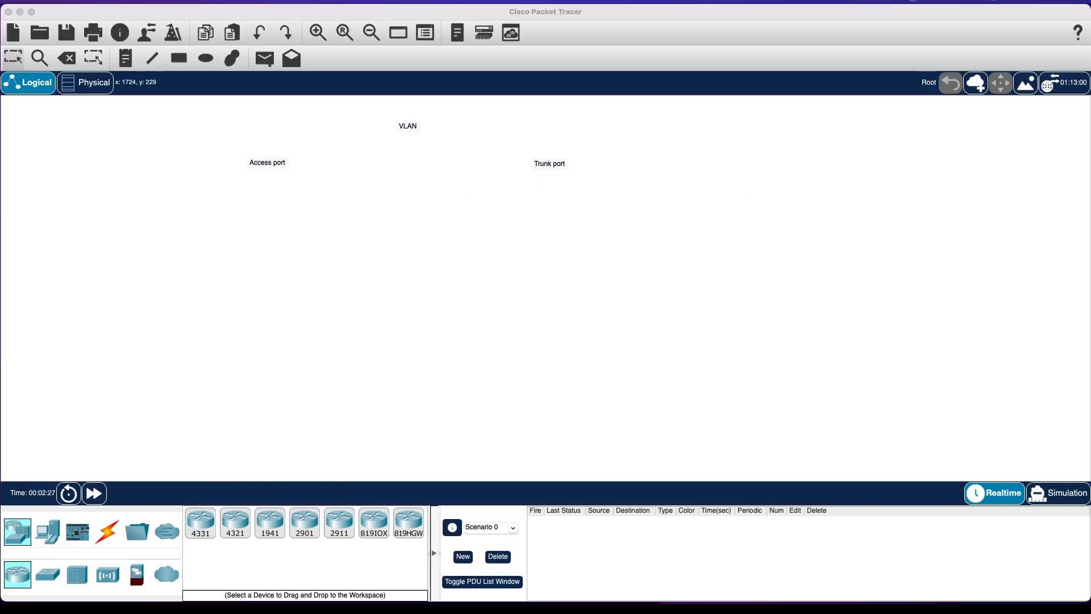
Place a 2960 switch below the Access port label and four PCs in a row beneath the switch.
left_click(47, 574)
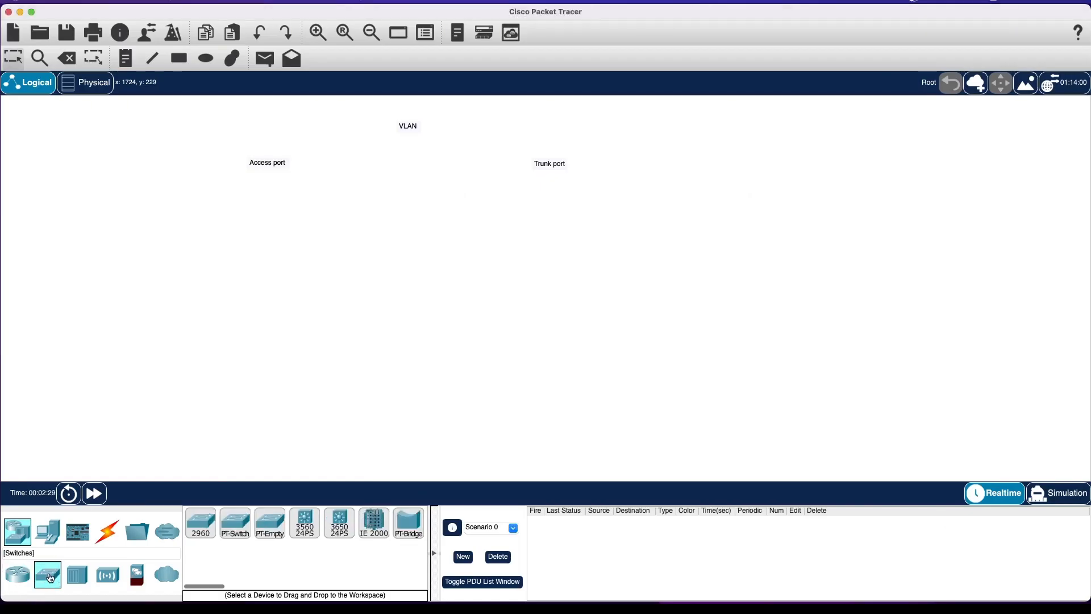
left_click_drag(193, 536, 163, 237)
left_click(48, 531)
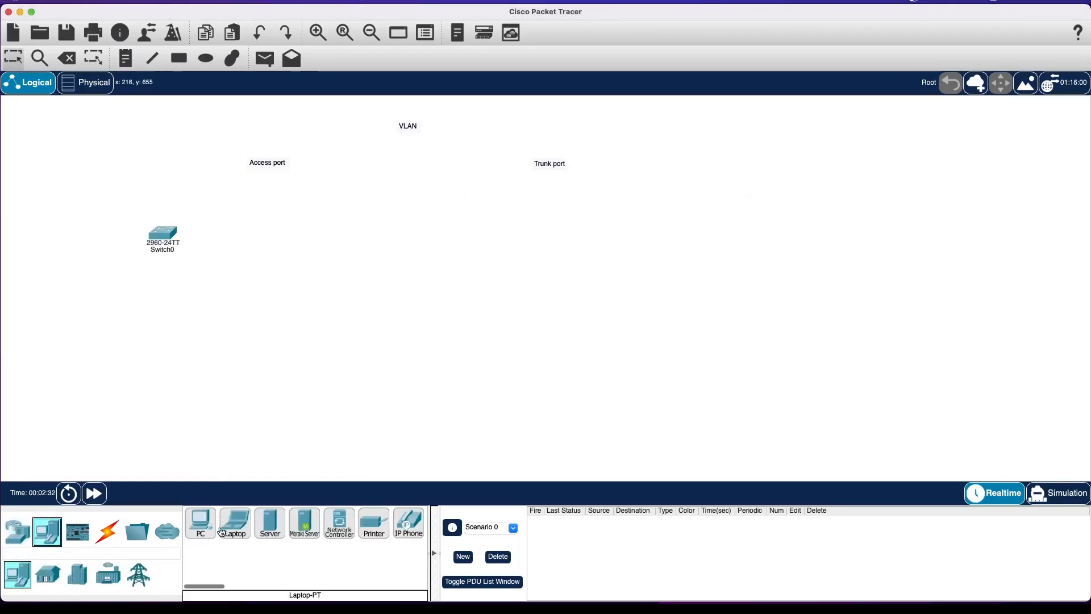
left_click(200, 524)
left_click(74, 293)
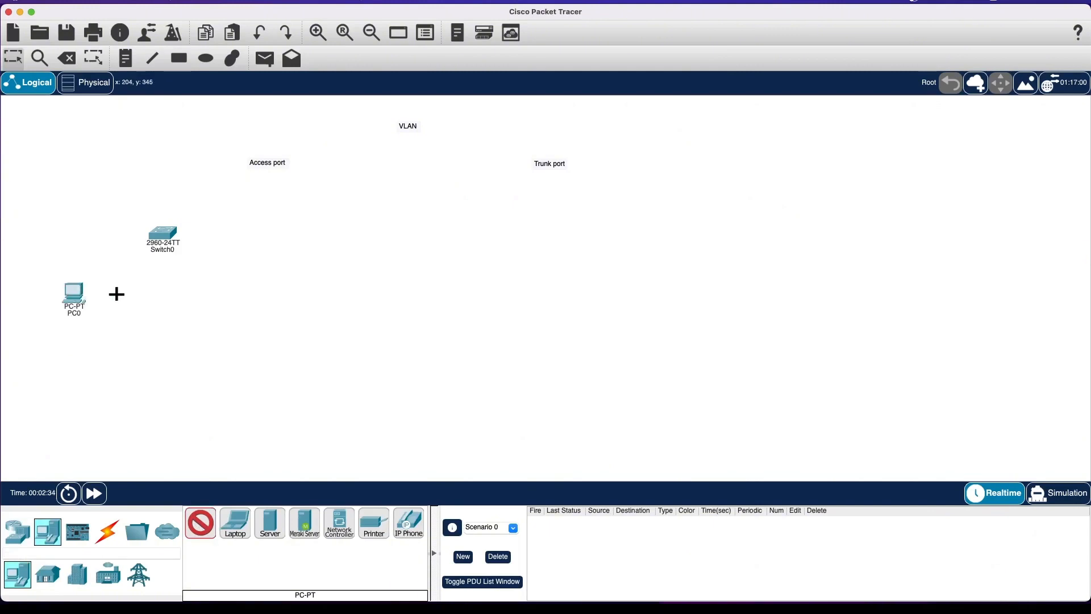
left_click(117, 294)
left_click(175, 294)
left_click(226, 293)
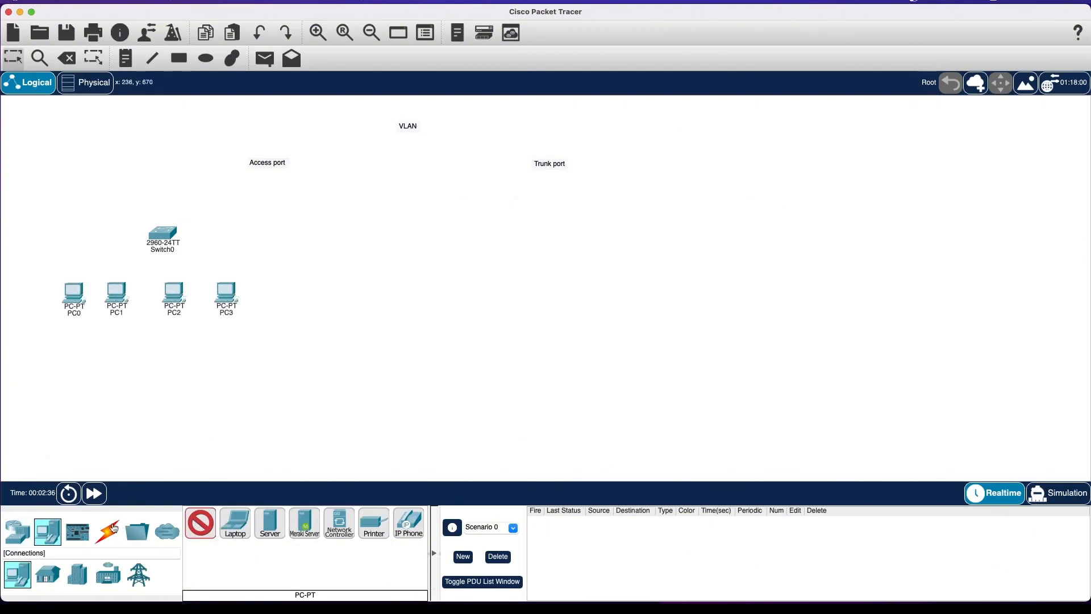
Connect the four PCs to switch ports Fa0/1 to Fa0/4 with automatically chosen cables, and move PC0 and PC1 slightly away from PC2.
left_click(107, 531)
left_click(194, 534)
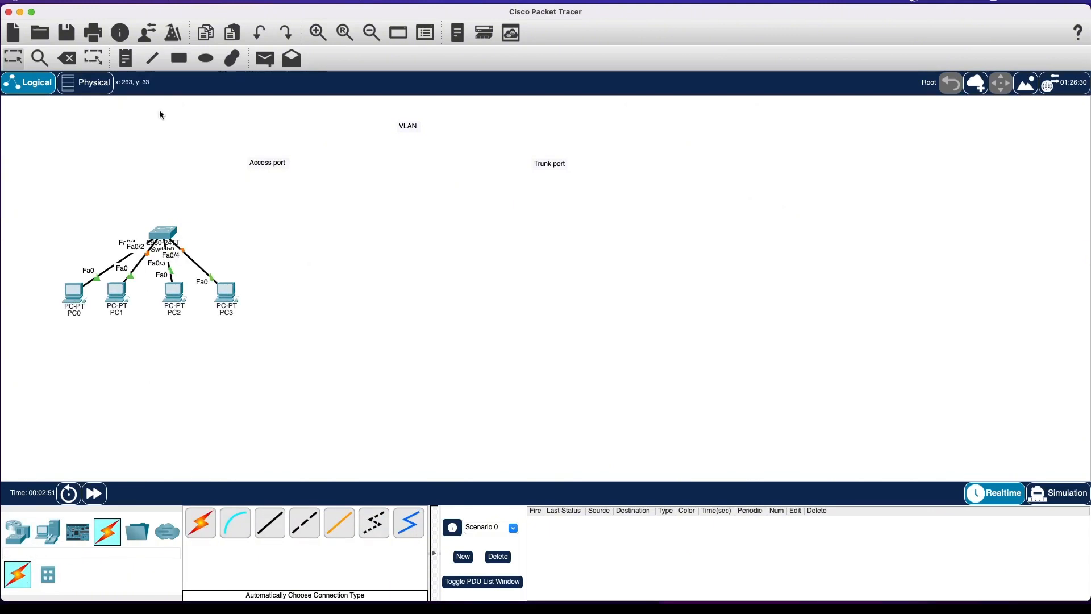
left_click_drag(53, 274, 109, 298)
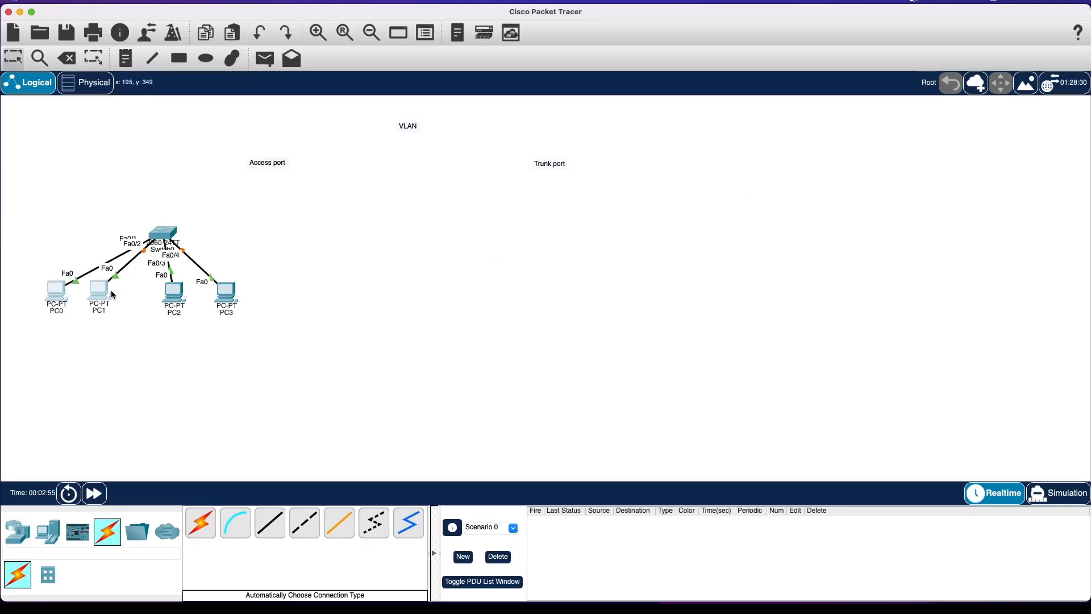
Add a note below PC0 and PC1 reading "vlan 10" with "192.168.1.0/24" on the second line.
left_click(127, 57)
left_click(59, 335)
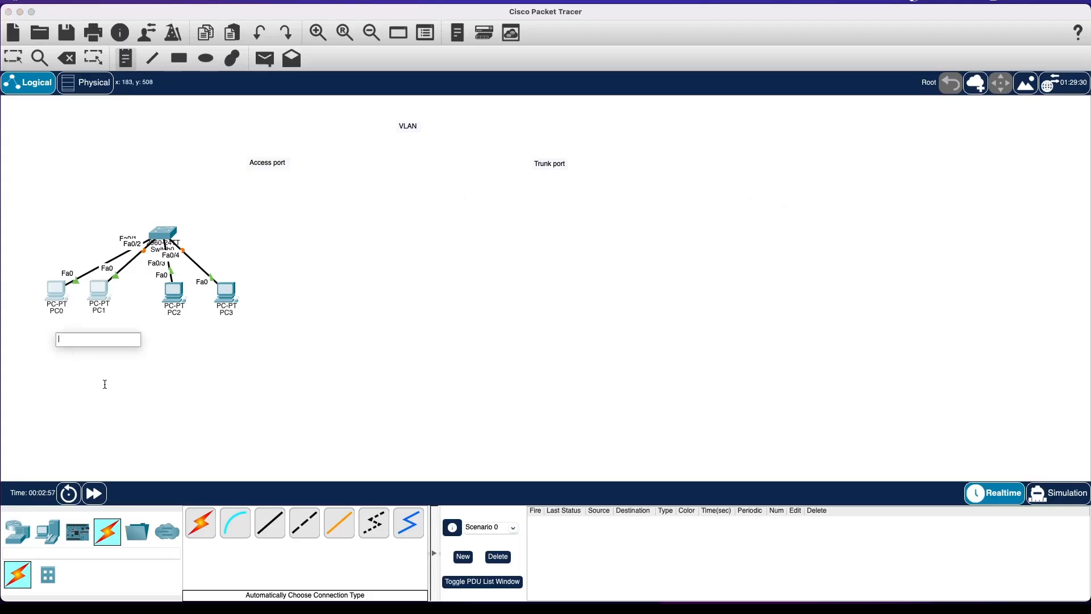
type("vlan")
key("Return")
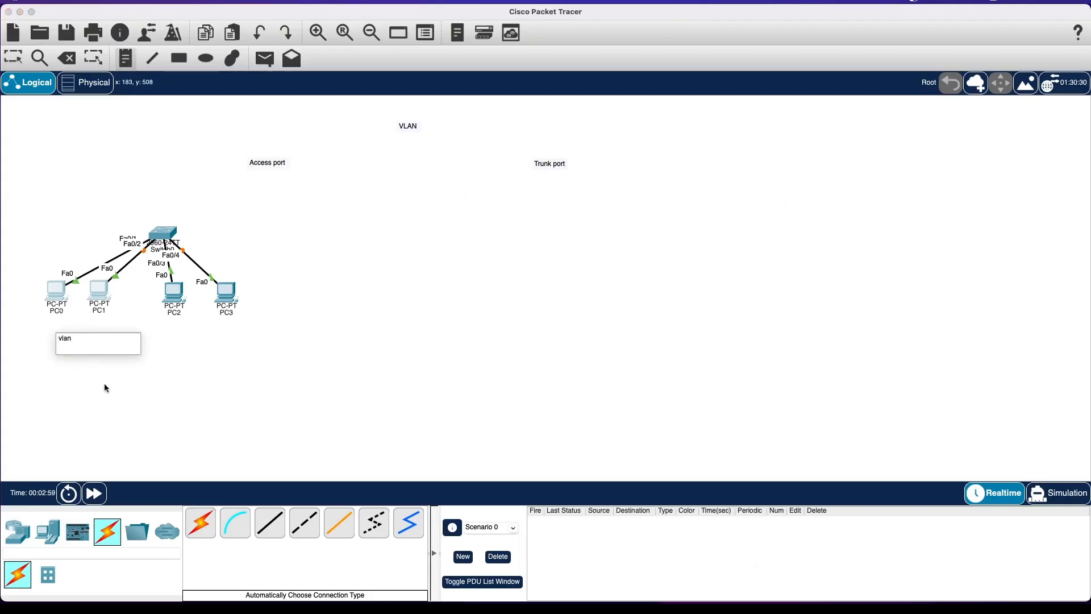
type("192.168.1.0/24")
left_click(82, 339)
type("10")
Add a note below PC2 and PC3 reading "vlan 20" with "192.168.2.0/24" on the second line.
left_click(210, 336)
left_click(209, 336)
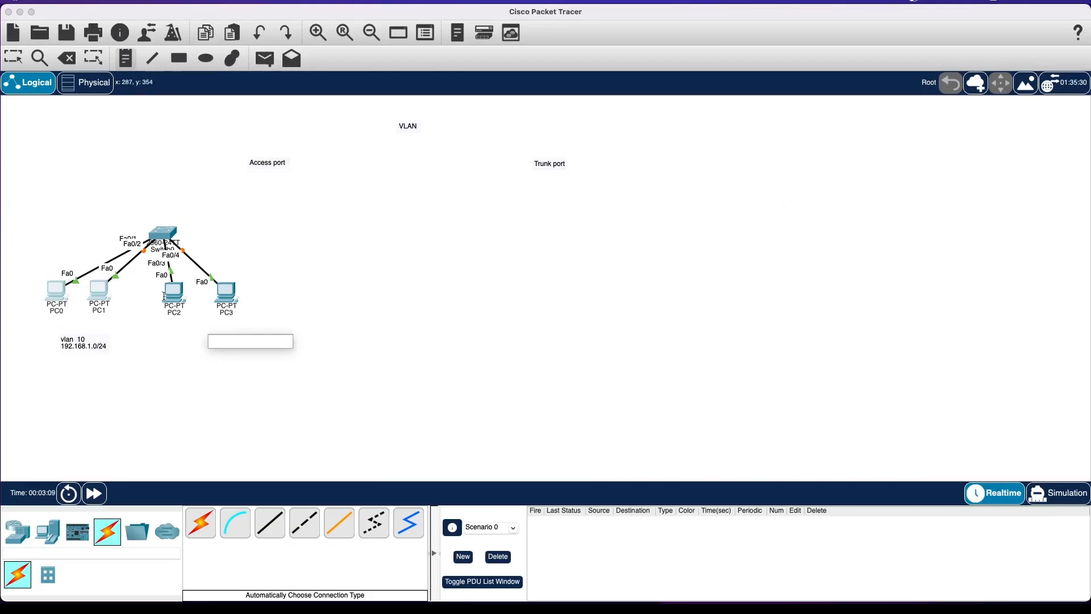
type("vlan 2")
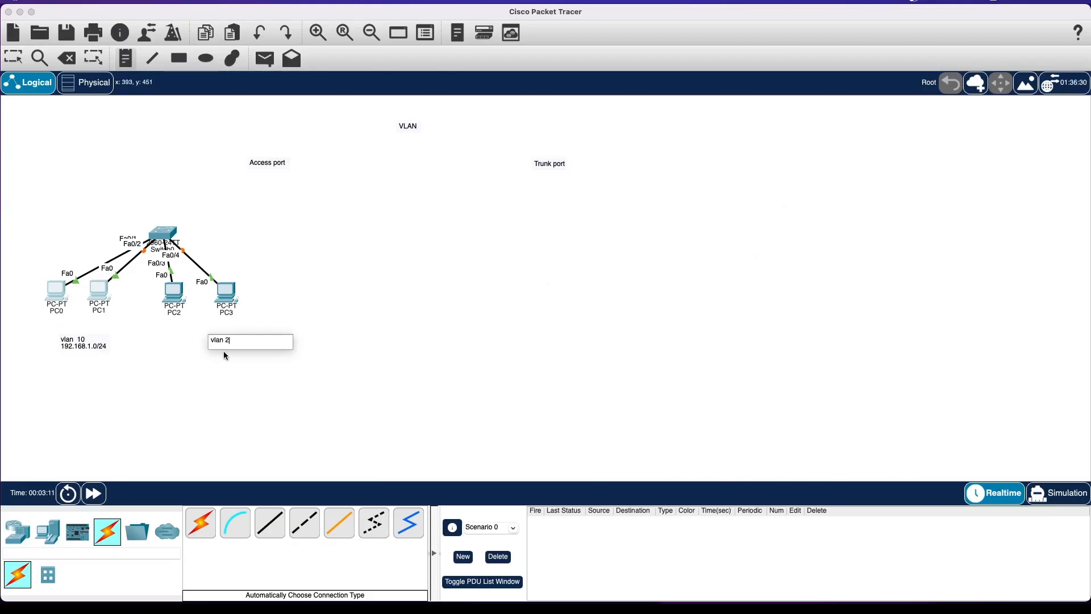
type("0")
key("Return")
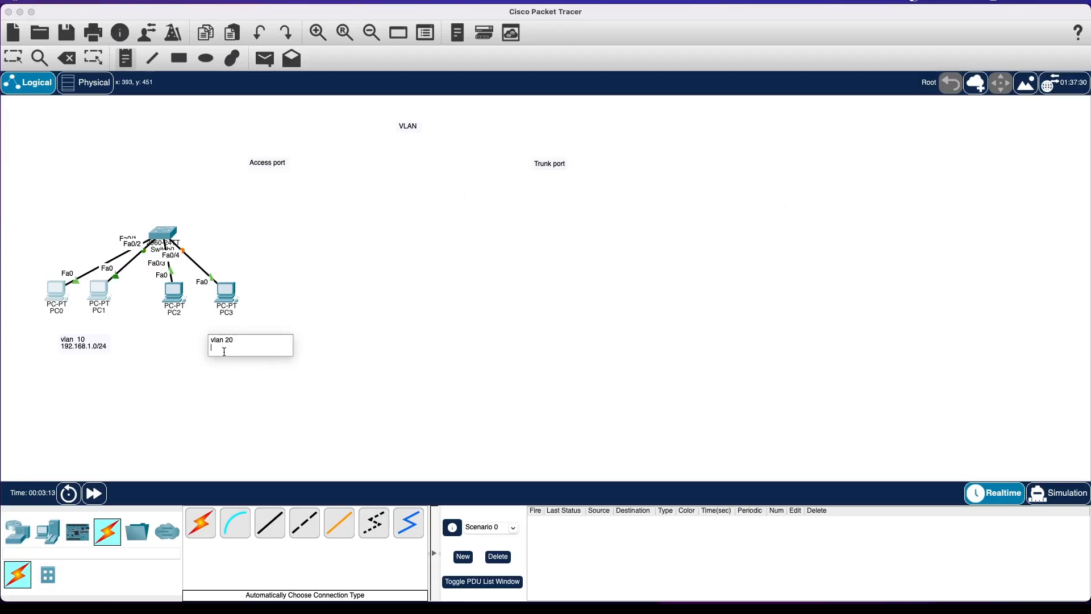
type("192.168.2.0/24")
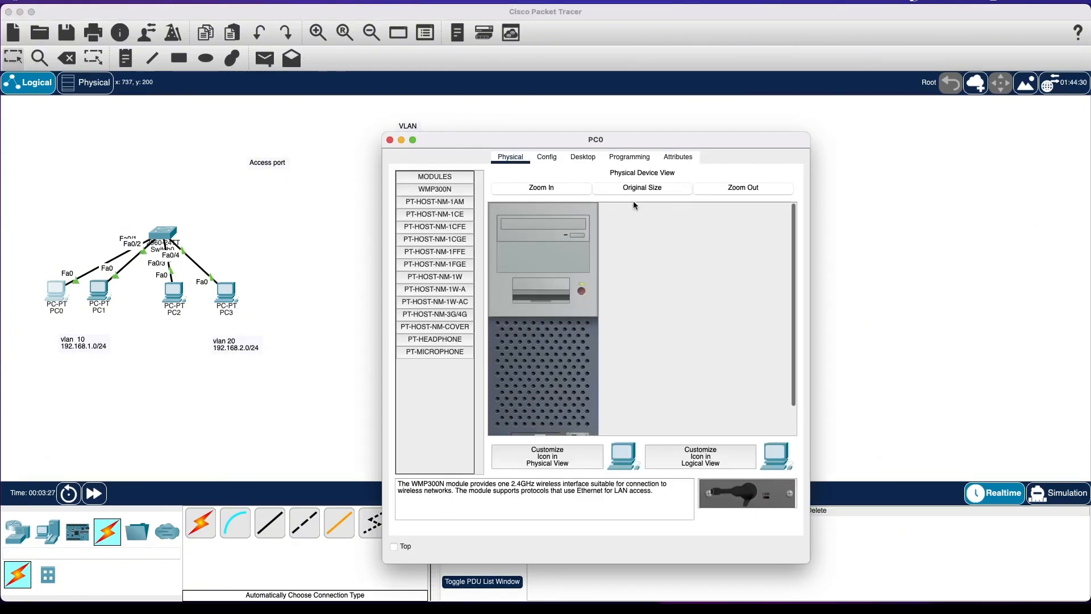
Set PC0's IPv4 default gateway to 192.168.1.100 and reuse that address to fill in its FastEthernet0 IPv4 configuration.
left_click(552, 159)
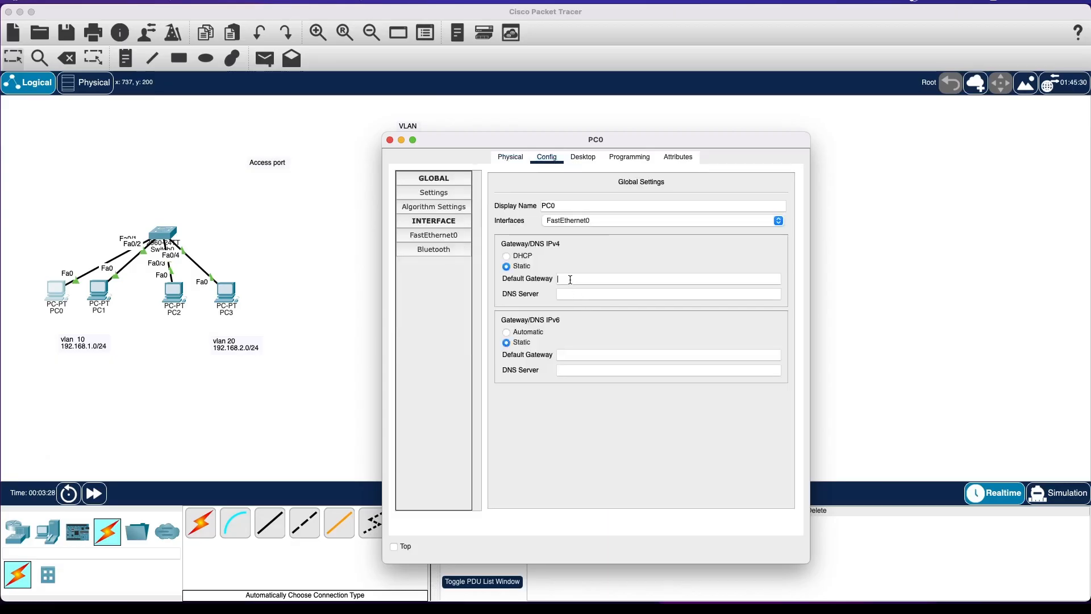
type("192.168.1.100")
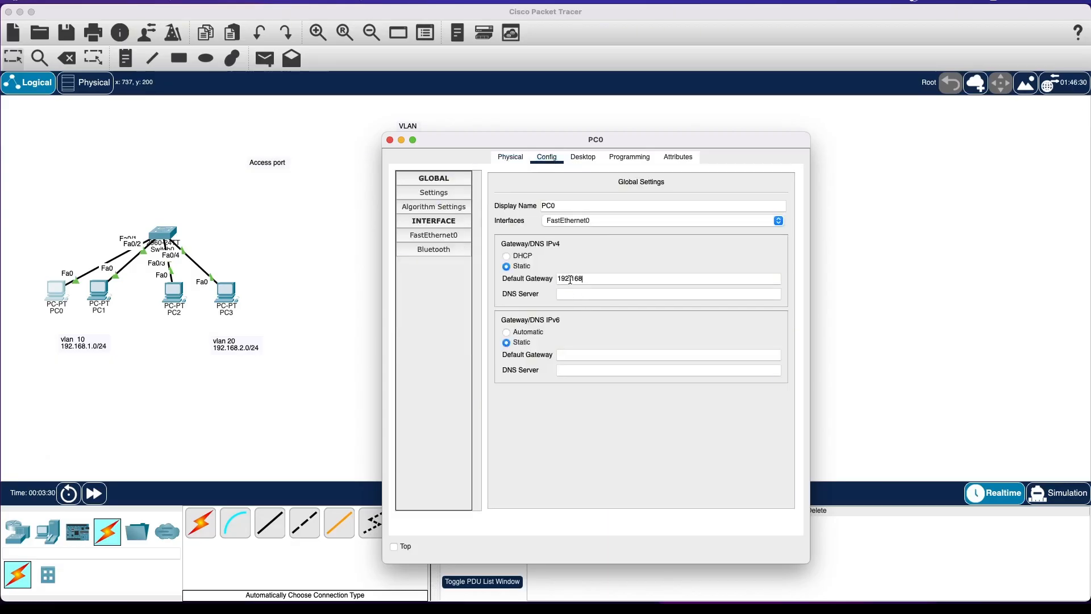
triple_click(617, 278)
key("super+c")
left_click(450, 237)
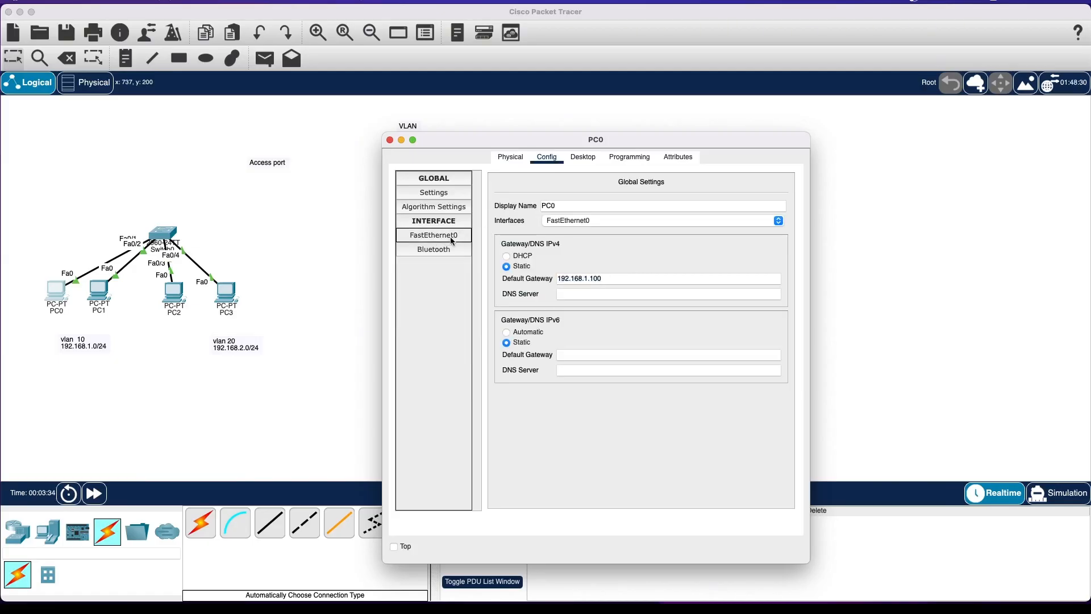
left_click(661, 288)
key("super+v")
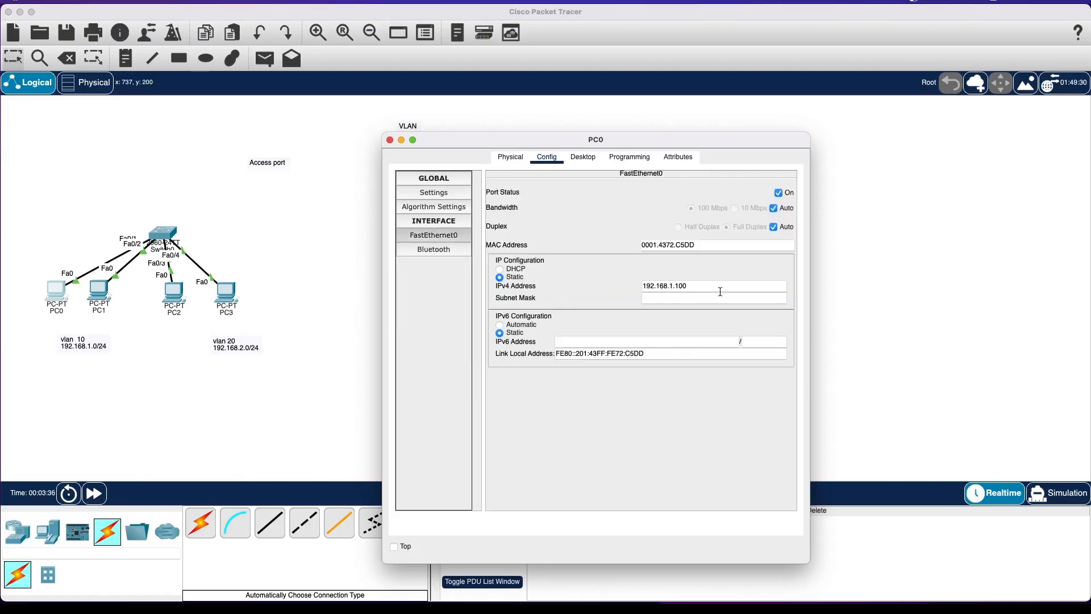
key("Tab")
left_click(390, 140)
Set PC1's IPv4 default gateway to 192.168.1.100 and fill in its FastEthernet0 address in the 192.168.1.0/24 network.
left_click(99, 291)
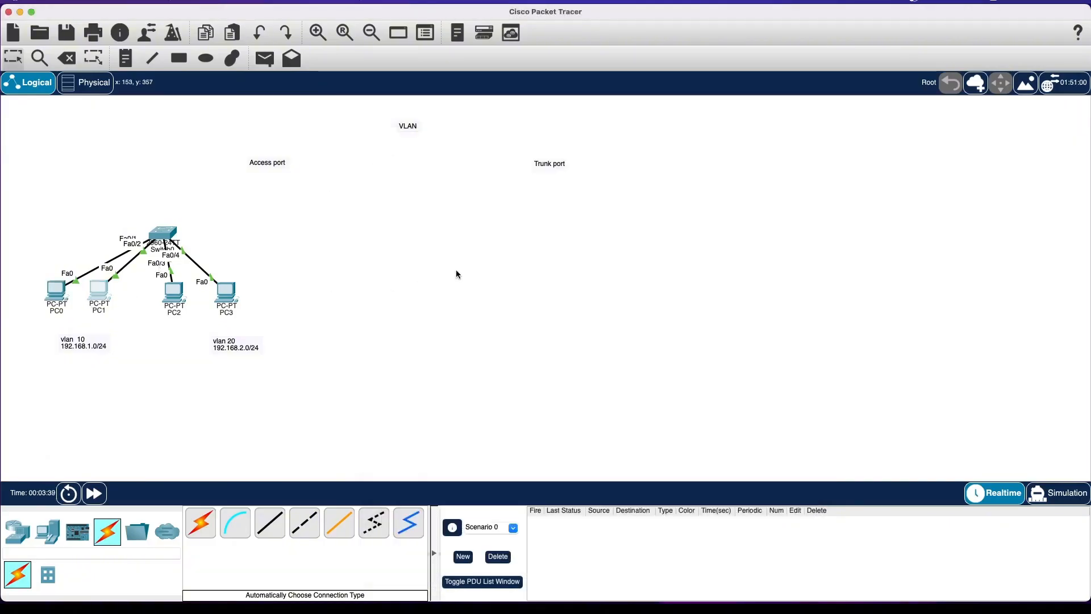
left_click(546, 157)
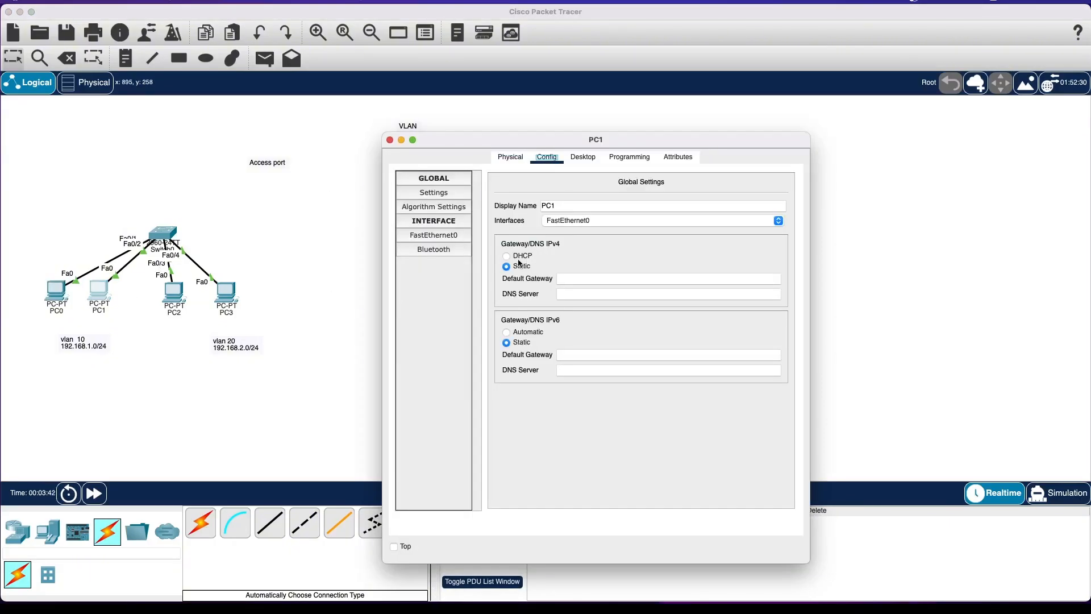
left_click(566, 278)
type("192.168.1.100")
left_click(469, 236)
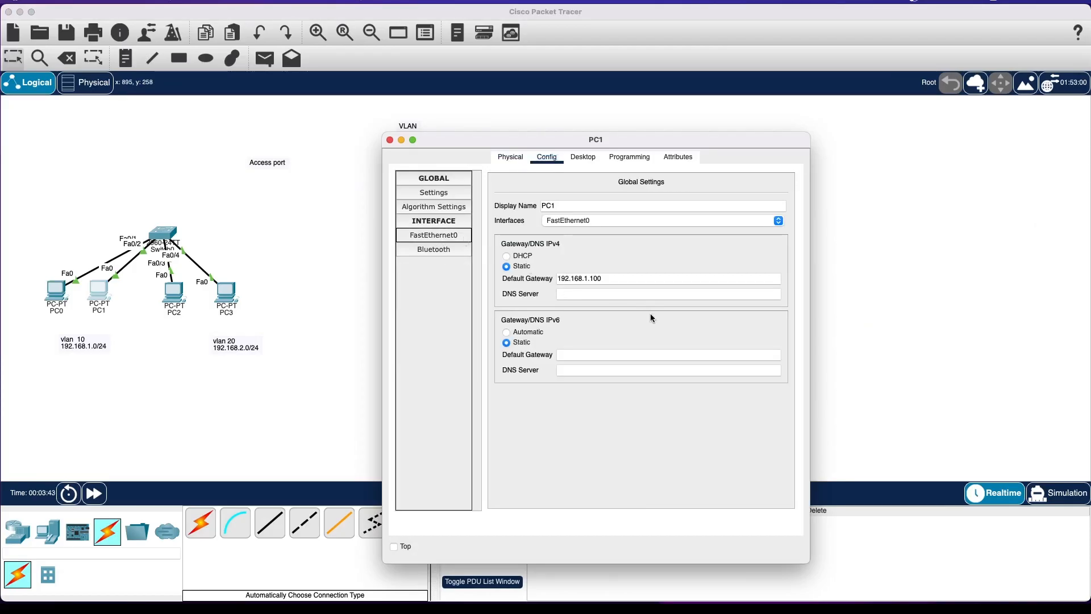
left_click(653, 287)
type("192.168.1.100")
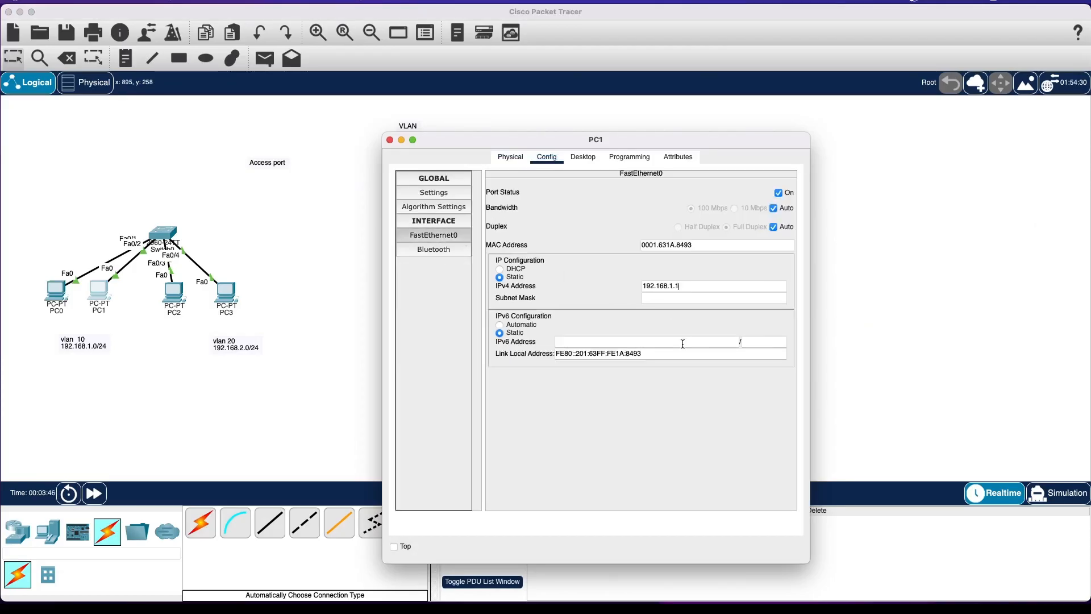
key("Tab")
left_click(390, 140)
Set PC2's default gateway to 192.168.1.100 and its FastEthernet0 address to 192.168.2.1 with subnet mask 255.255.255.0.
left_click(175, 291)
left_click(547, 156)
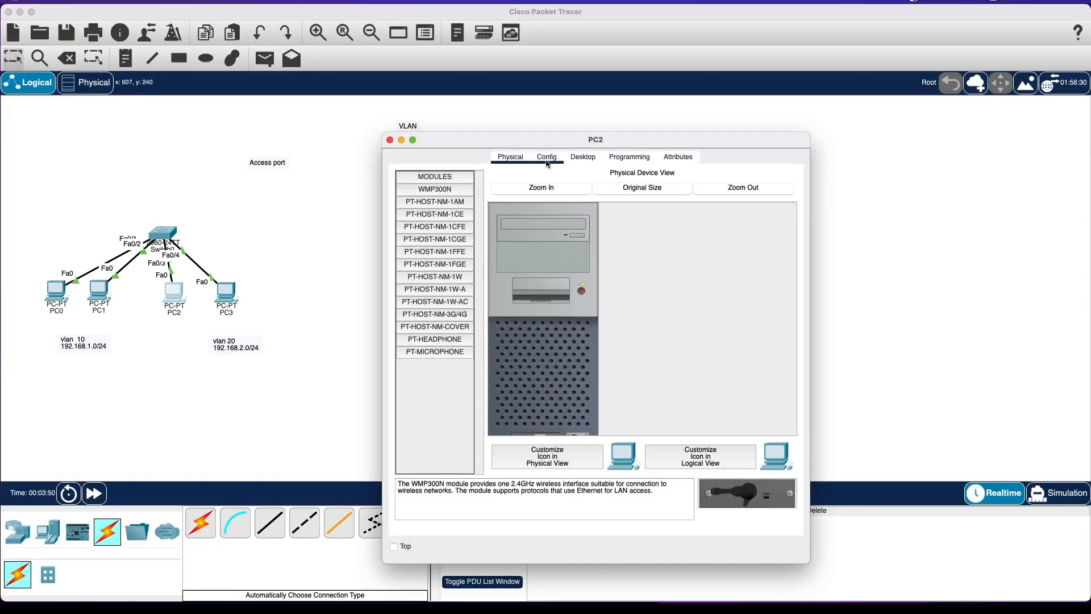
left_click(580, 279)
type("192.168.1.100")
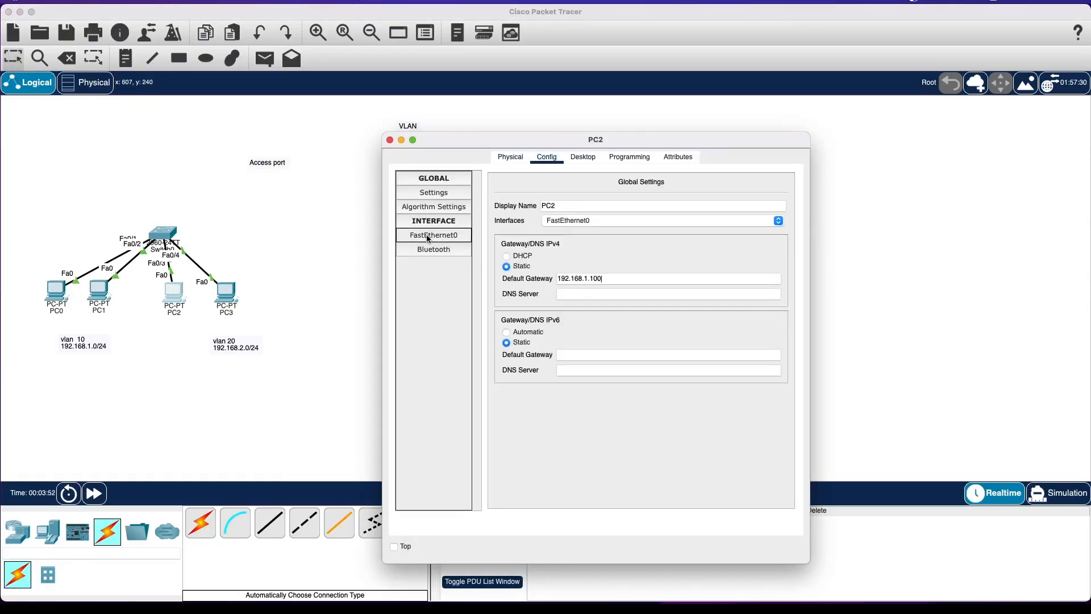
left_click(434, 237)
left_click(682, 287)
type("192.168.1.100")
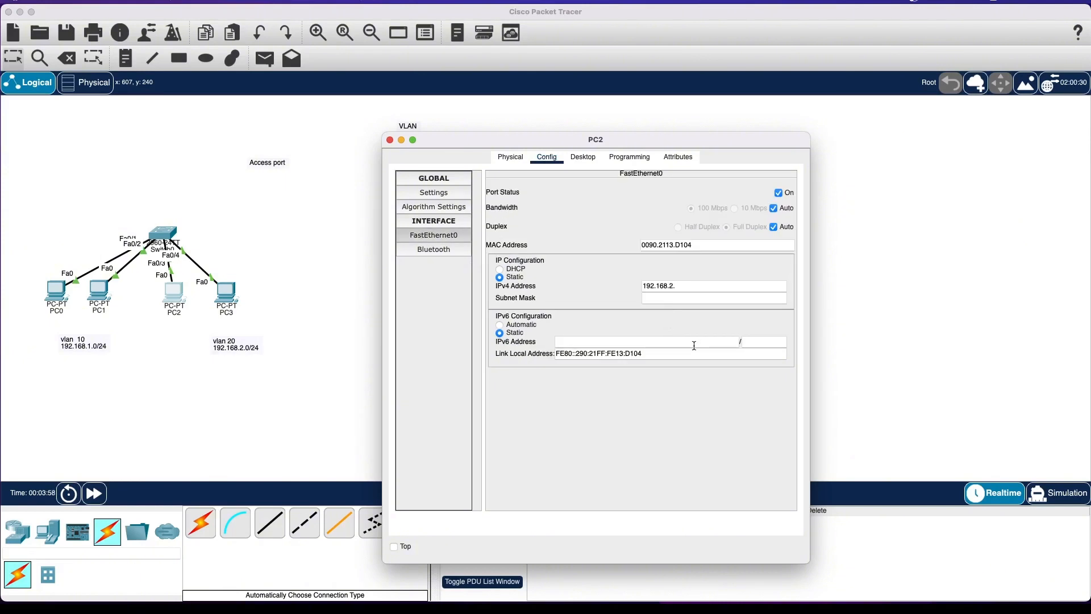
type("1")
key("Tab")
Correct PC2's IPv4 default gateway to 192.168.2.100, copy that address, and close the device window.
left_click(448, 223)
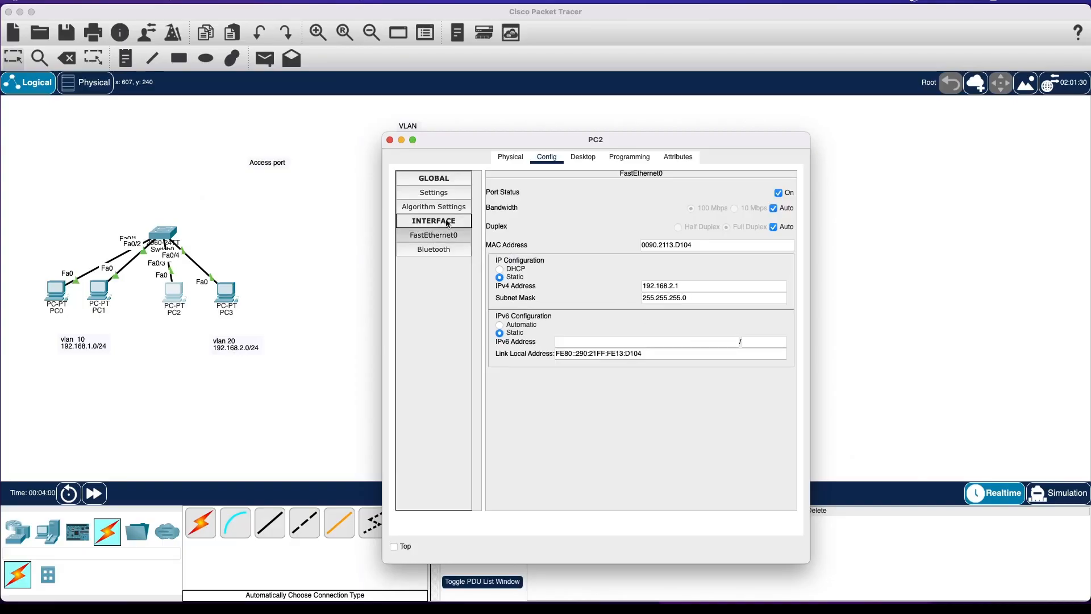
left_click(510, 157)
left_click(547, 157)
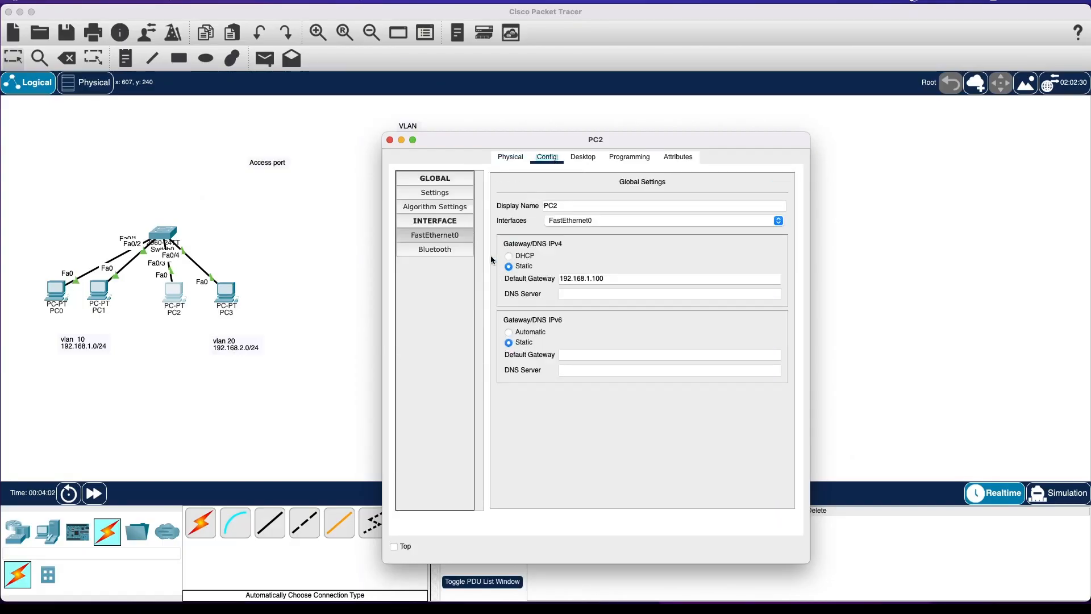
left_click(591, 279)
key("BackSpace")
type("2")
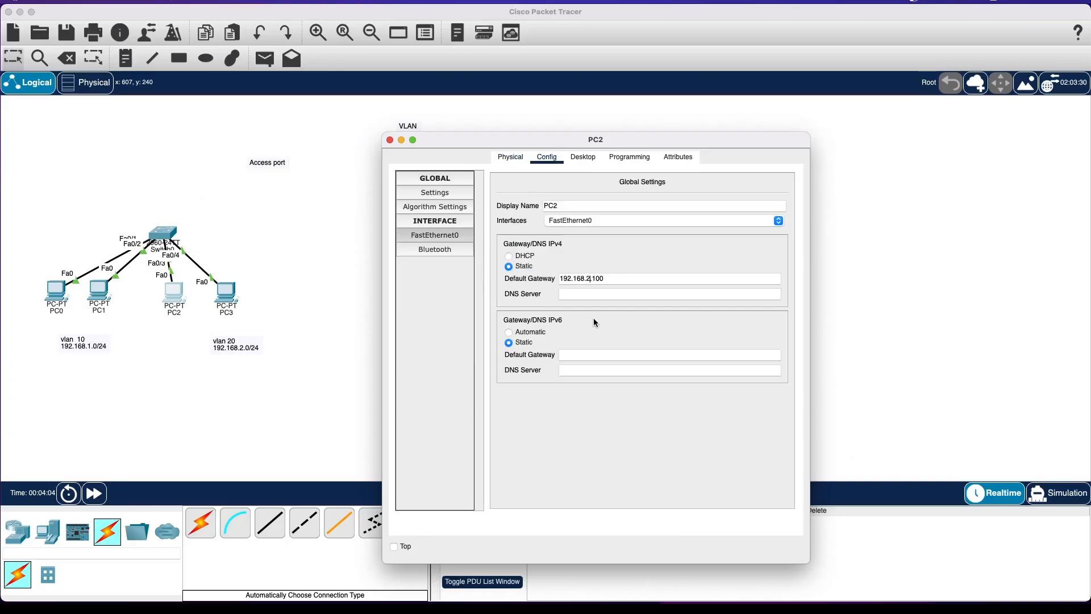
triple_click(611, 278)
key("super+c")
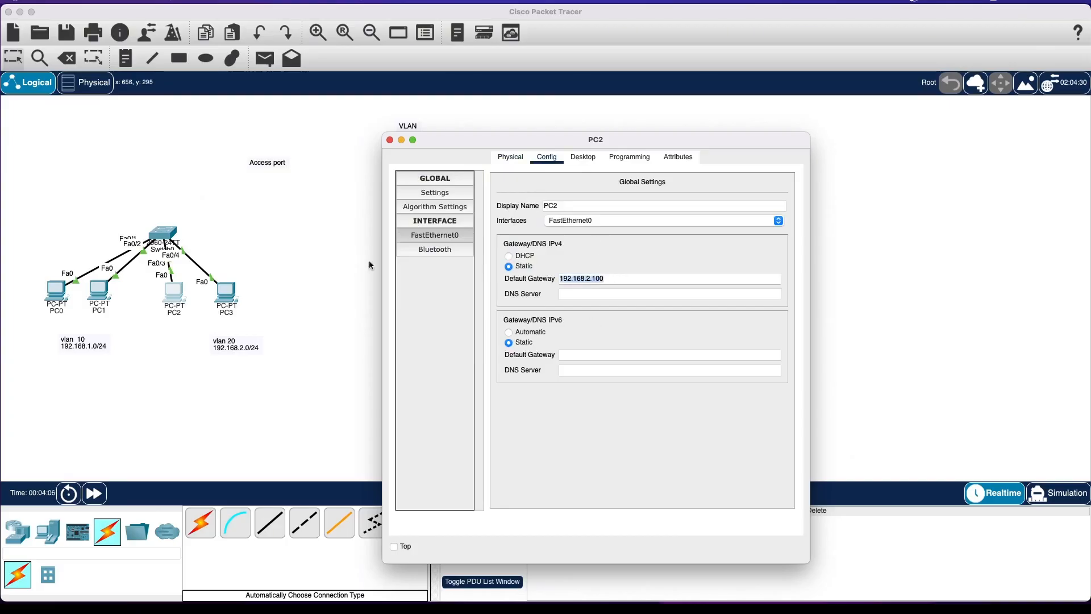
left_click(389, 139)
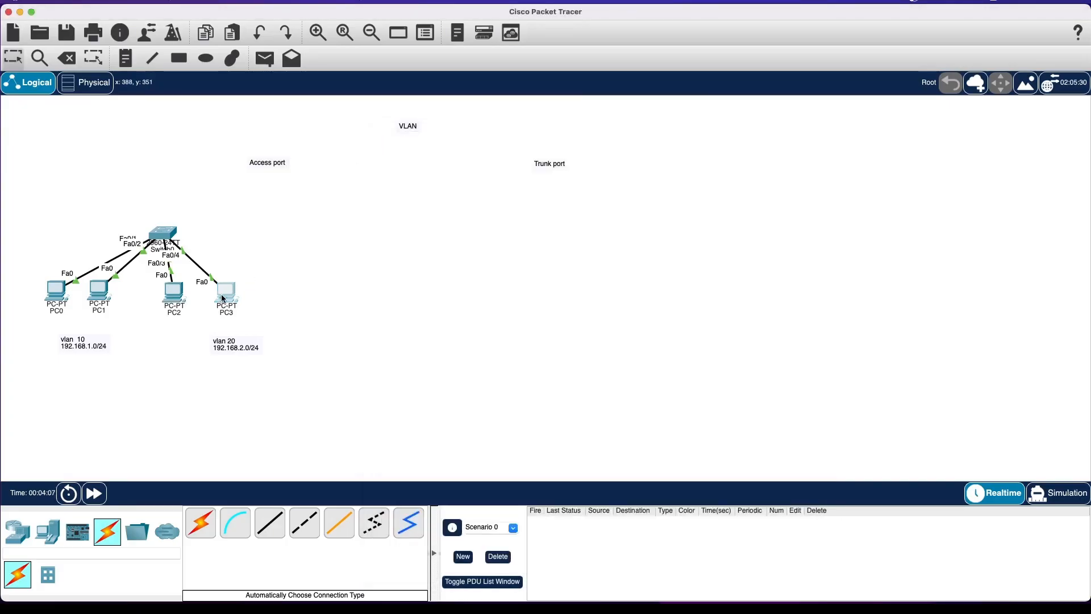
Set PC3's IPv4 default gateway to 192.168.2.100 and its FastEthernet0 address to 192.168.2.2 with the default subnet mask.
left_click(223, 299)
left_click(547, 157)
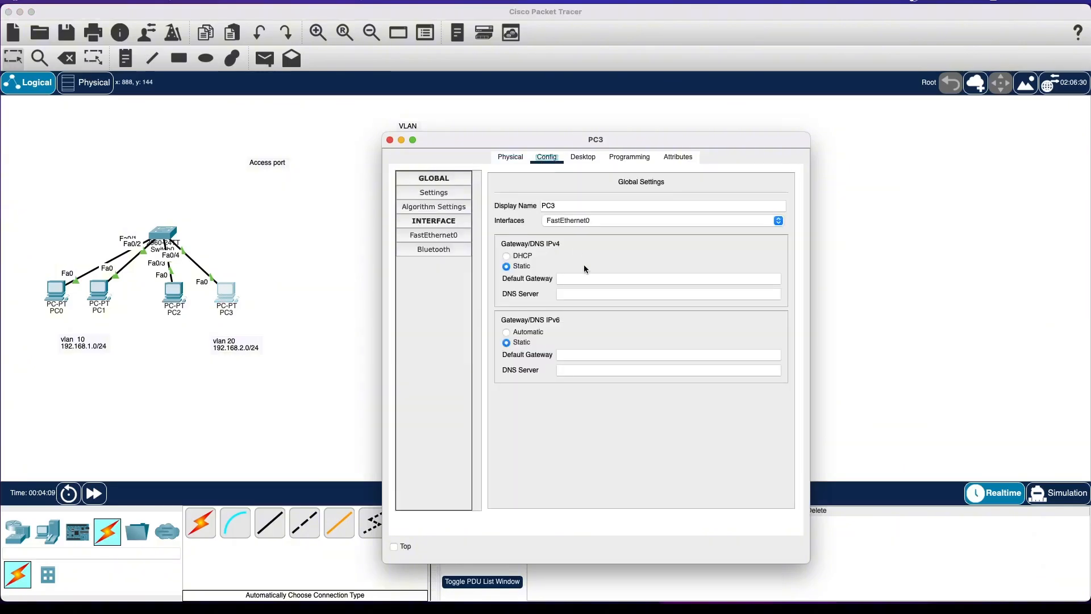
left_click(580, 279)
key("super+v")
key("BackSpace")
key("BackSpace")
key("BackSpace")
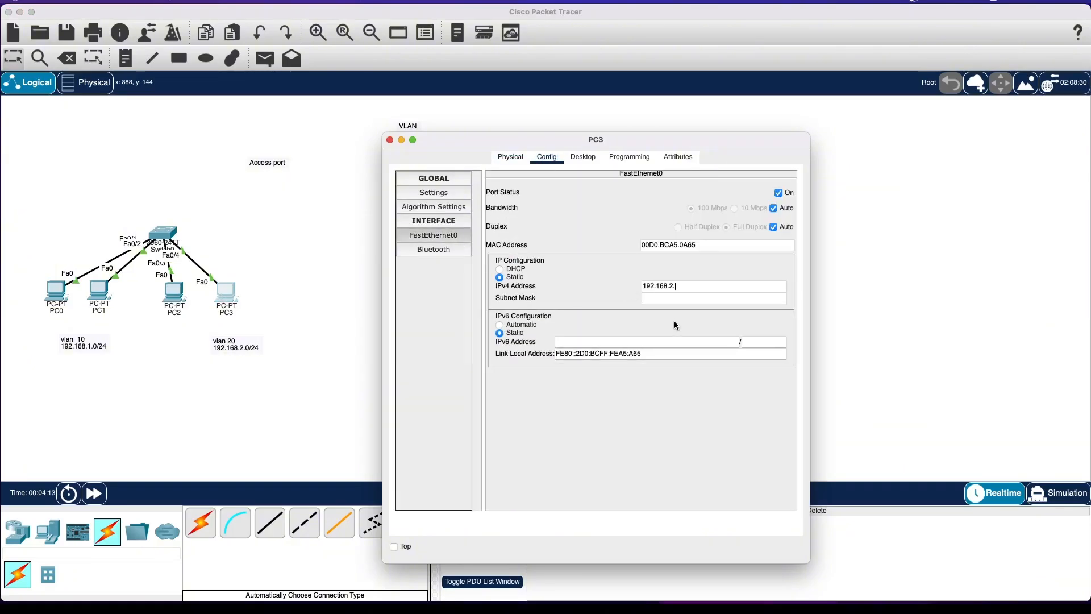
type("2")
key("Tab")
left_click(390, 140)
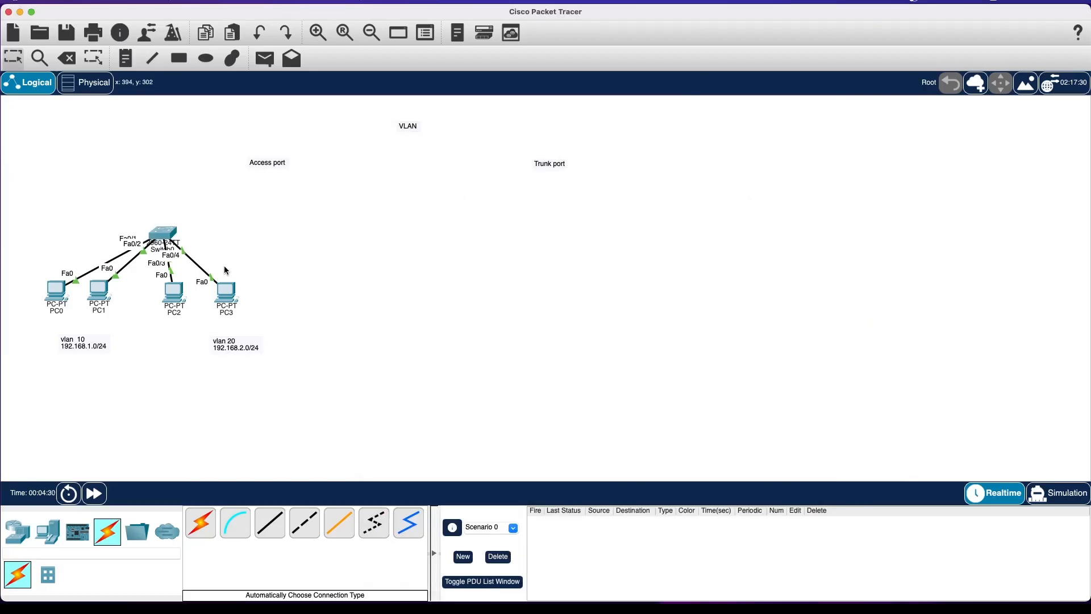
Enter privileged mode in Switch0's command line and display its VLAN table with sh vlan.
left_click(163, 233)
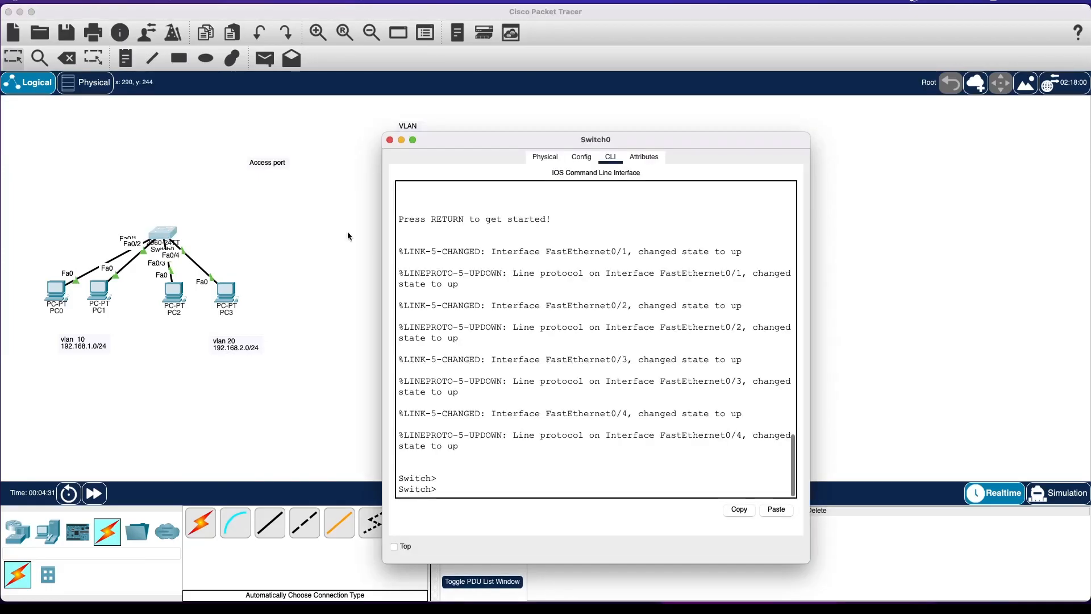
key("Return")
type("en")
key("Return")
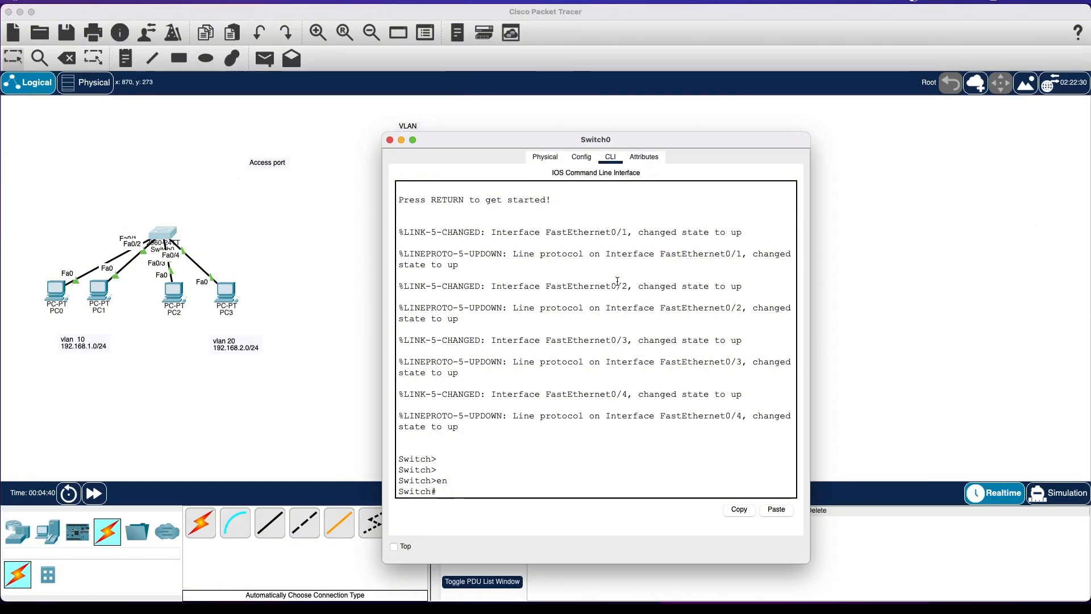
type("sh vlan")
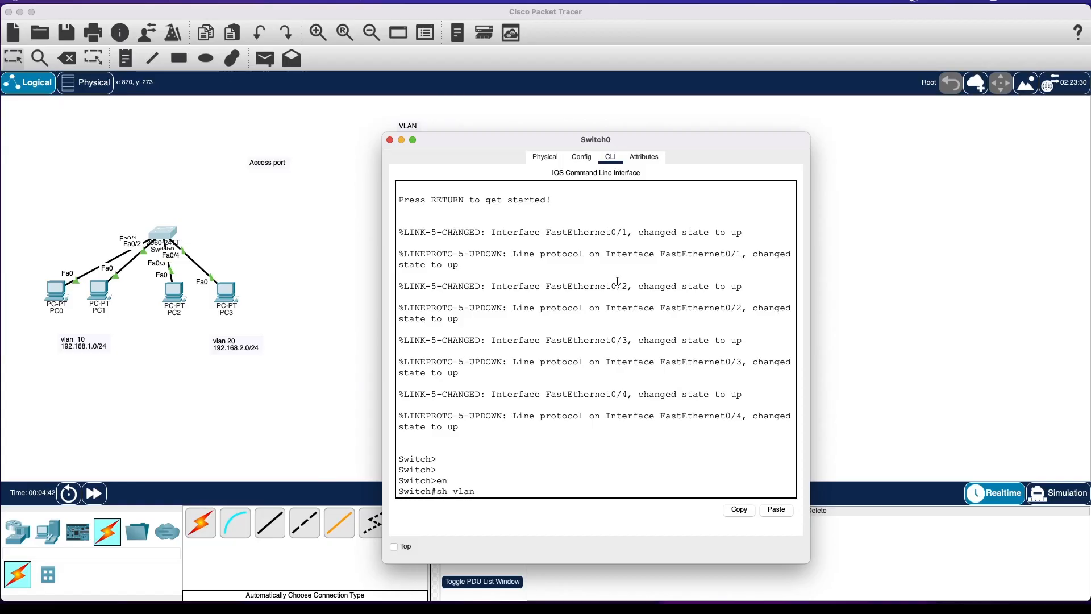
key("Return")
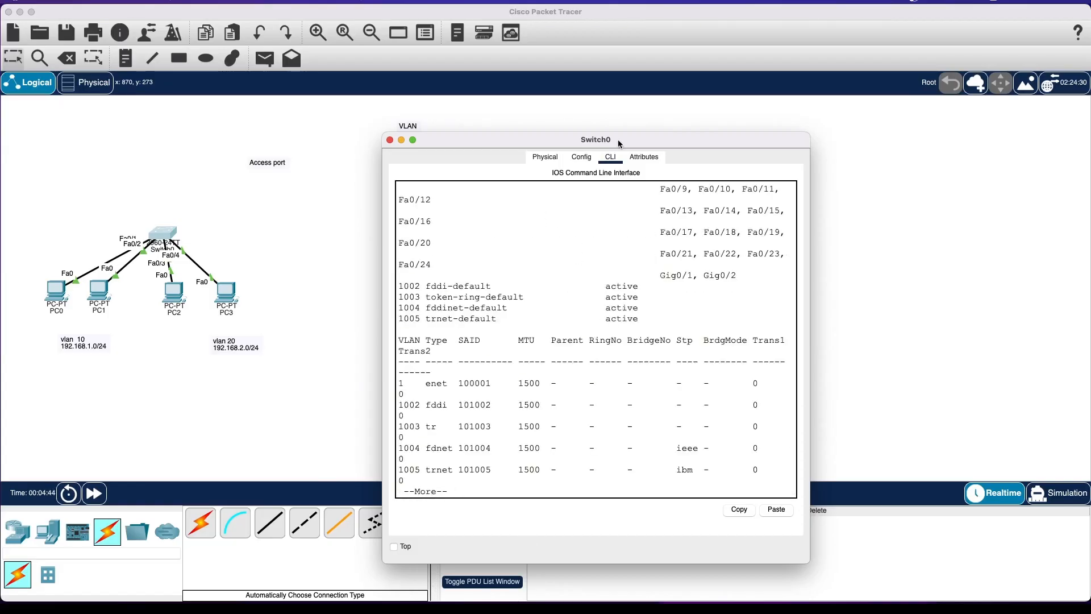
Move and widen the Switch0 window, and display the remainder of the VLAN table output.
left_click_drag(604, 133, 604, 48)
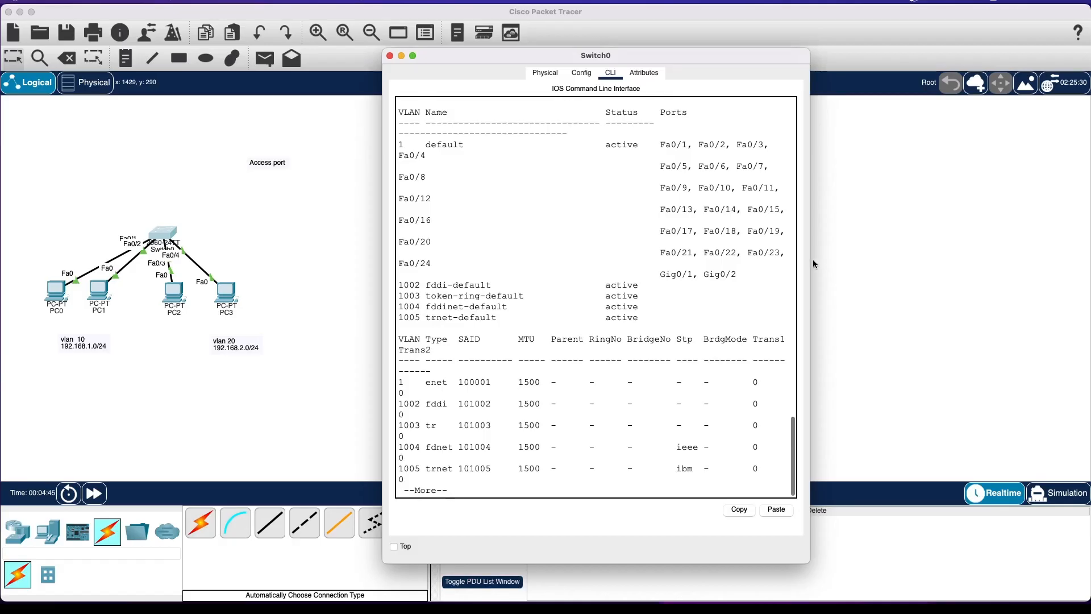
left_click_drag(813, 264, 1062, 264)
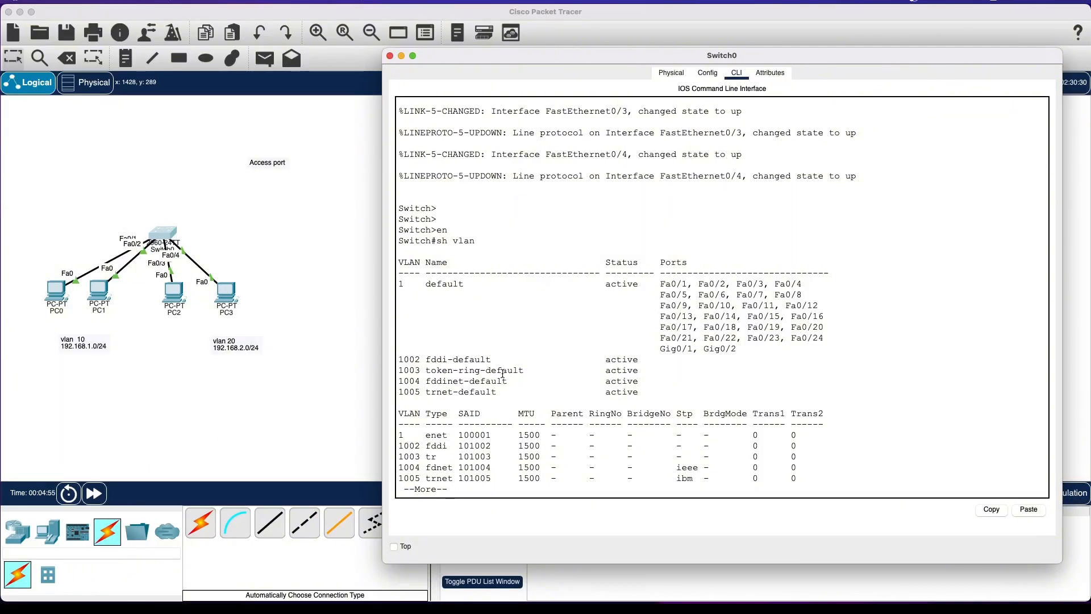
key("space")
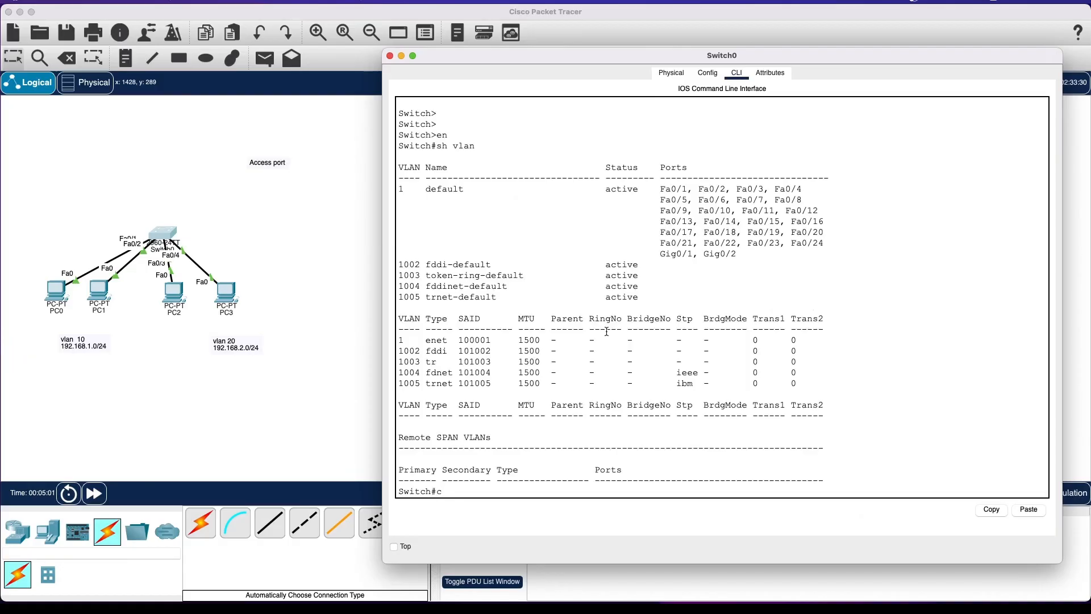
Enter global configuration mode with conf t and create VLAN 10 named HR on Switch0.
type("conf t")
key("Return")
type("v")
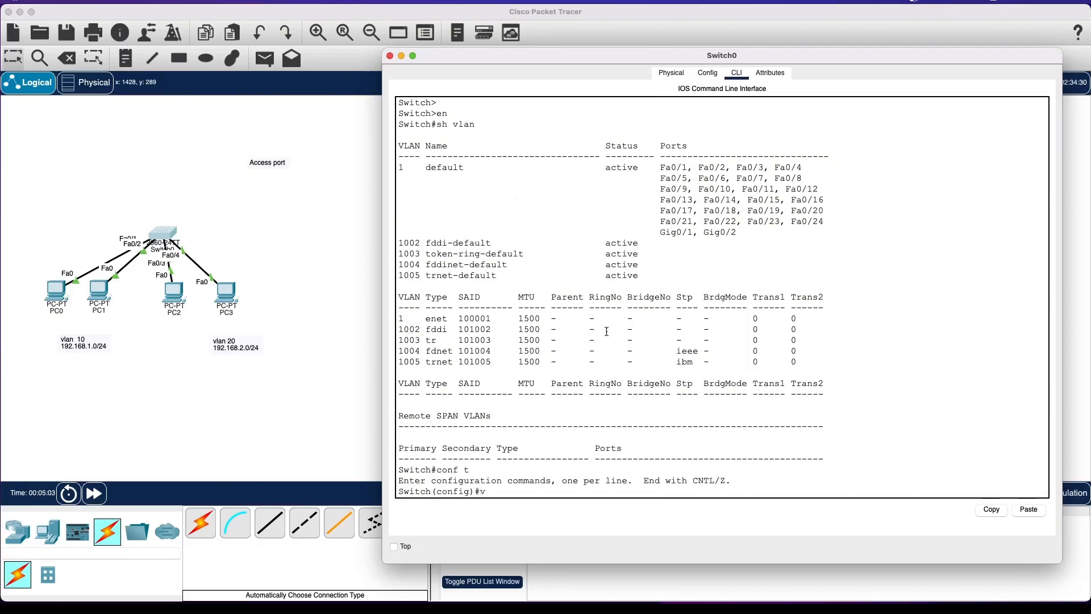
type("lan 10")
key("Return")
type("name")
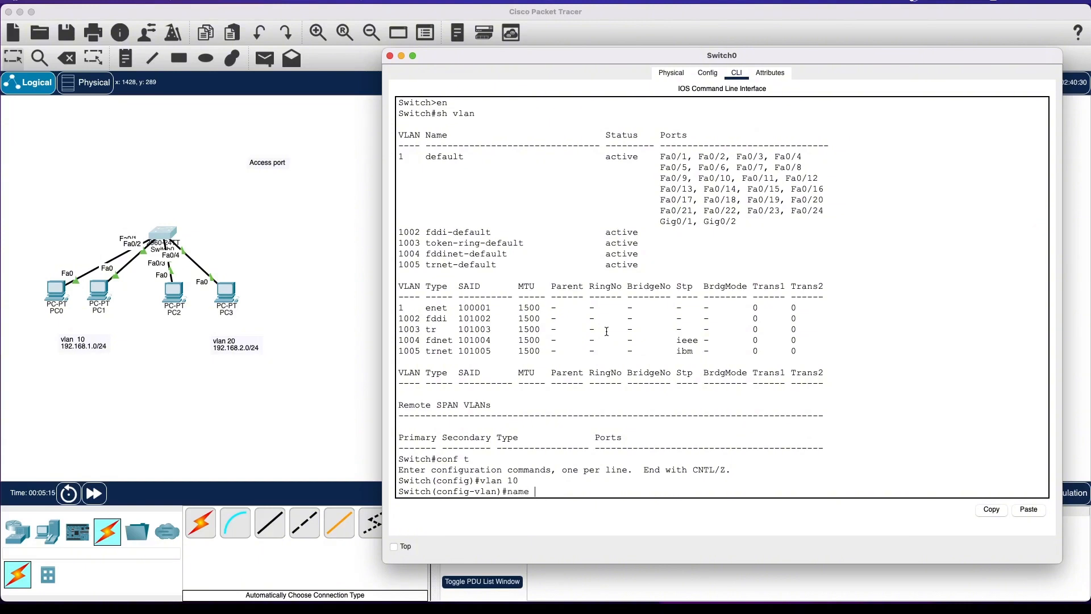
type(" HR")
key("Return")
Create VLAN 20 named IT on Switch0 and return to global configuration mode.
type("vlan 20")
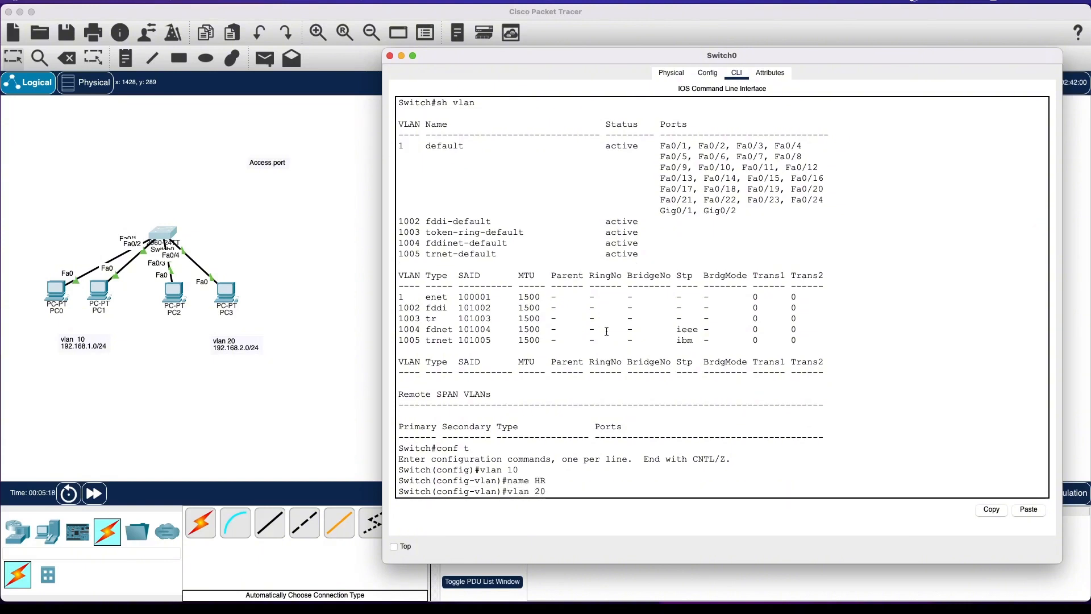
key("Return")
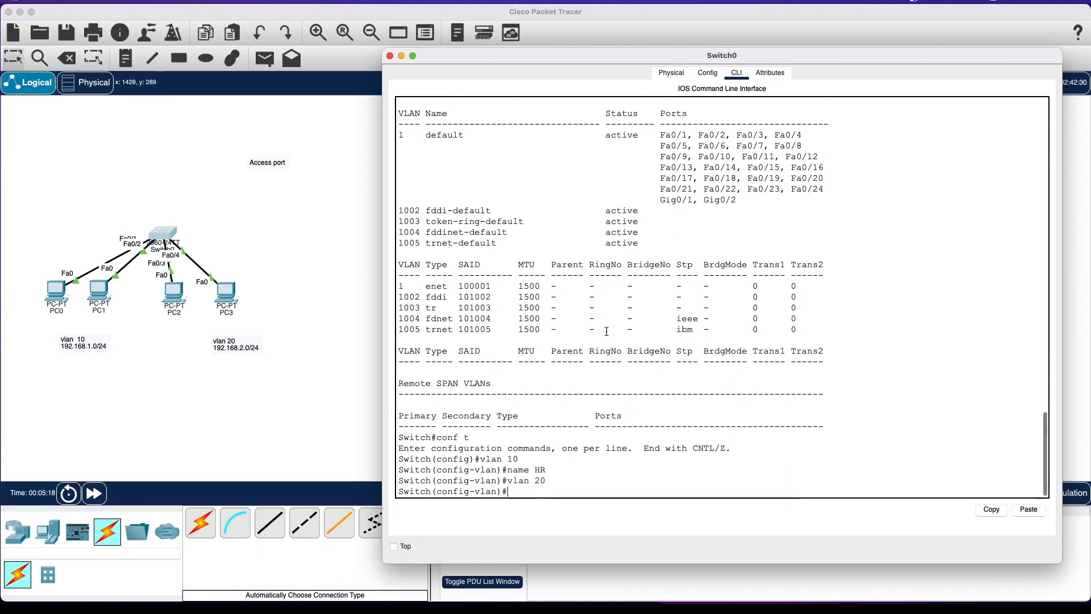
type("name IT")
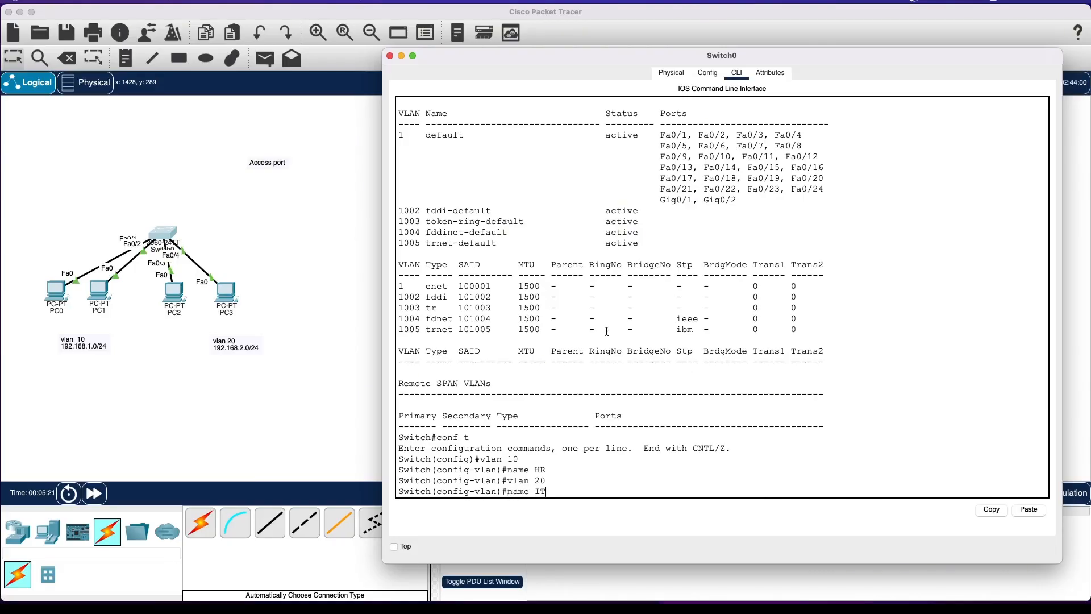
key("Return")
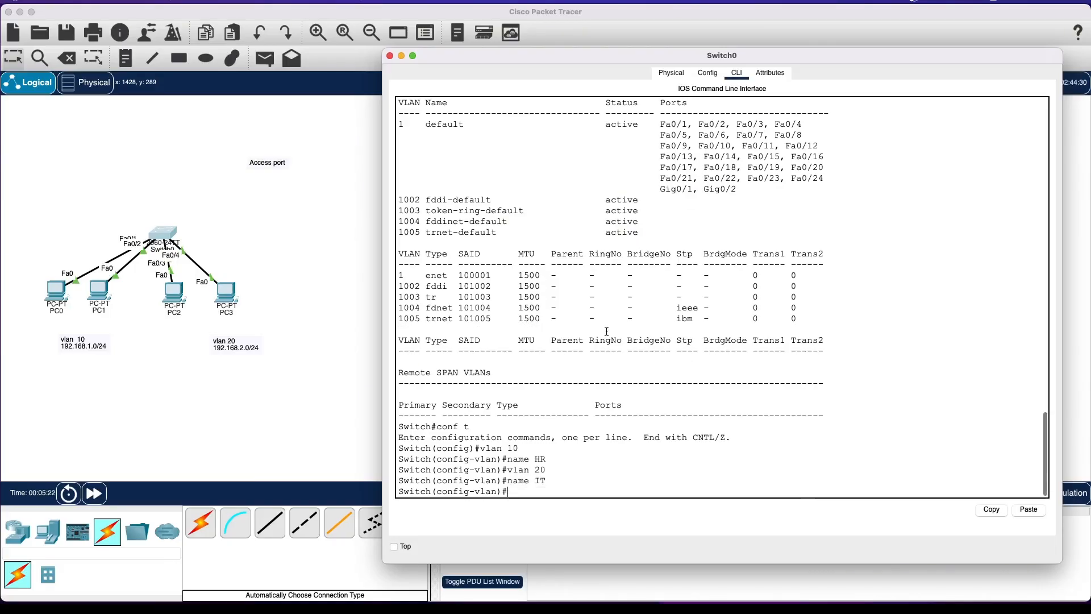
type("exit")
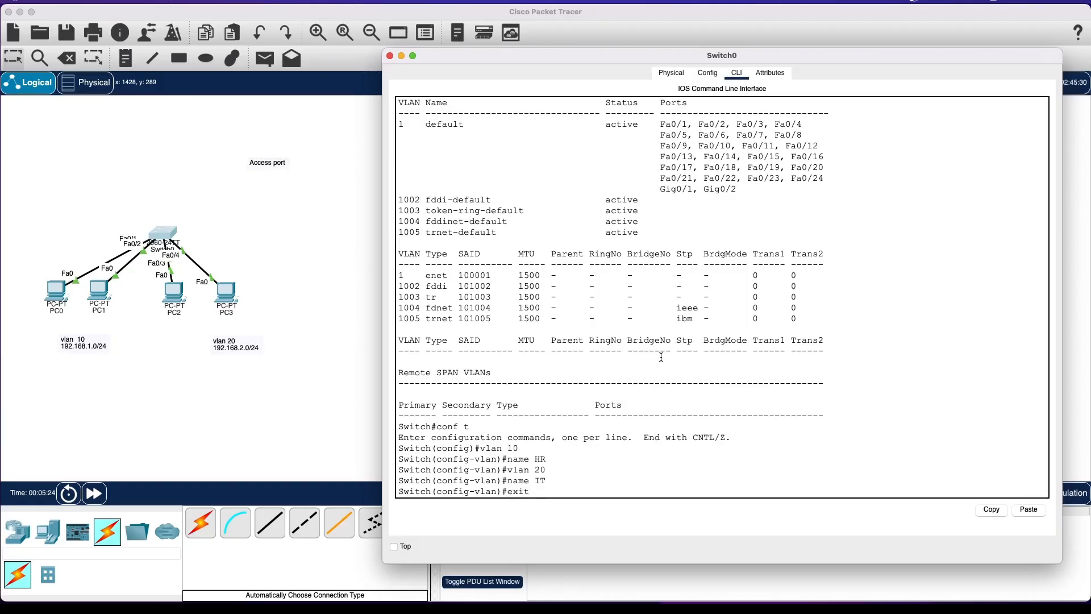
key("Return")
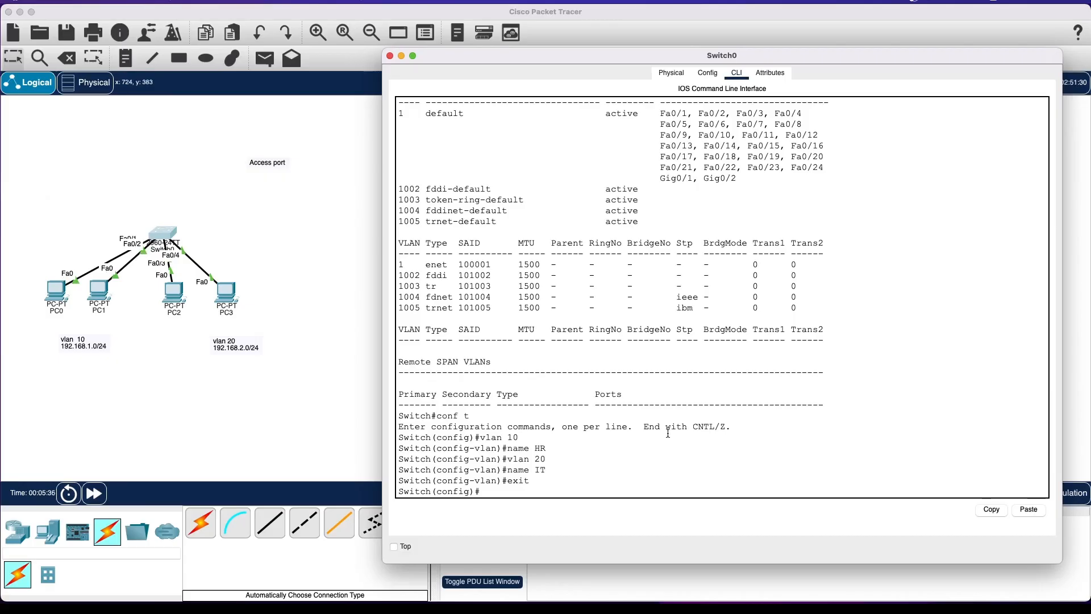
Select interface range f0/1-2, list the available switchport modes, and set both ports to access mode.
type("ran")
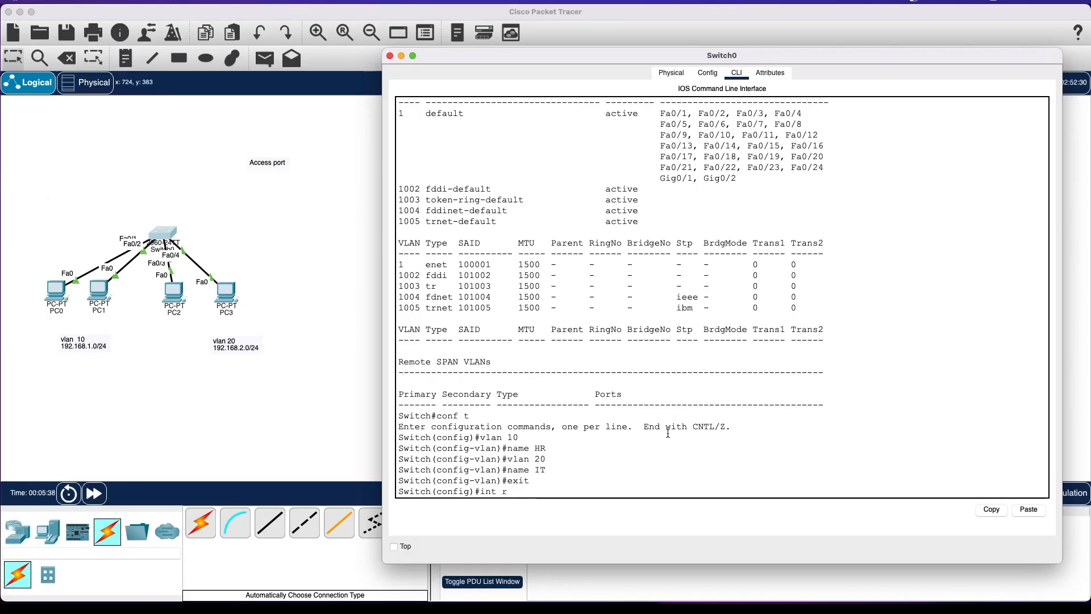
key("Tab")
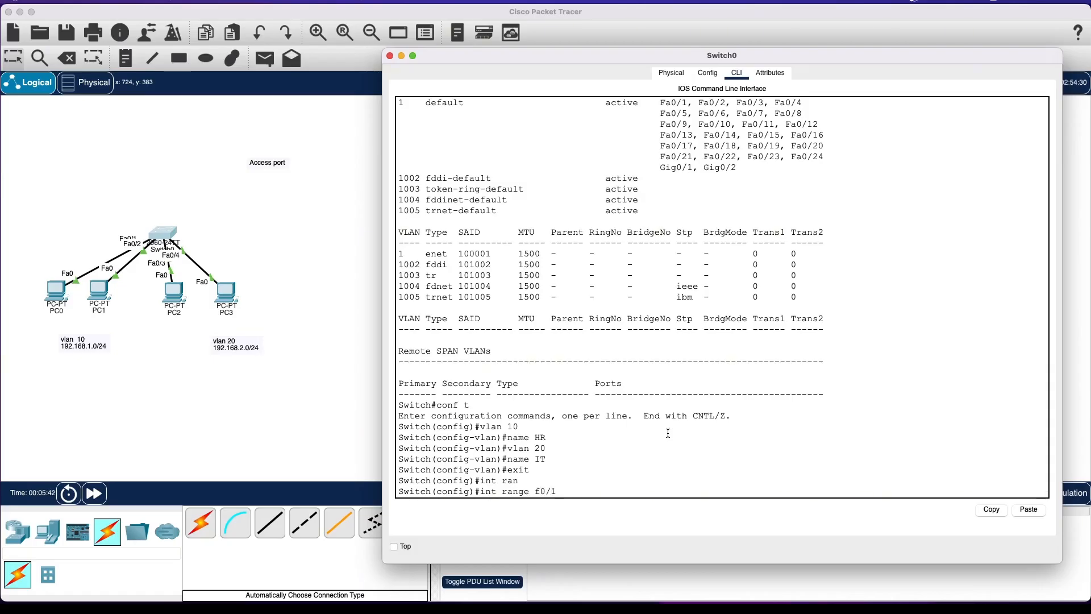
type("f0/1-2")
key("Return")
type("sw")
key("Tab")
type("mo")
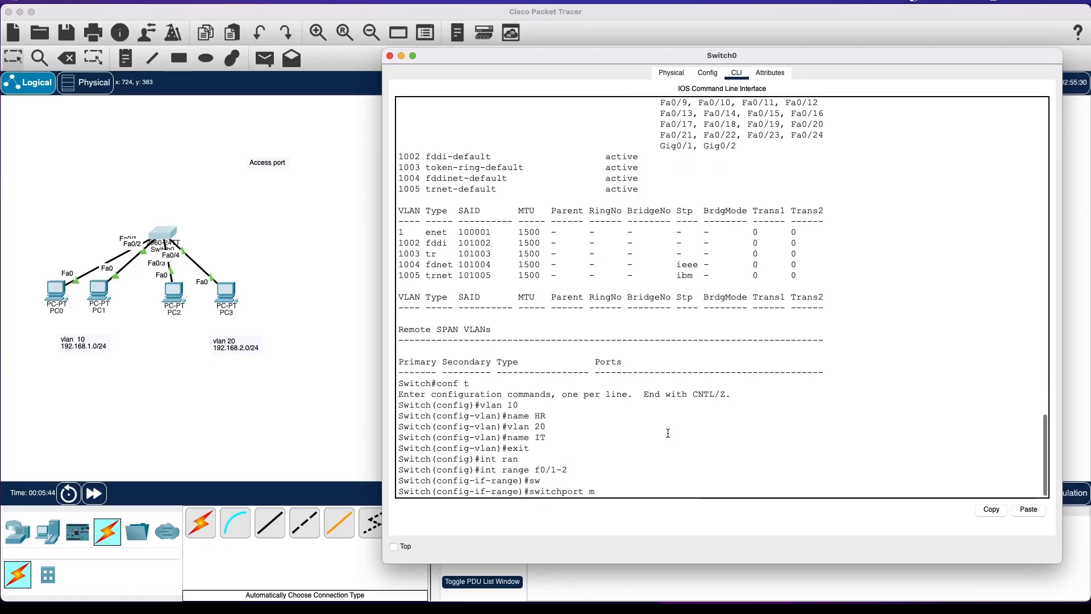
key("Tab")
type("?")
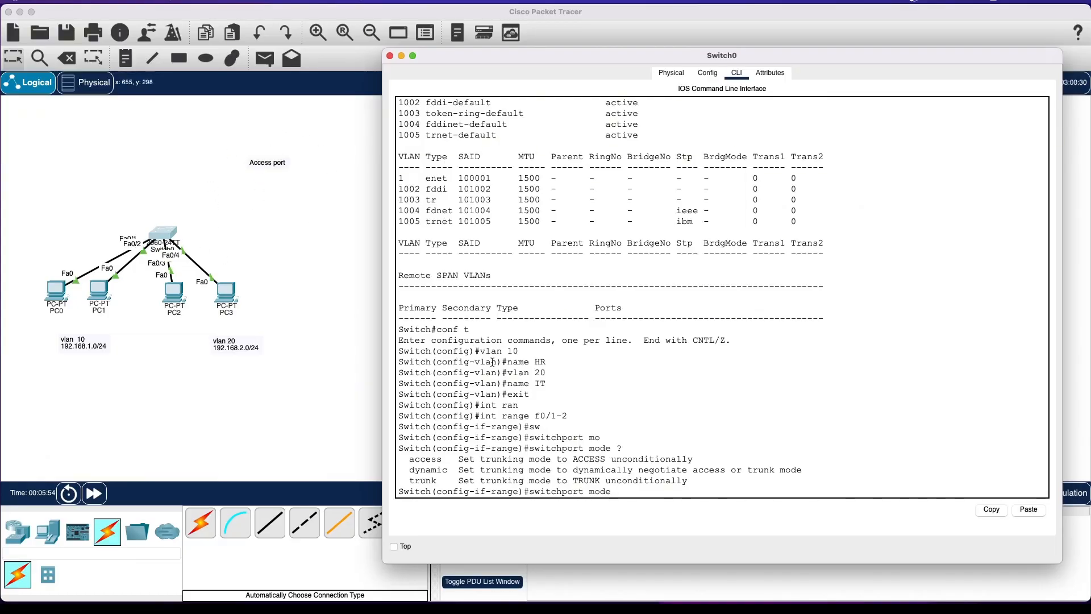
key("Tab")
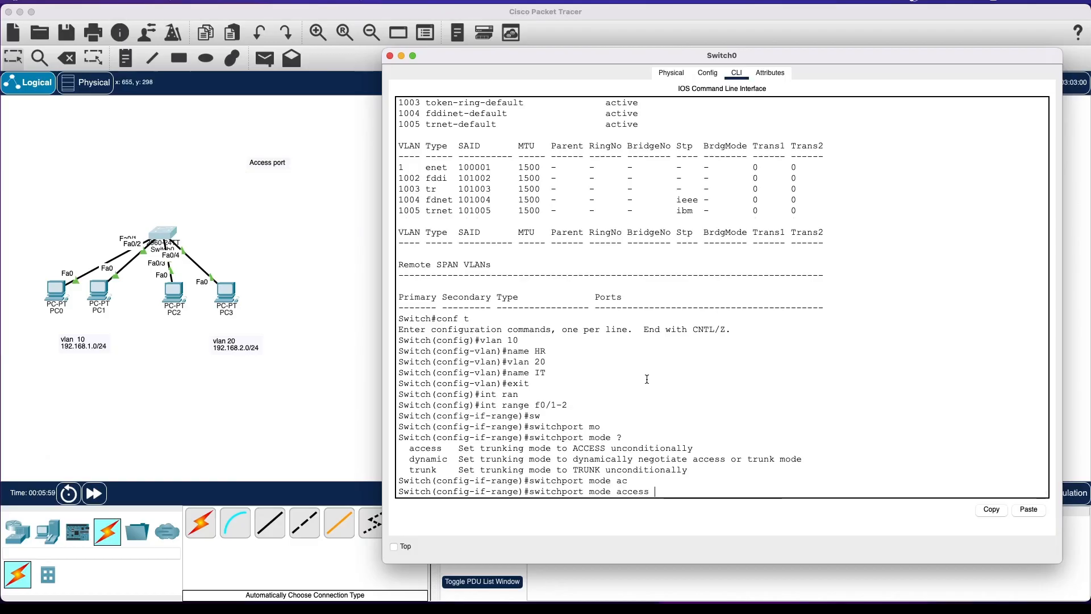
key("Return")
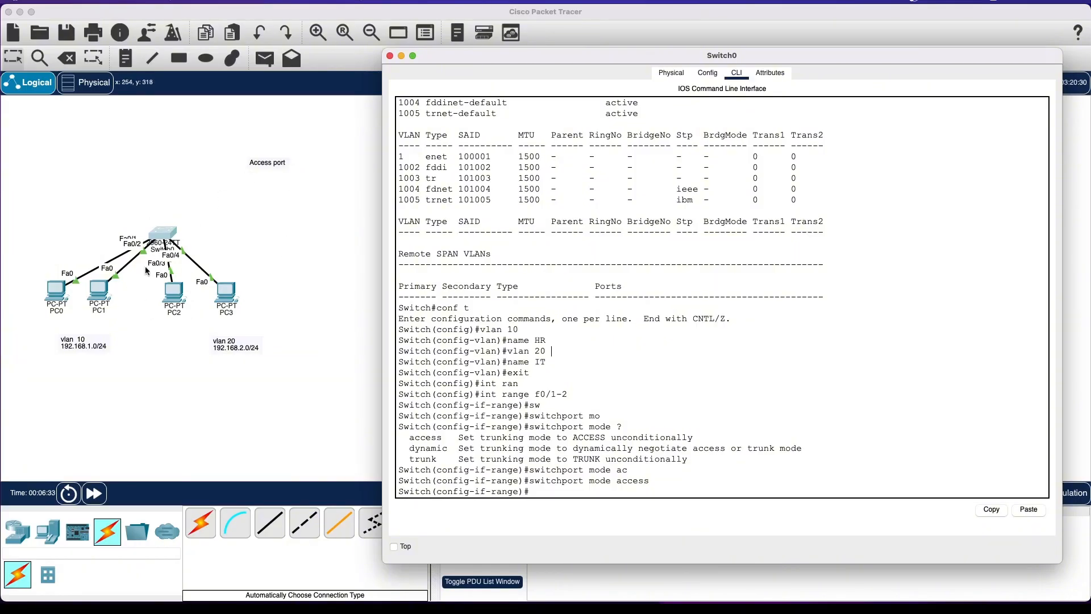
Assign interface range f0/1-2 to VLAN 10 with switchport access vlan 10.
left_click(671, 344)
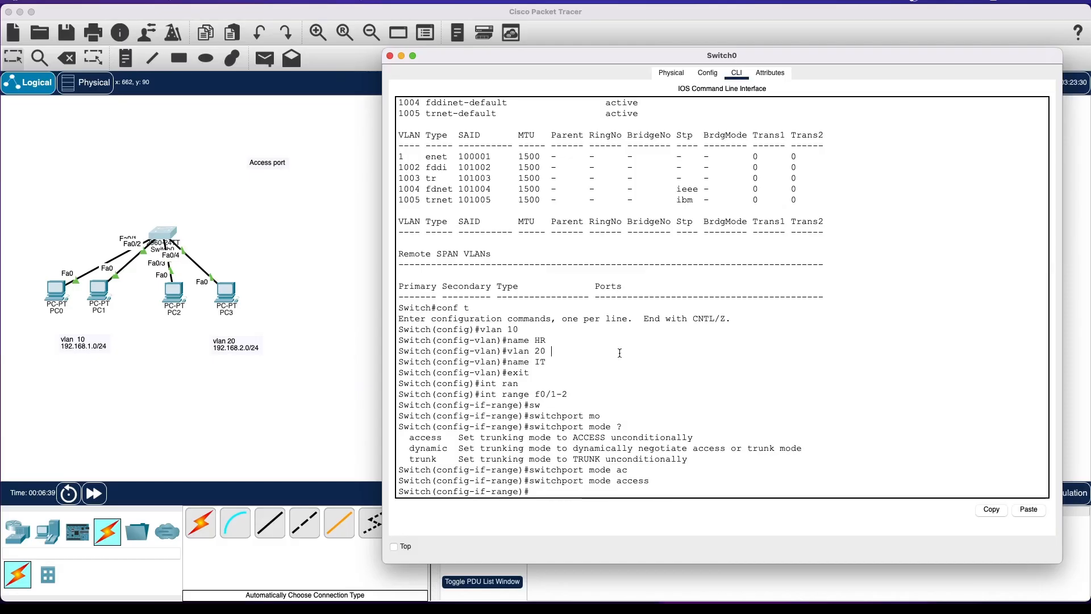
type("sw")
key("Tab")
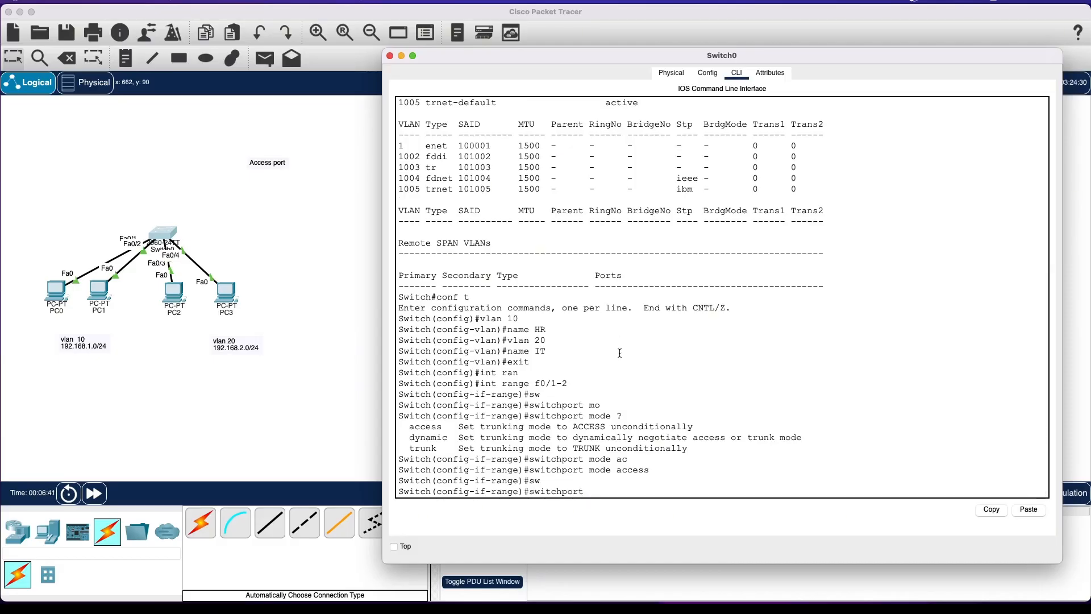
type("ac")
key("Tab")
type("vl")
key("Tab")
type("10")
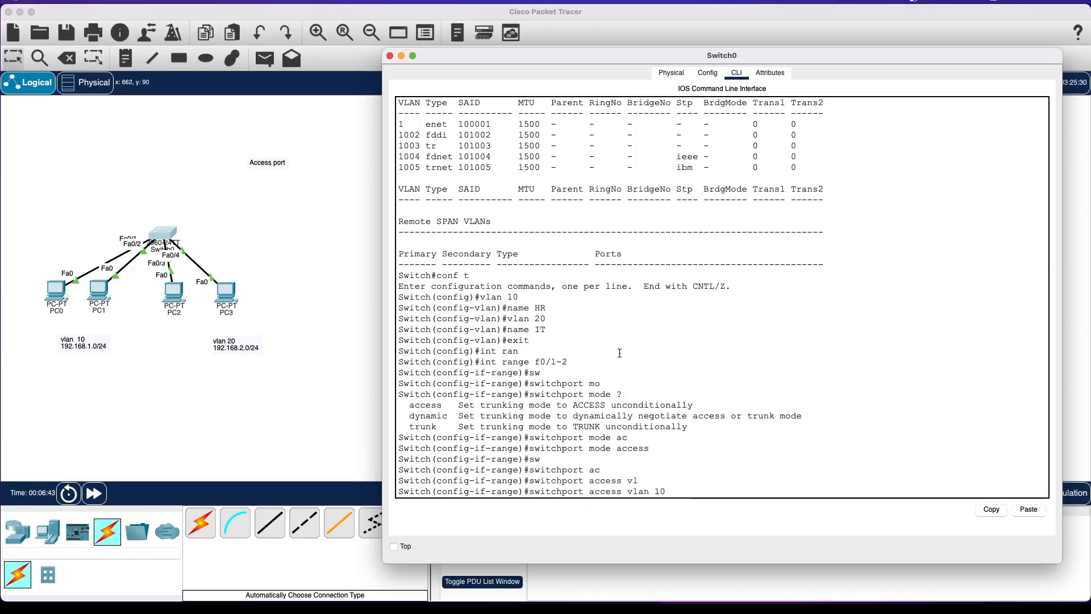
key("Return")
Select interface range f0/3-4 and set its ports to access mode with switchport mode access.
type("int range f0/")
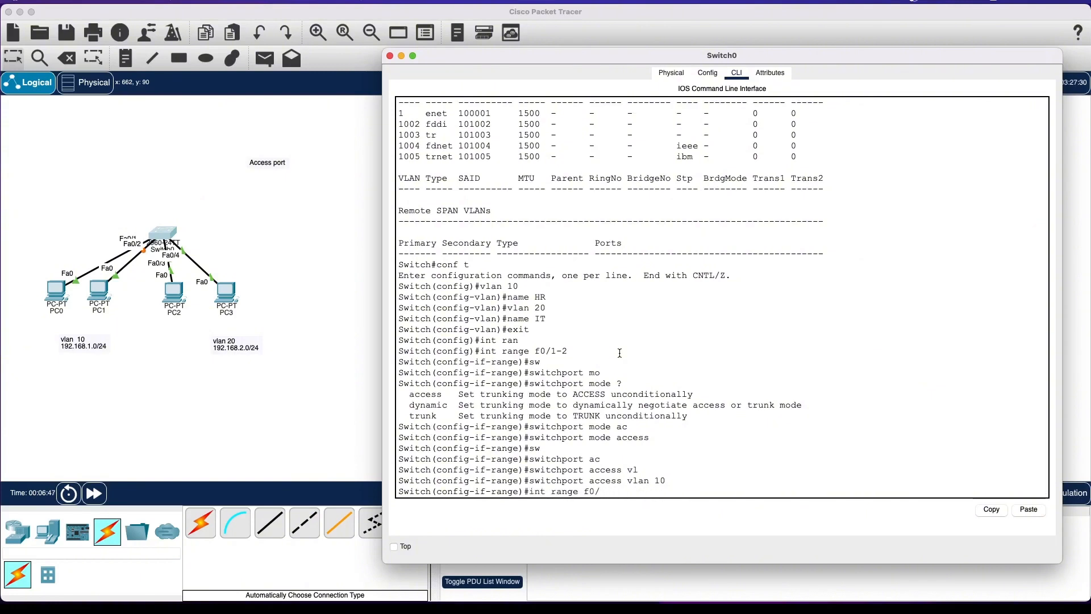
type("1-23-4")
key("Return")
type("sw")
key("Tab")
type("m")
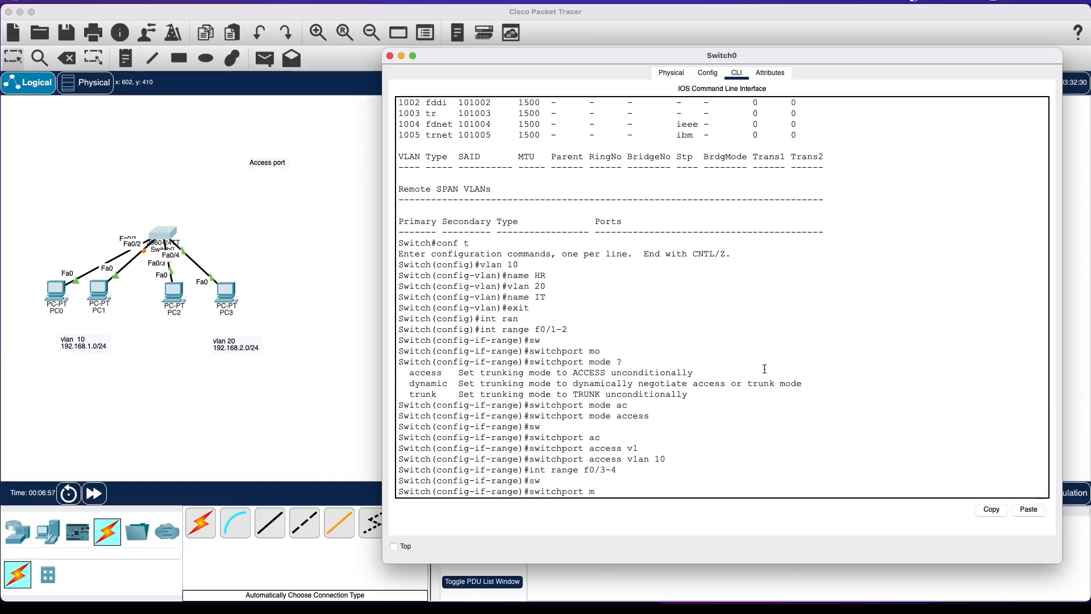
type("o")
key("Tab")
type("ac")
key("Tab")
key("Return")
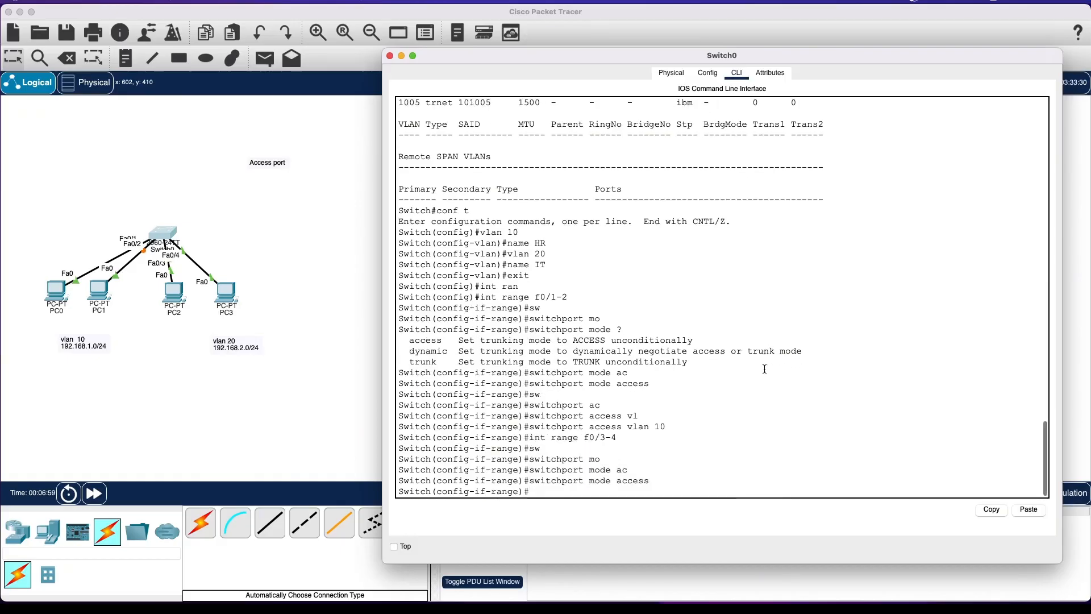
Assign interface range f0/3-4 to VLAN 20 with switchport access vlan 20.
type("sw")
key("Tab")
type("ac")
key("Tab")
type("v")
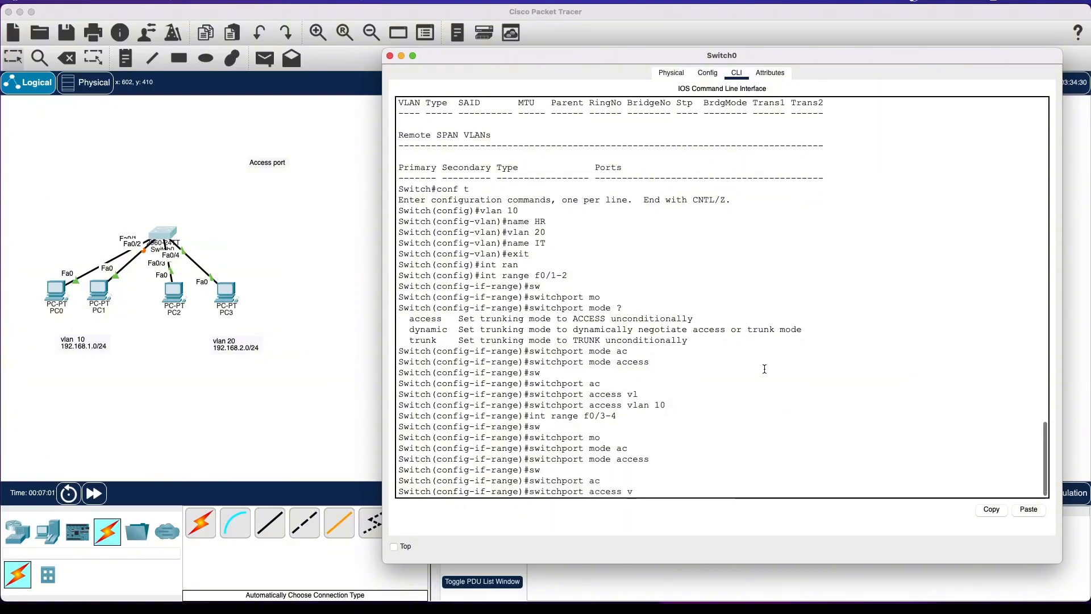
type("l")
key("Tab")
type("20")
key("Return")
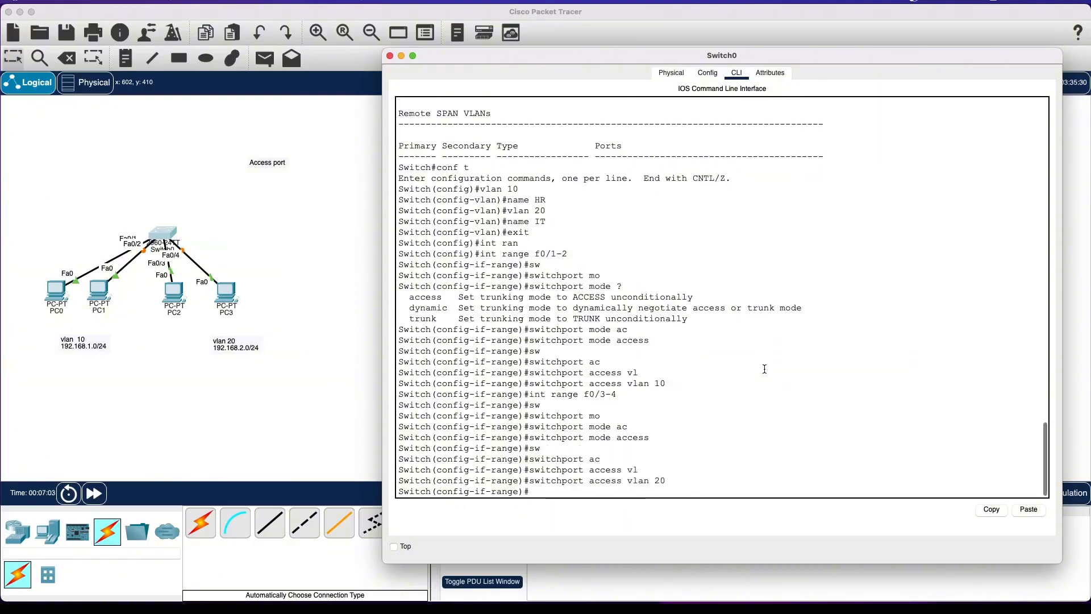
Exit to privileged mode, save Switch0's configuration with wr, and close its window.
type("exit")
key("Return")
type("exit")
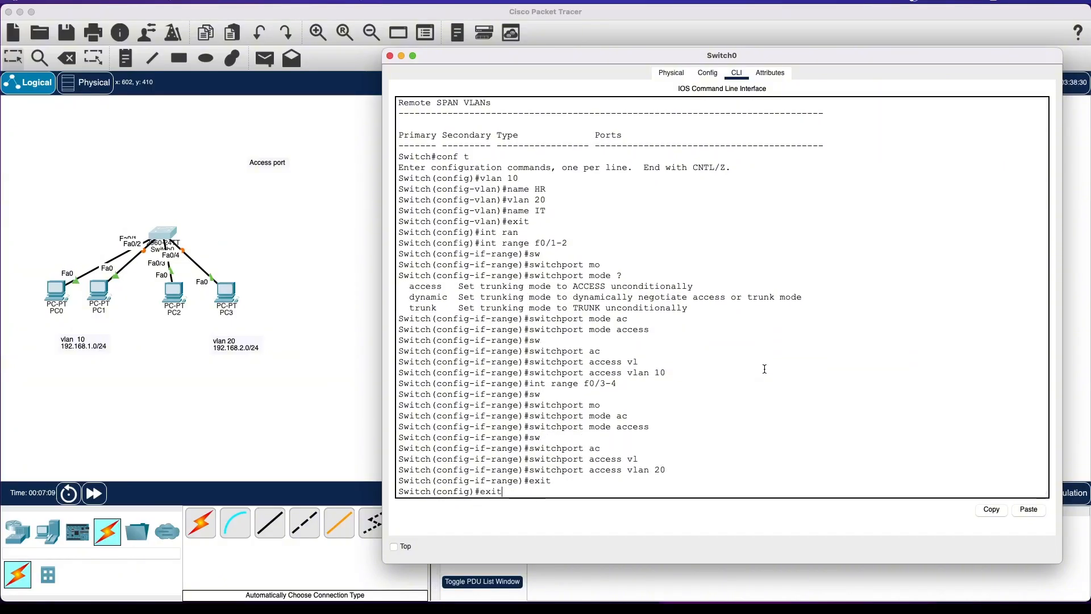
key("Return")
key("Return")
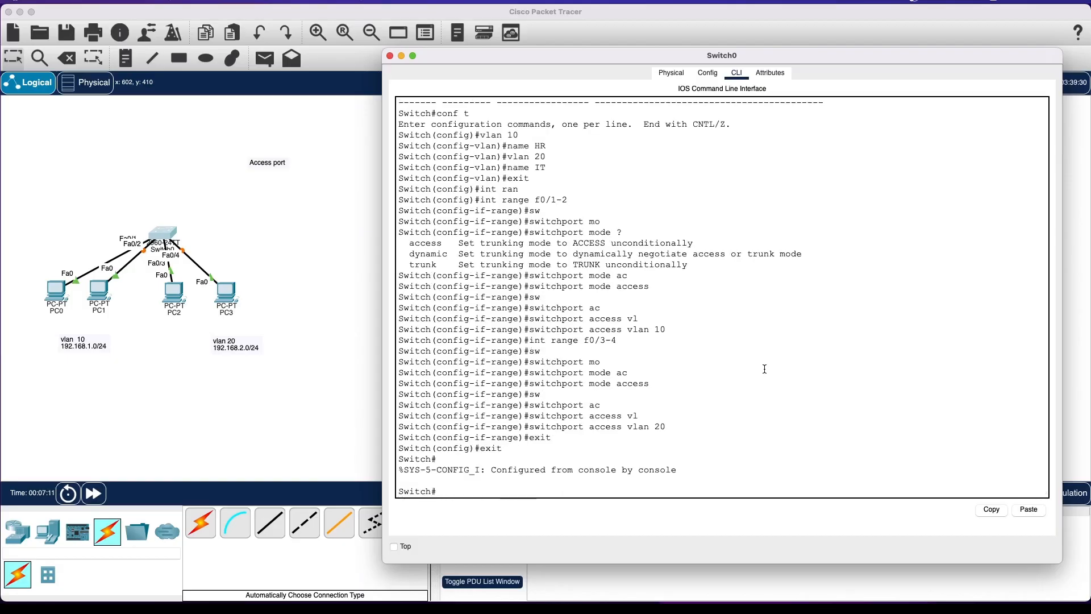
type("wr")
key("Return")
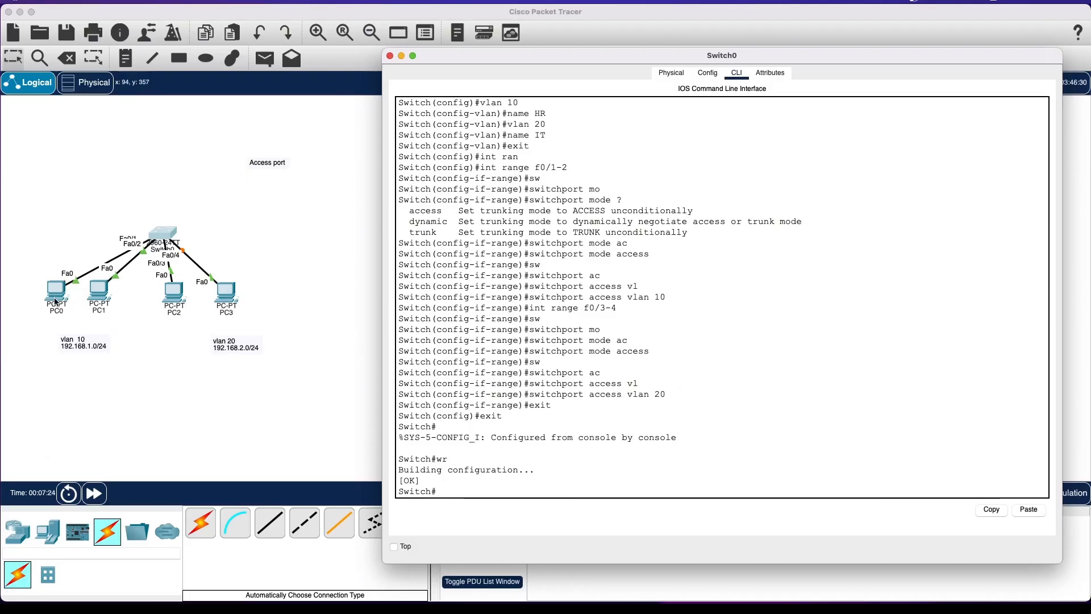
left_click(390, 56)
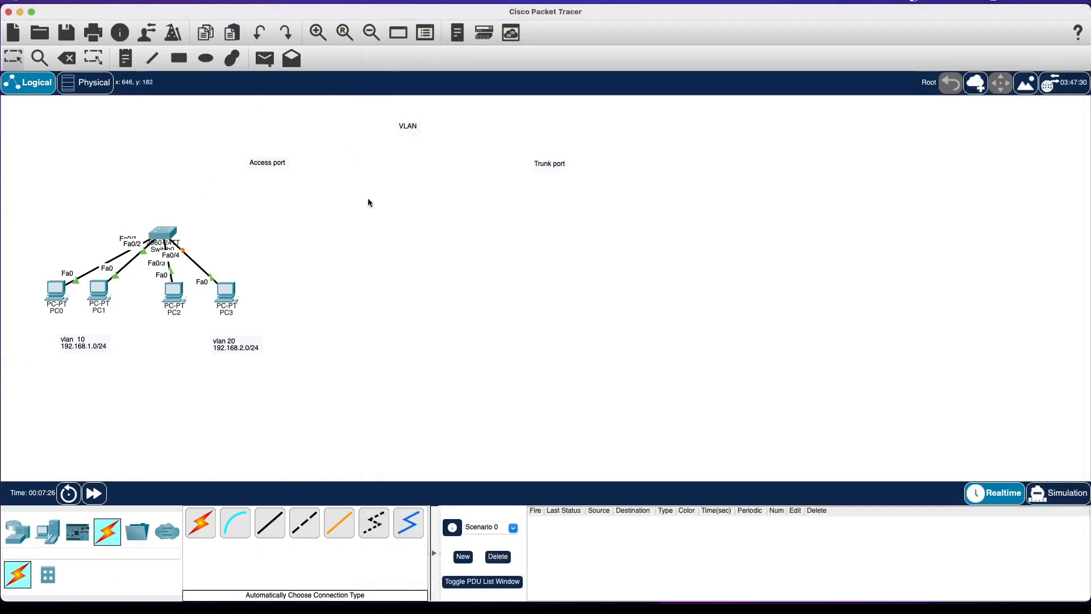
Switch to simulation mode and add a simple PDU from PC0 to PC1.
left_click(1057, 503)
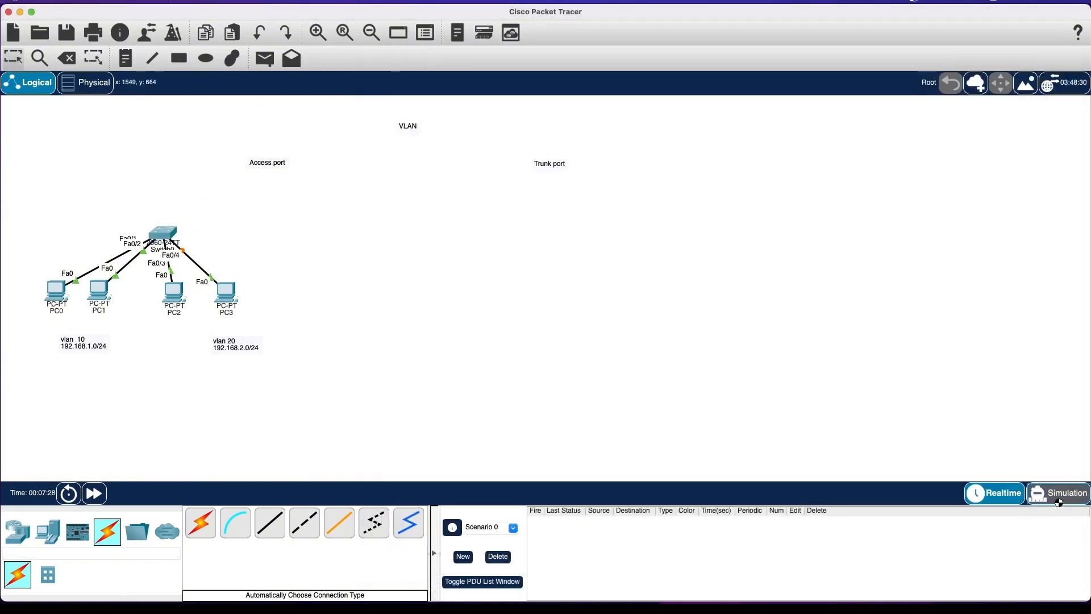
left_click(265, 58)
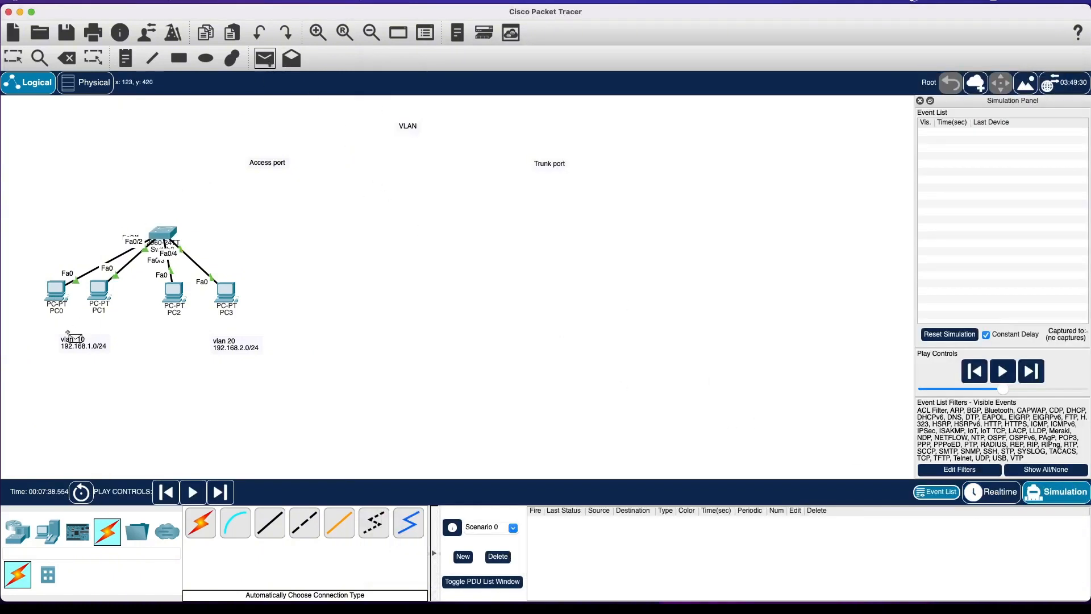
left_click(57, 292)
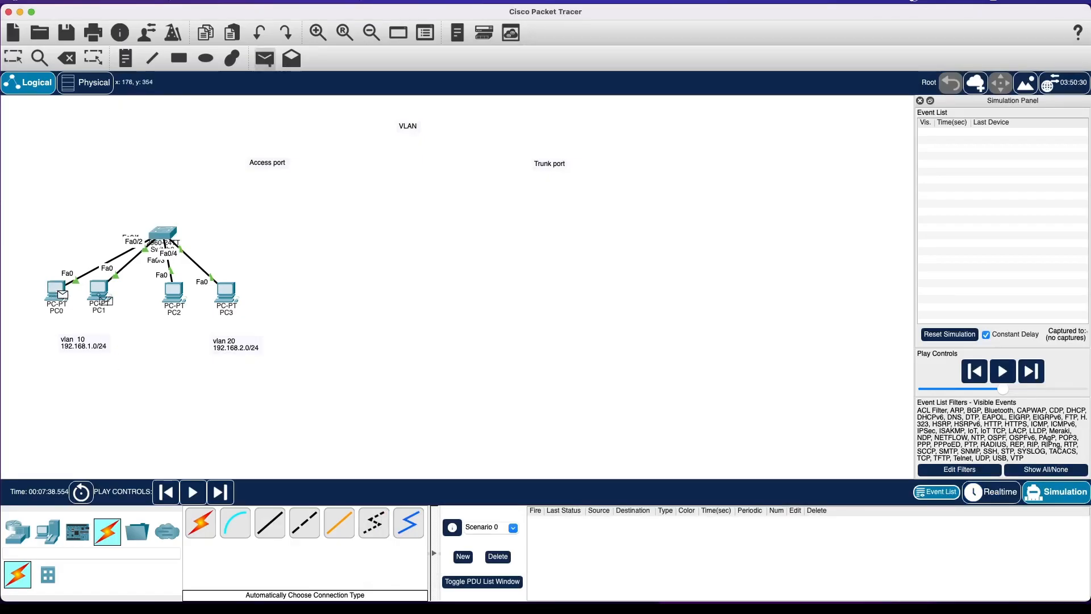
left_click(99, 291)
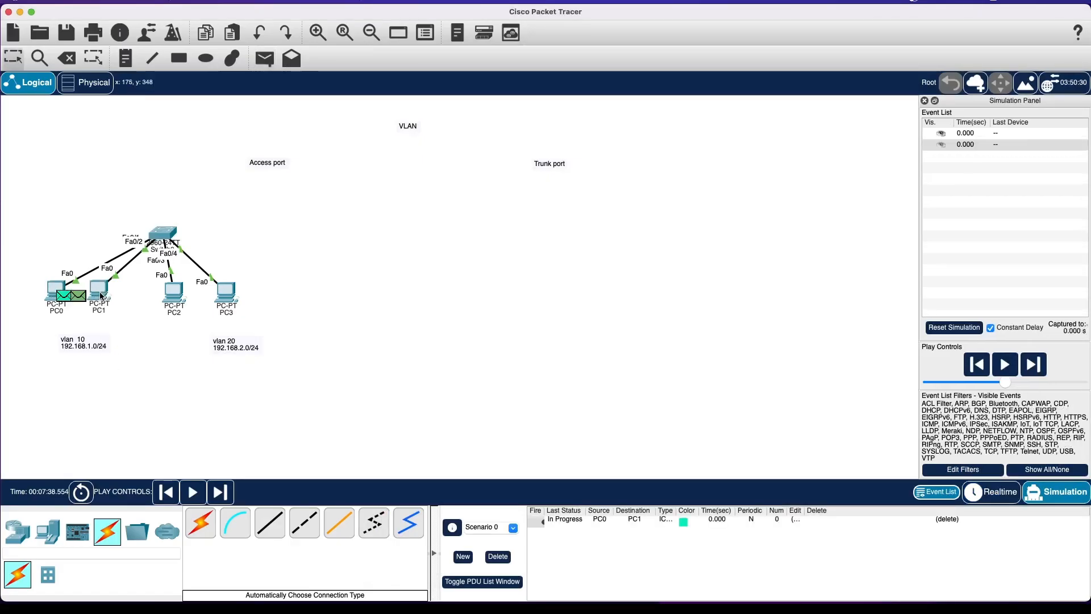
Advance the simulation to carry the PDU from PC0 through Switch0 to PC1, and delete the scenario's PDU.
left_click(220, 500)
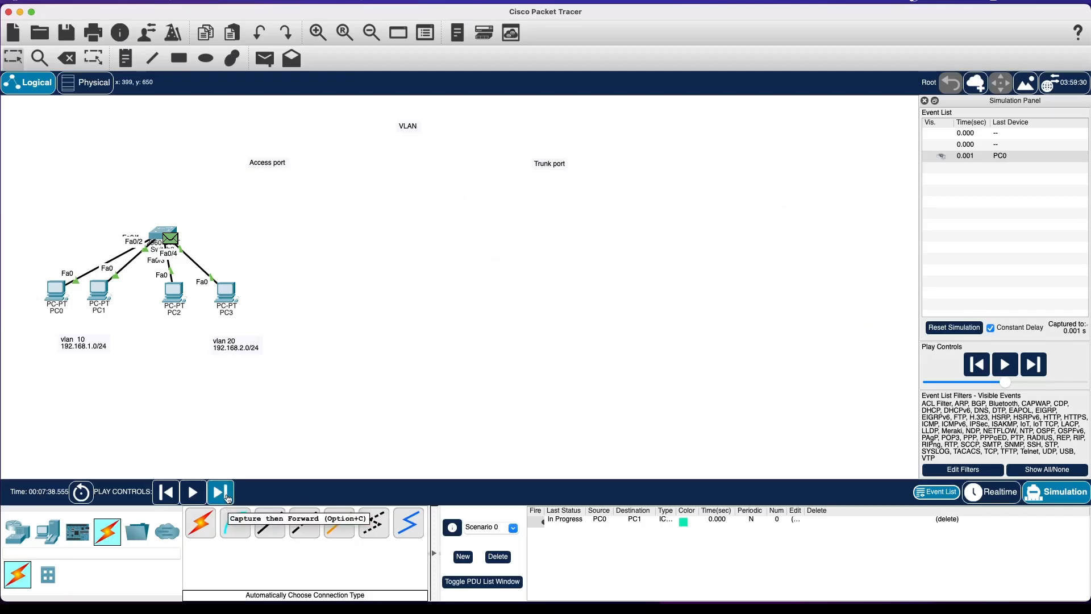
left_click(227, 499)
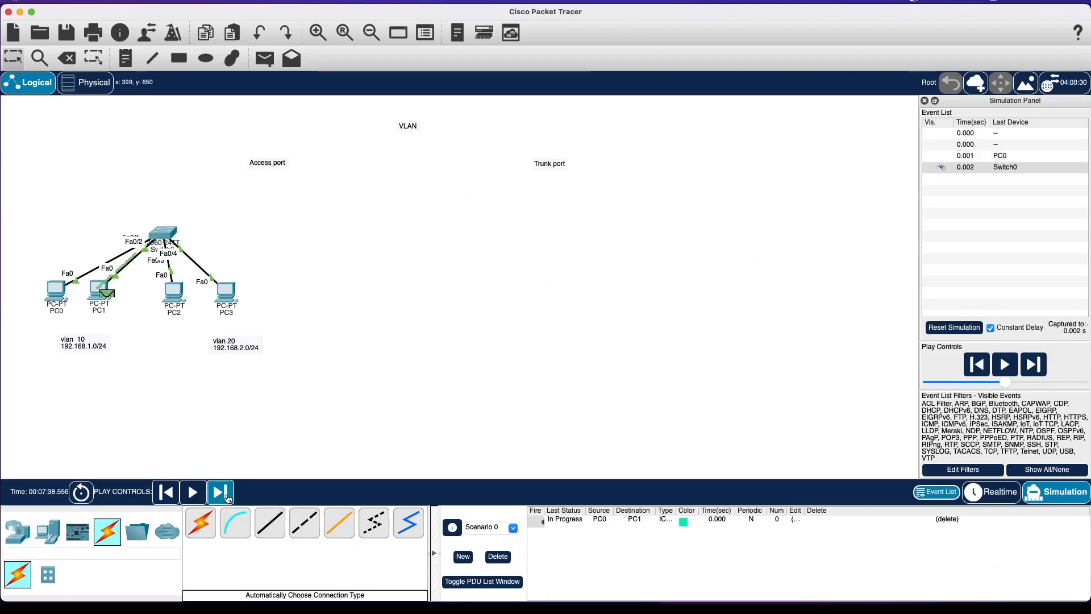
left_click(498, 557)
Add a simple PDU from PC2 to PC3, advance it through the simulation, and return to realtime mode.
left_click(264, 59)
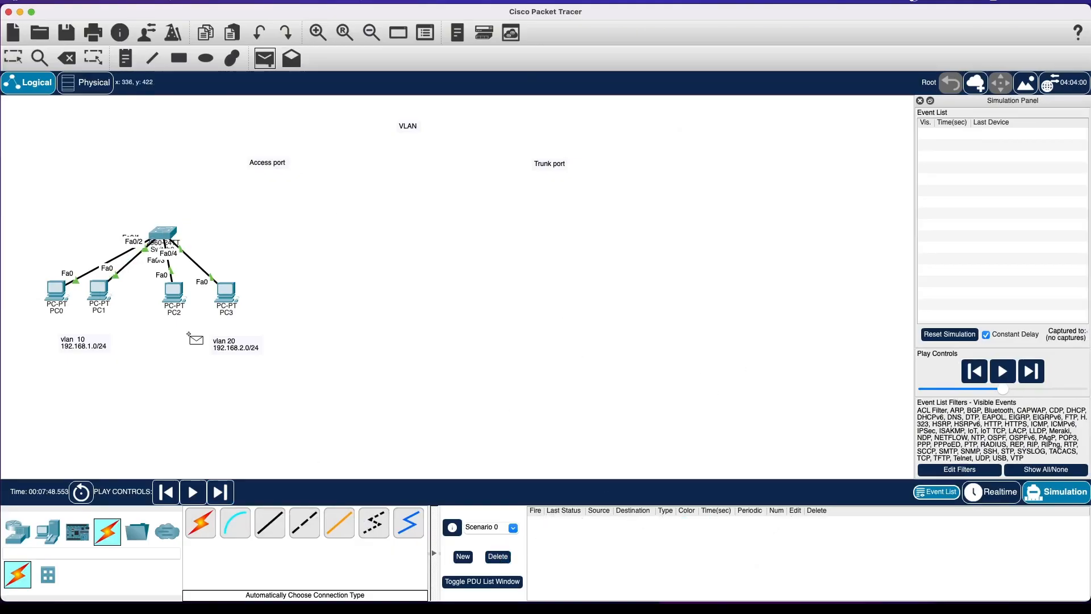
left_click(176, 293)
left_click(226, 293)
left_click(220, 492)
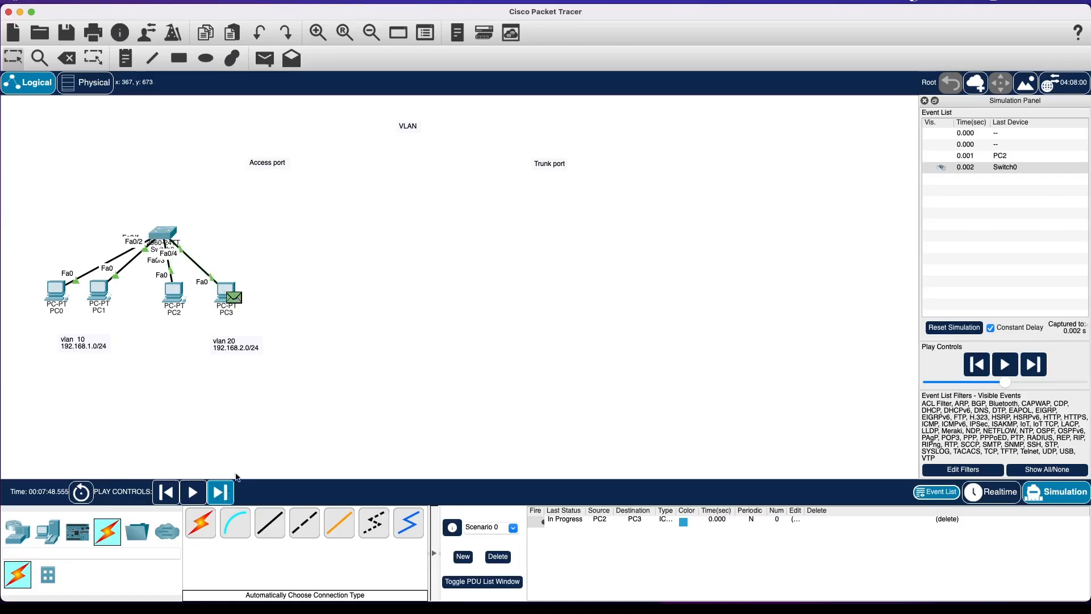
key("shift+r")
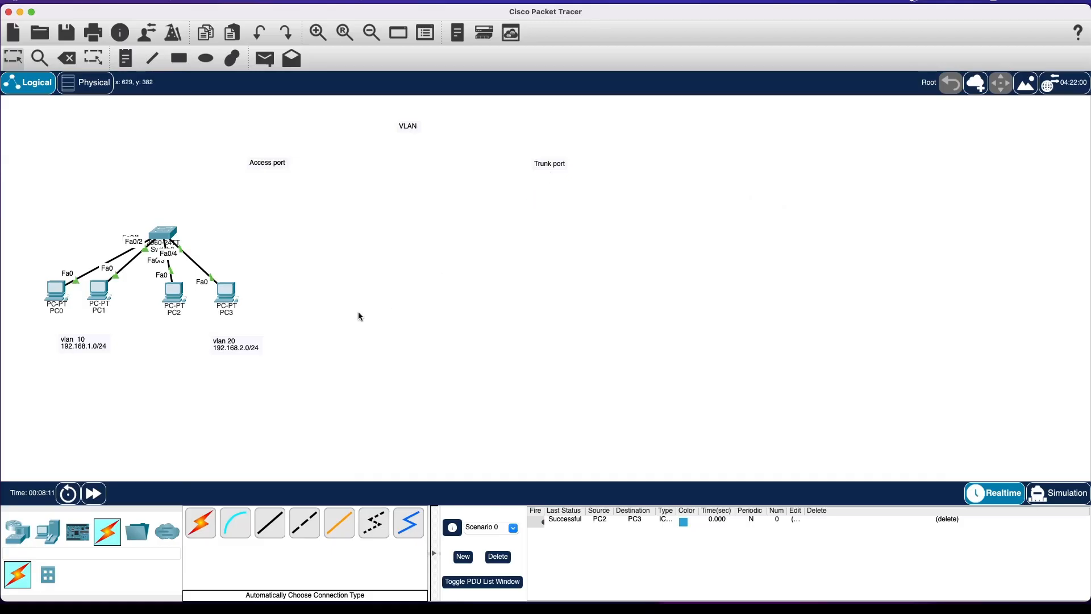
Duplicate the whole switch network with its four PCs and VLAN labels, and place the copy below the Trunk port label.
left_click_drag(32, 220, 299, 405)
key("super+c")
key("super+v")
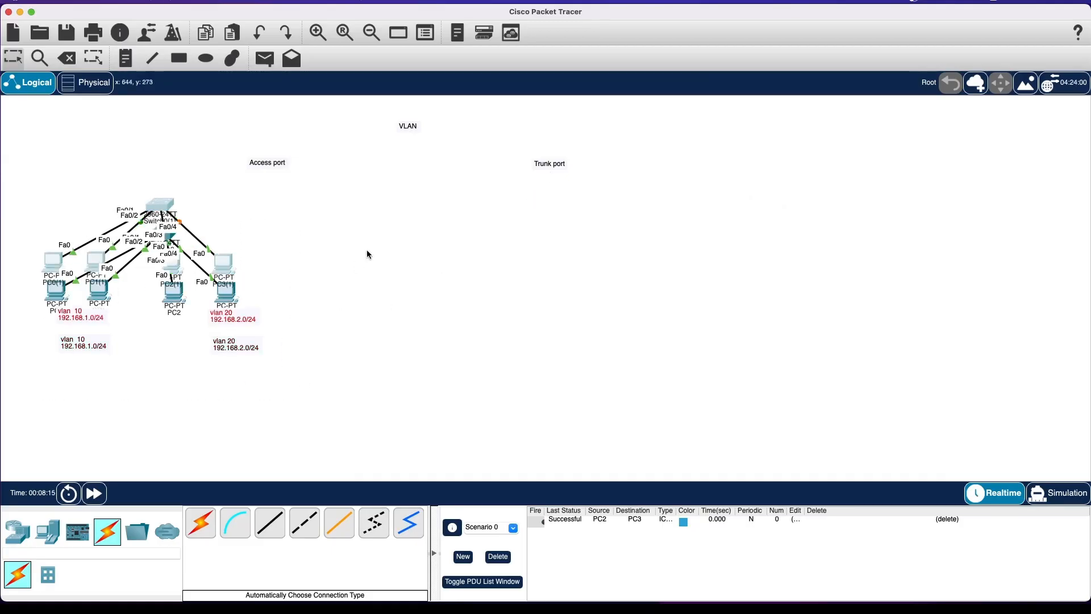
left_click_drag(176, 205, 518, 228)
left_click(613, 238)
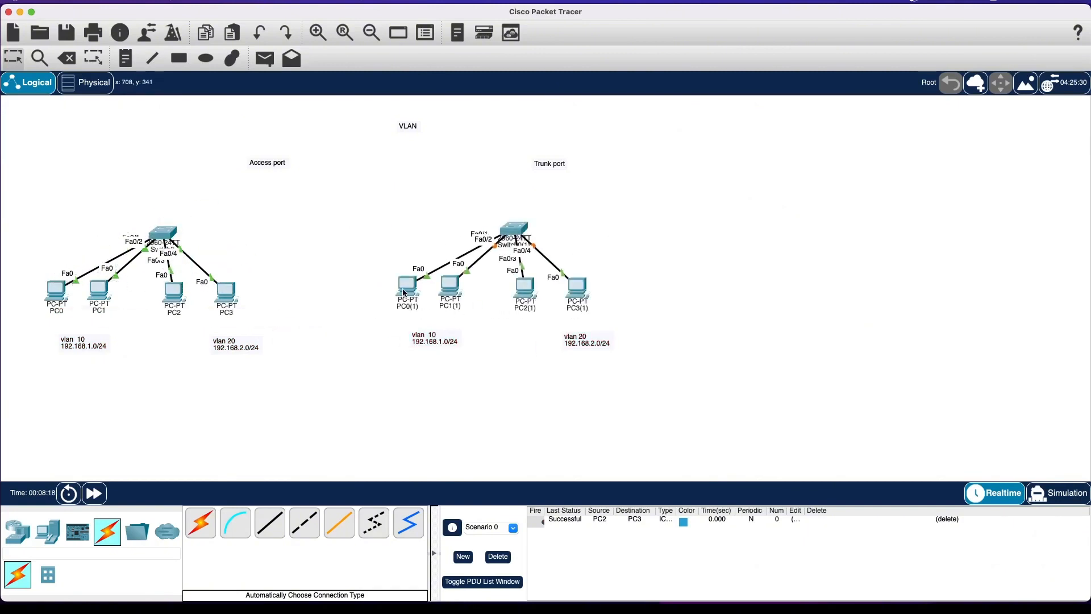
Set PC0(1)'s FastEthernet0 IPv4 address to 192.168.1.3 and close its window.
left_click(405, 293)
left_click(547, 157)
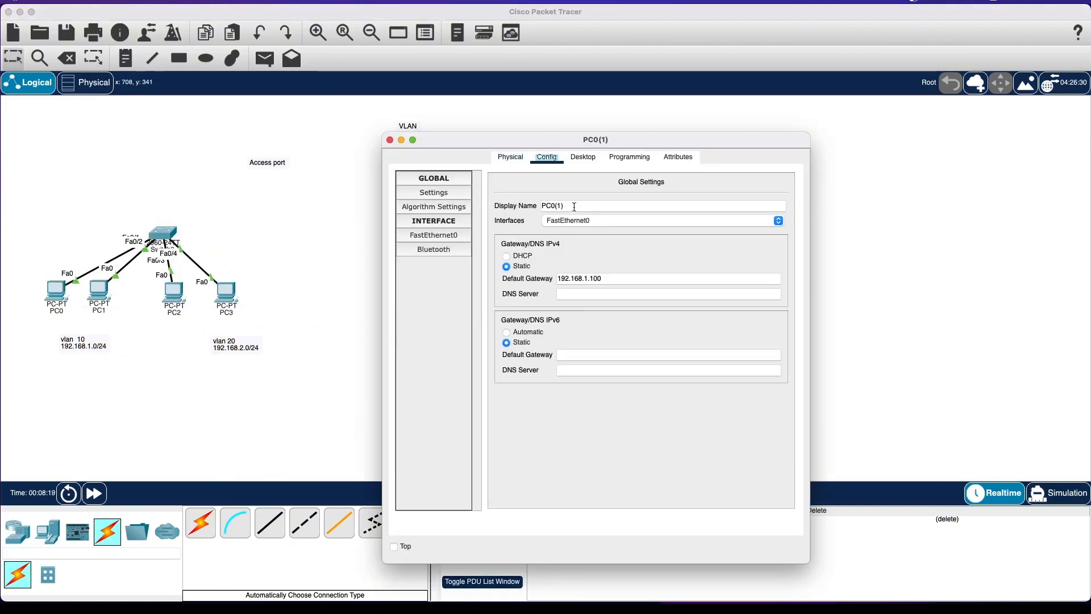
left_click(610, 279)
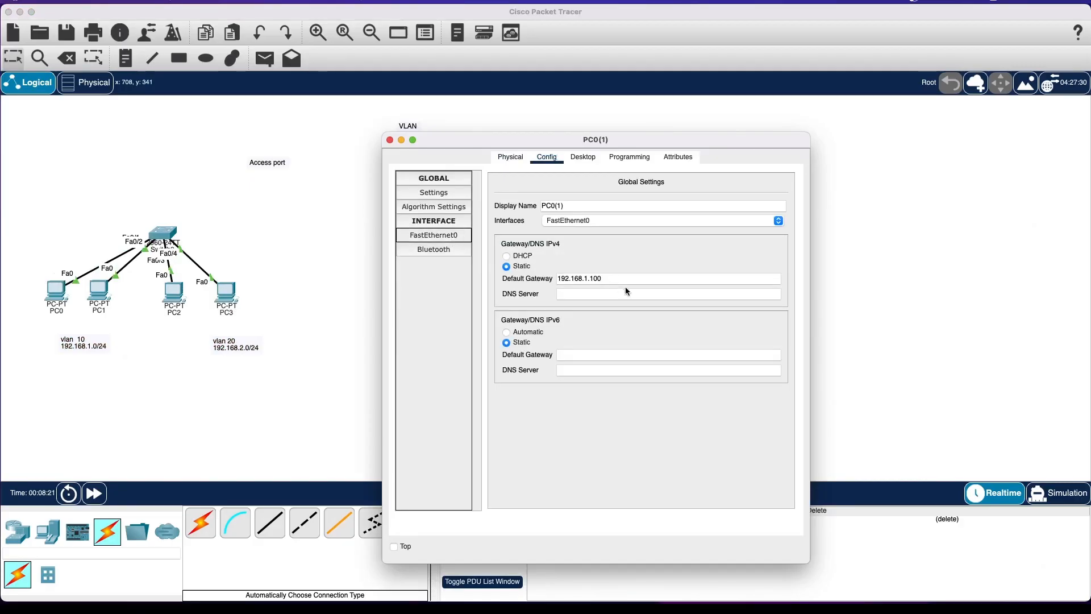
left_click(686, 289)
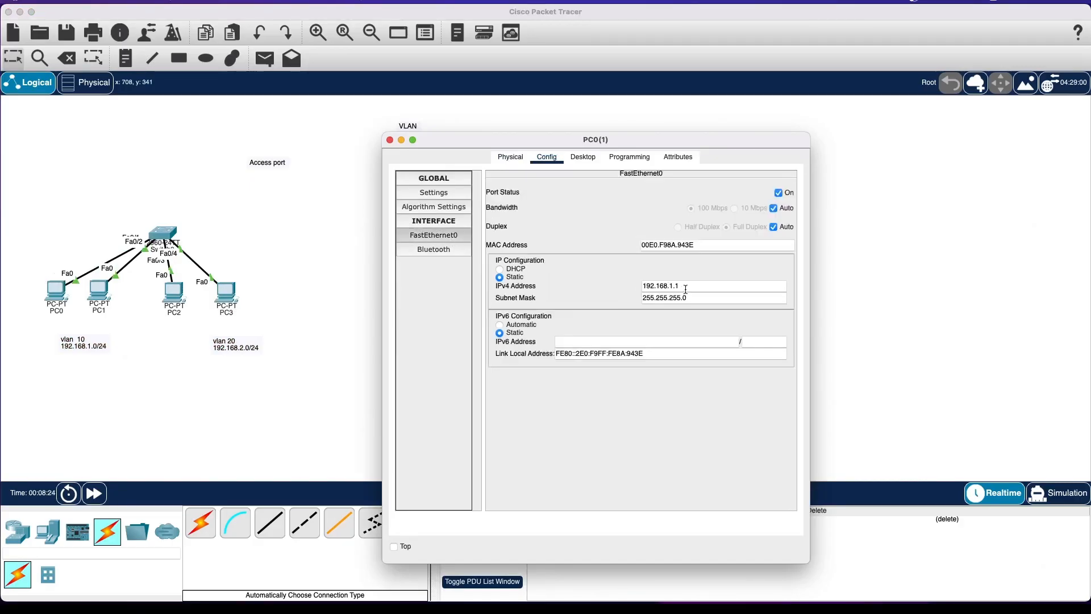
key("BackSpace")
type("3")
left_click_drag(577, 140, 810, 136)
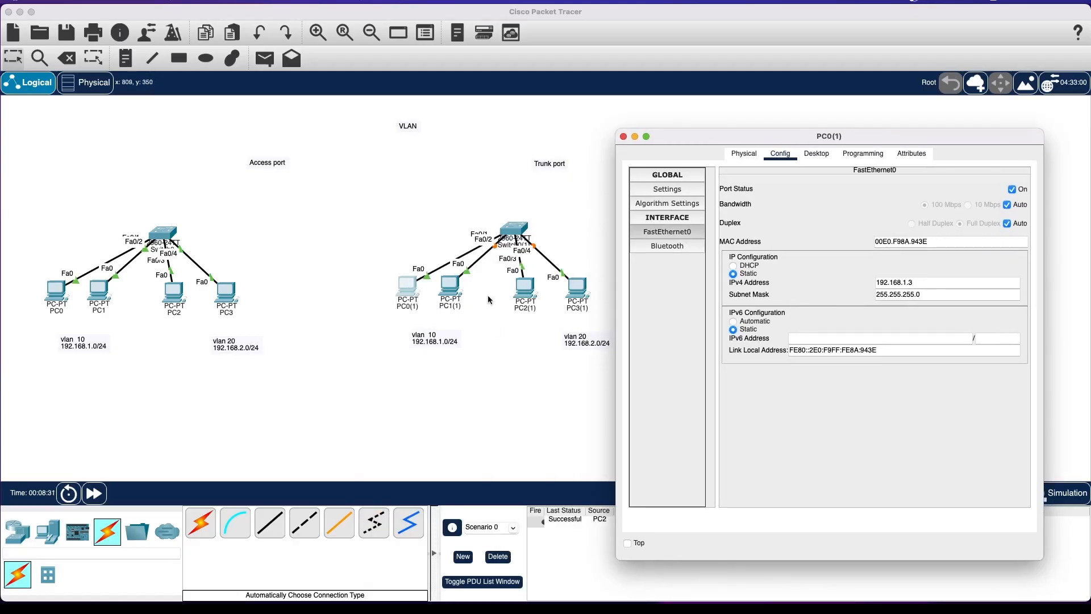
left_click(624, 137)
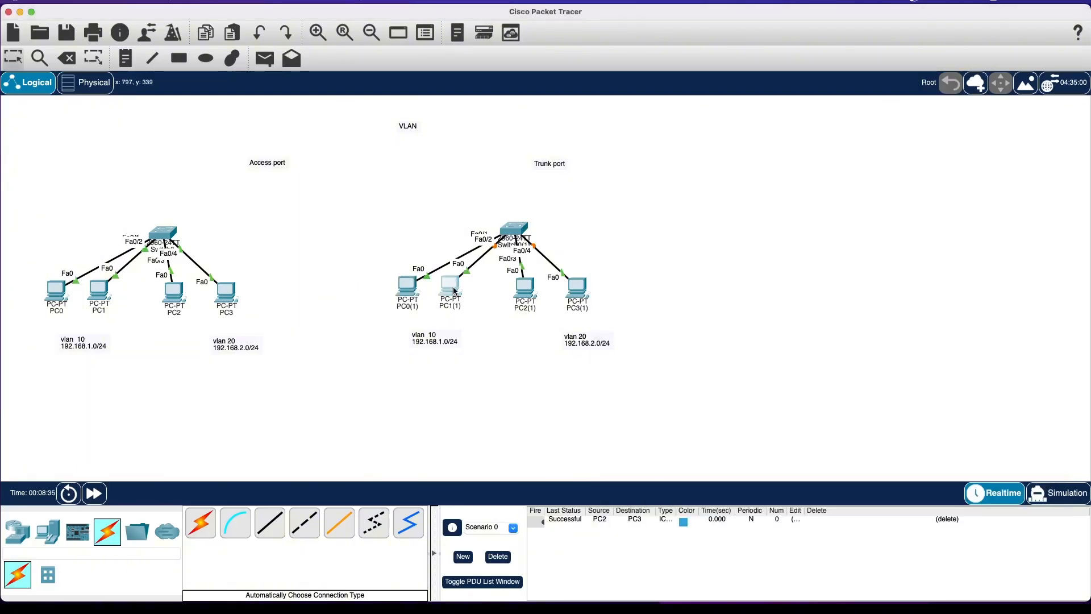
Edit the host part of PC1(1)'s FastEthernet0 IPv4 address and close its window.
left_click(454, 291)
left_click(547, 157)
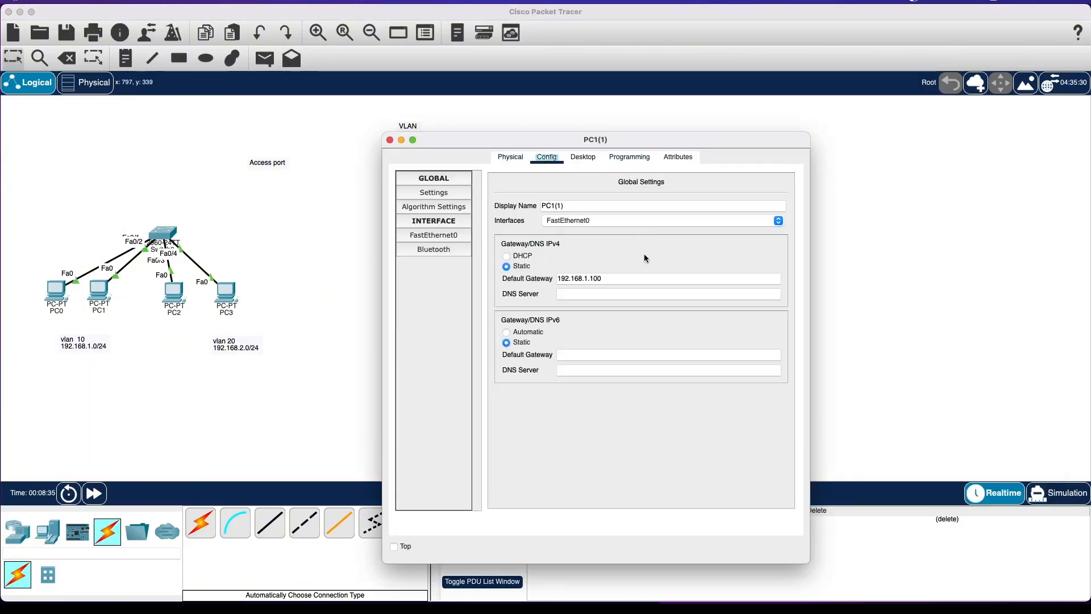
left_click(435, 236)
left_click(694, 286)
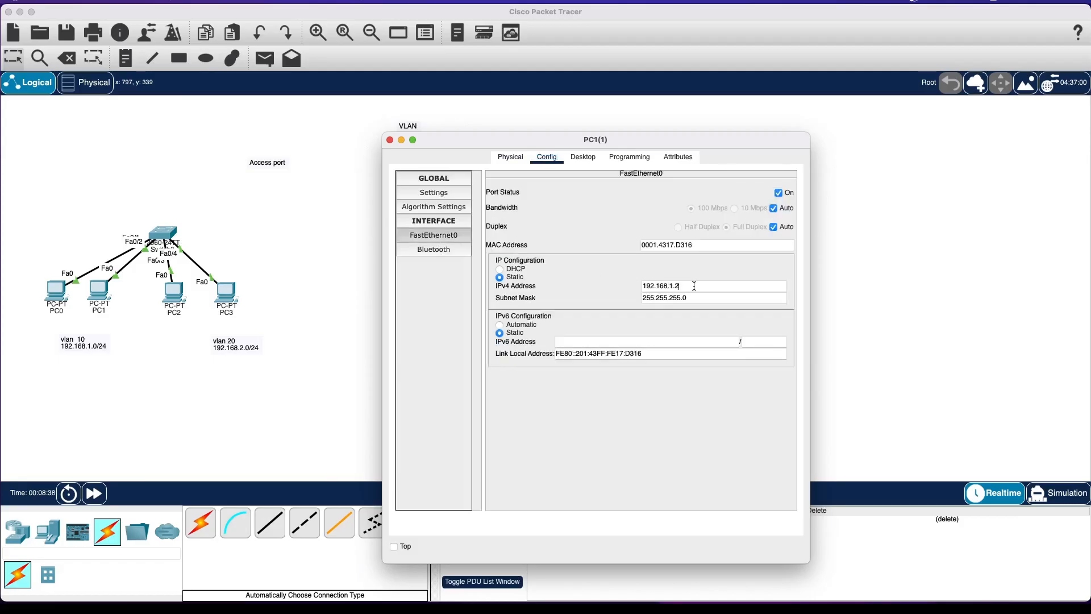
left_click(390, 141)
Set PC2(1)'s FastEthernet0 IPv4 address to 192.168.2.3 and close its window.
left_click(525, 285)
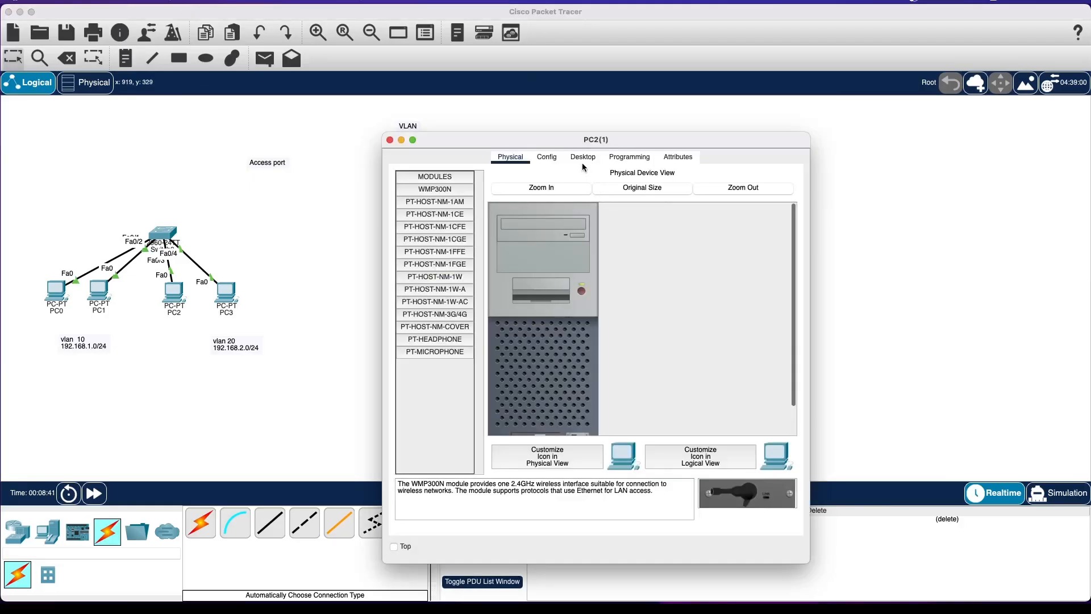
left_click_drag(563, 139, 774, 139)
left_click(772, 160)
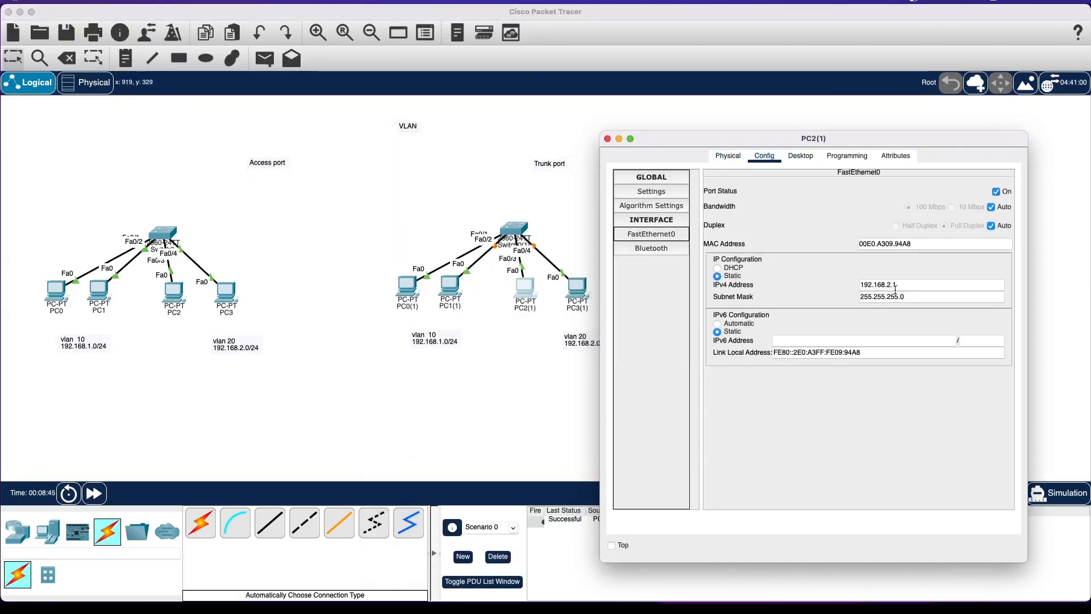
left_click(904, 287)
left_click(835, 266)
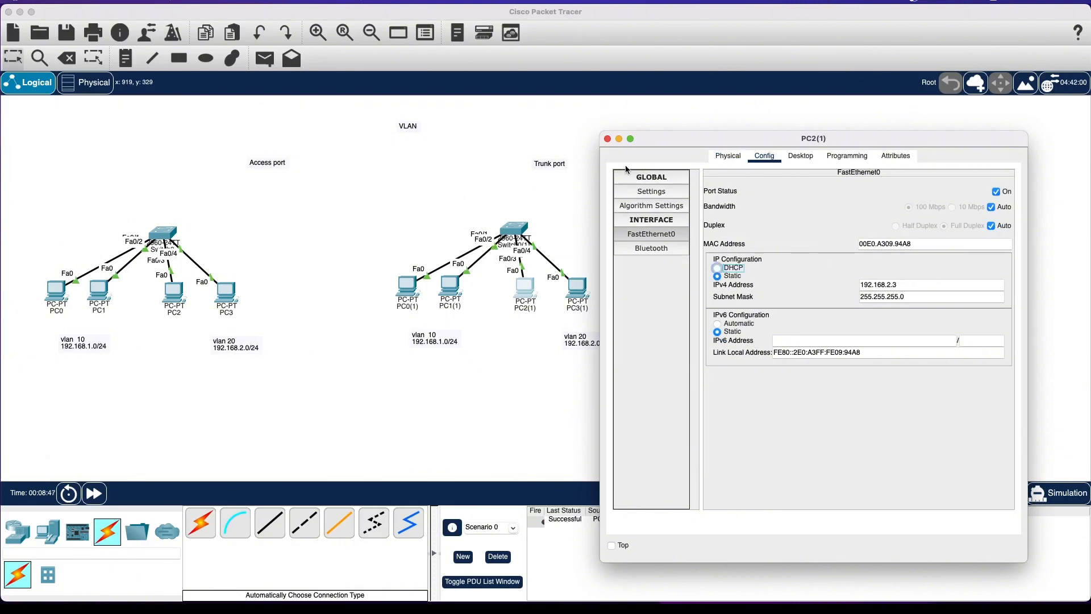
left_click(606, 141)
Set PC3(1)'s FastEthernet0 IPv4 address to 192.168.2.4 and close its window.
left_click(578, 293)
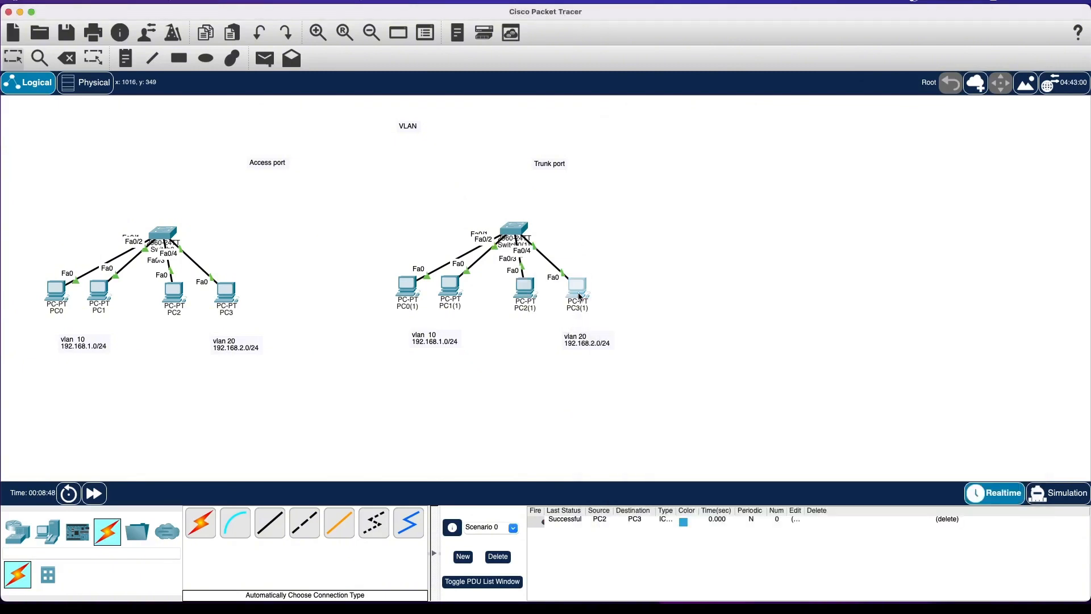
left_click(547, 157)
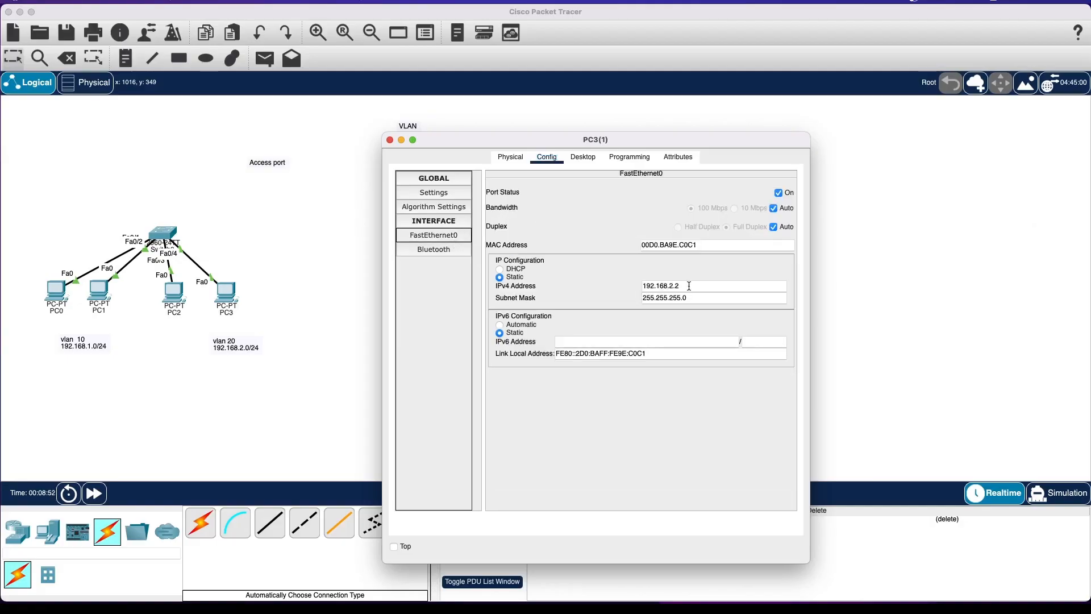
left_click(690, 286)
key("BackSpace")
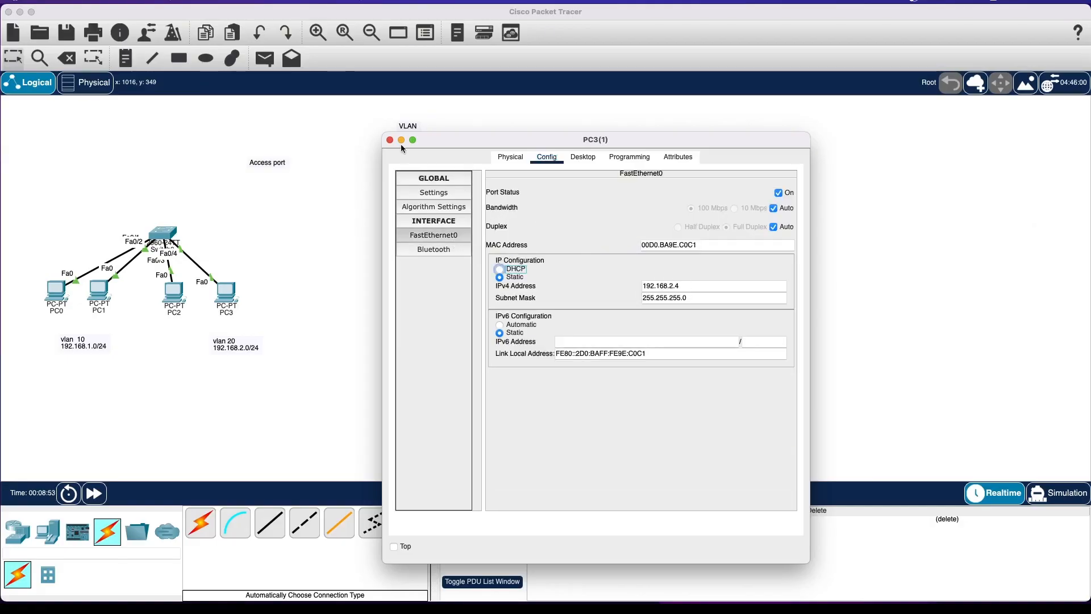
left_click(389, 140)
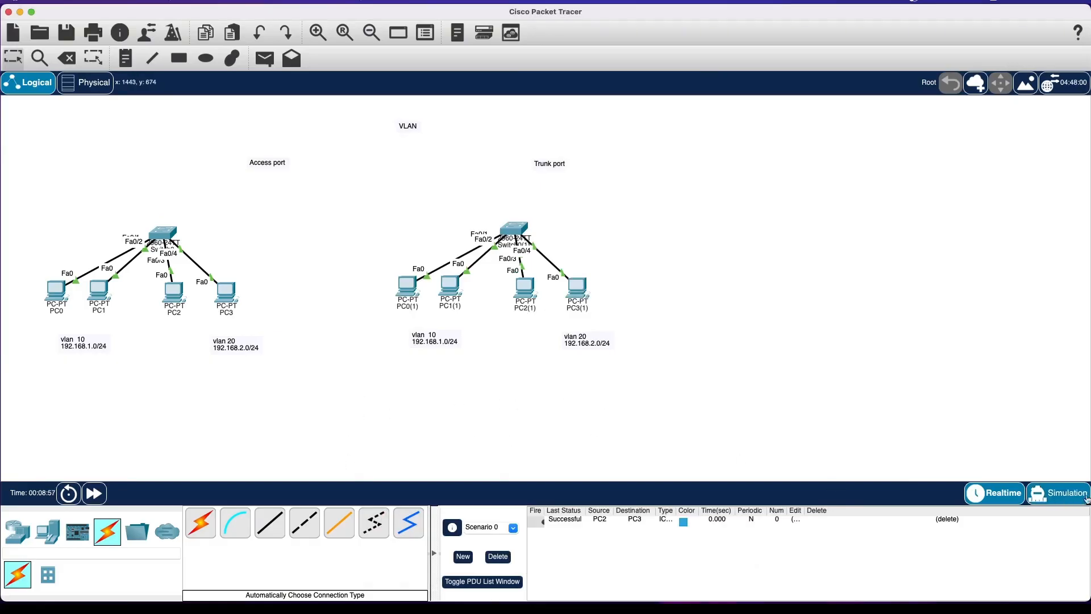
In simulation mode, send a simple PDU from PC0(1) toward PC1(1), and delete all the scenario's PDUs.
left_click(1065, 494)
left_click(264, 58)
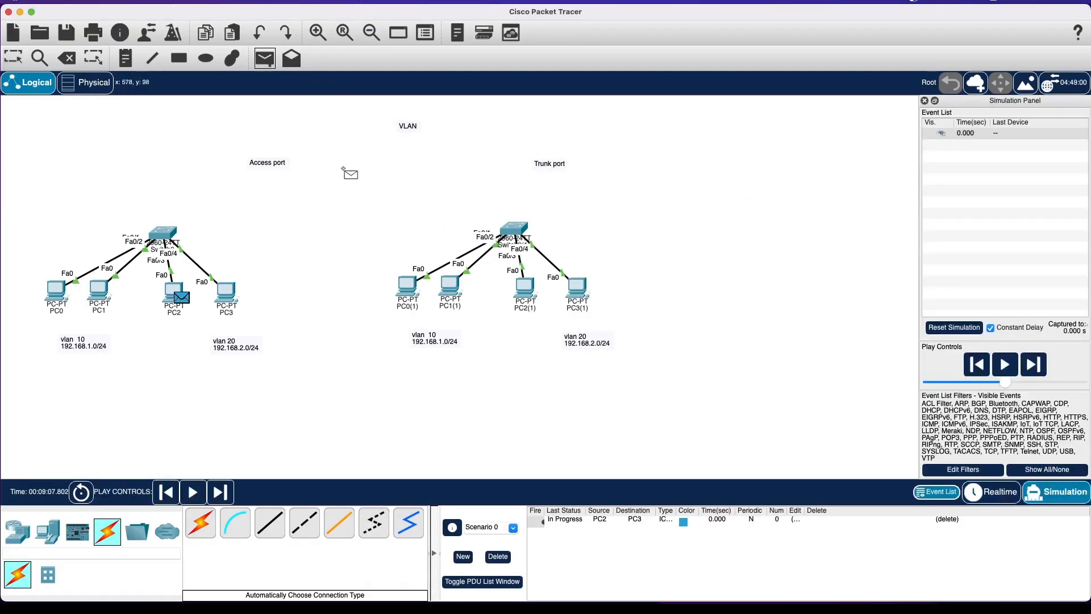
left_click(409, 283)
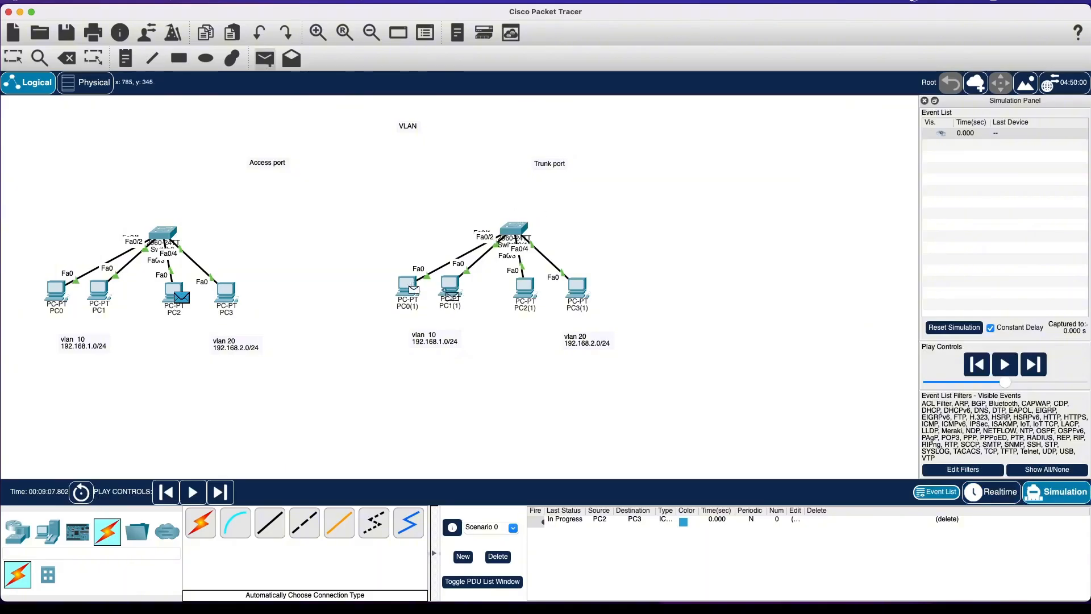
left_click(446, 287)
left_click(220, 491)
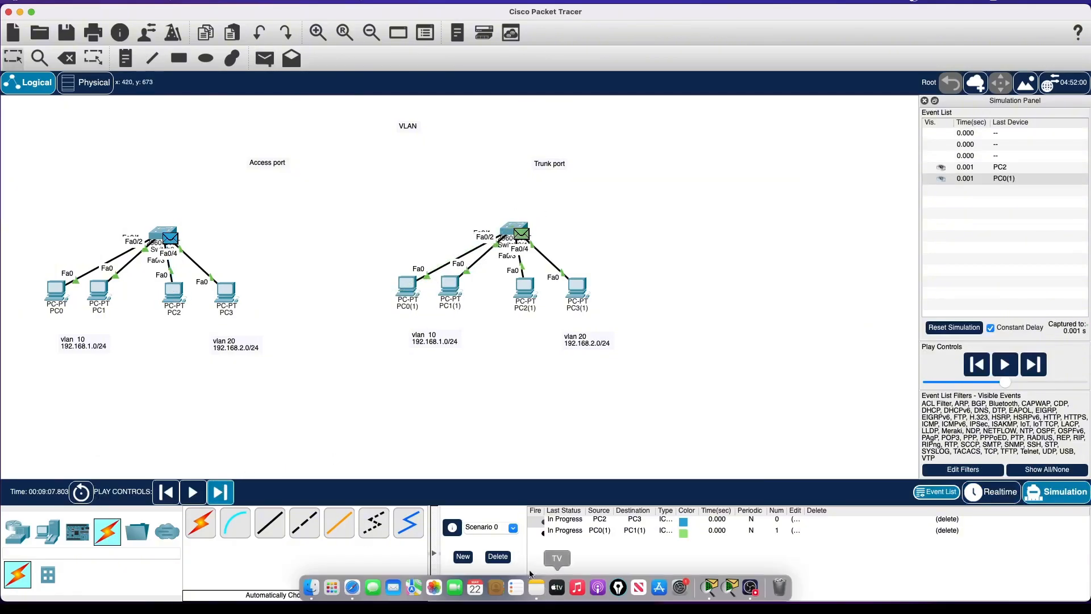
left_click(498, 559)
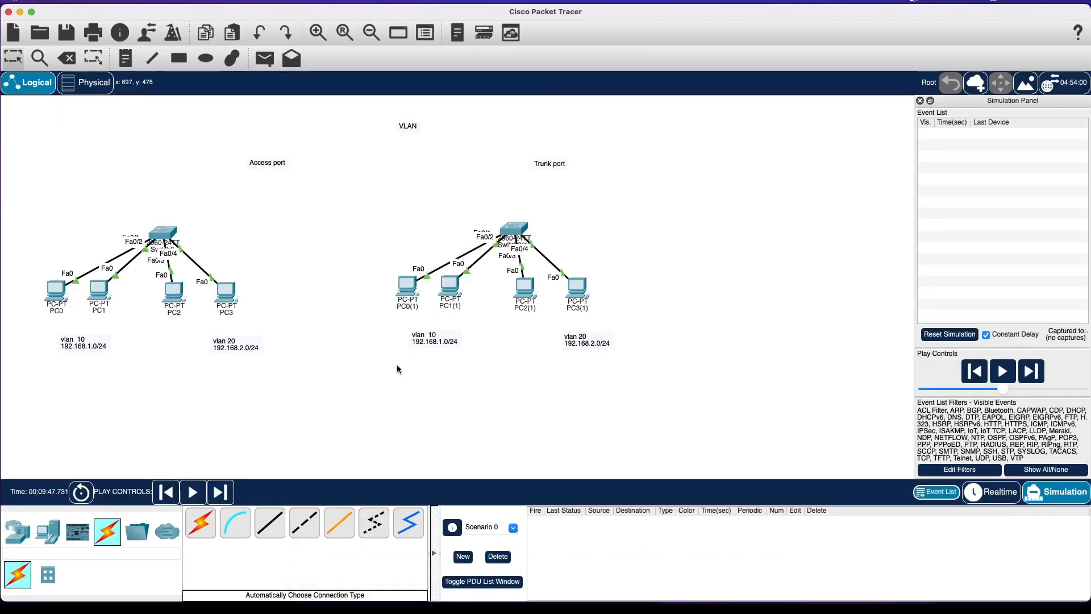
Add a fresh simple PDU from PC0(1) to PC1(1), advance it through Switch0(1) to its destination, and delete it.
left_click(264, 58)
left_click(414, 281)
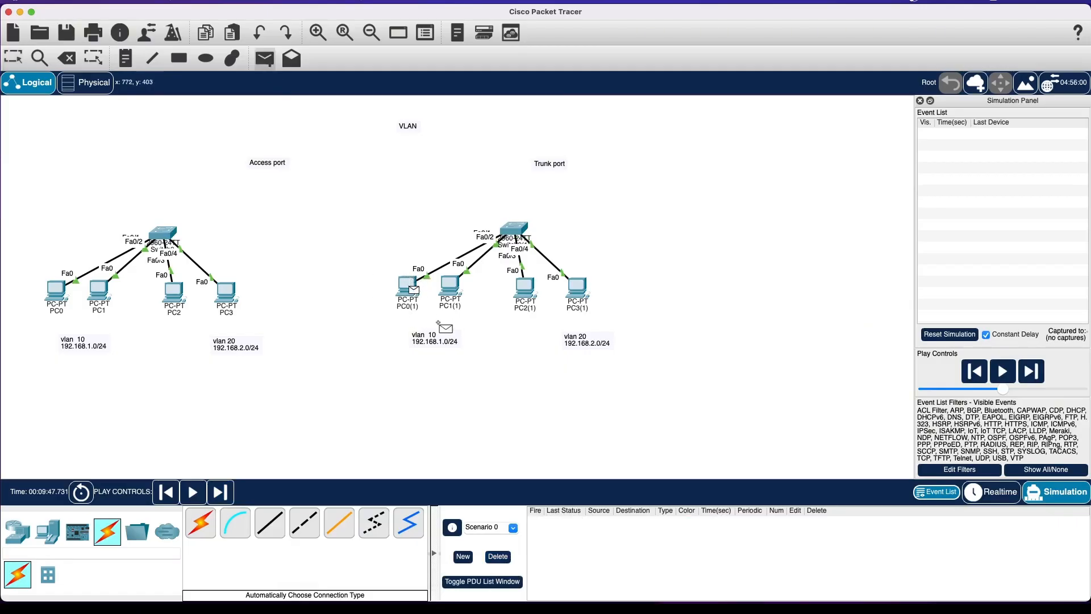
left_click(454, 288)
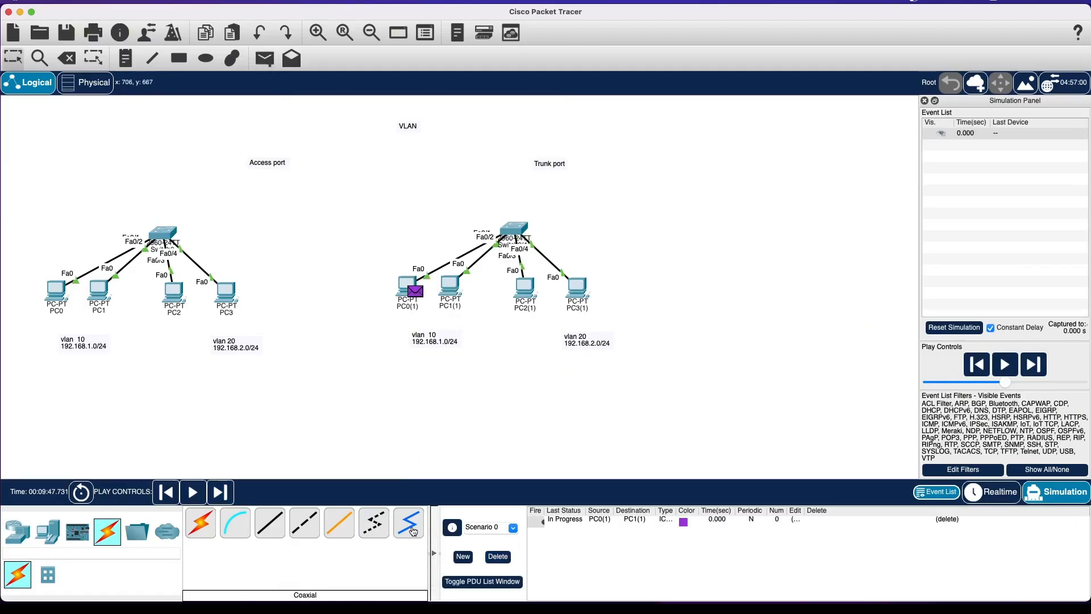
left_click(229, 490)
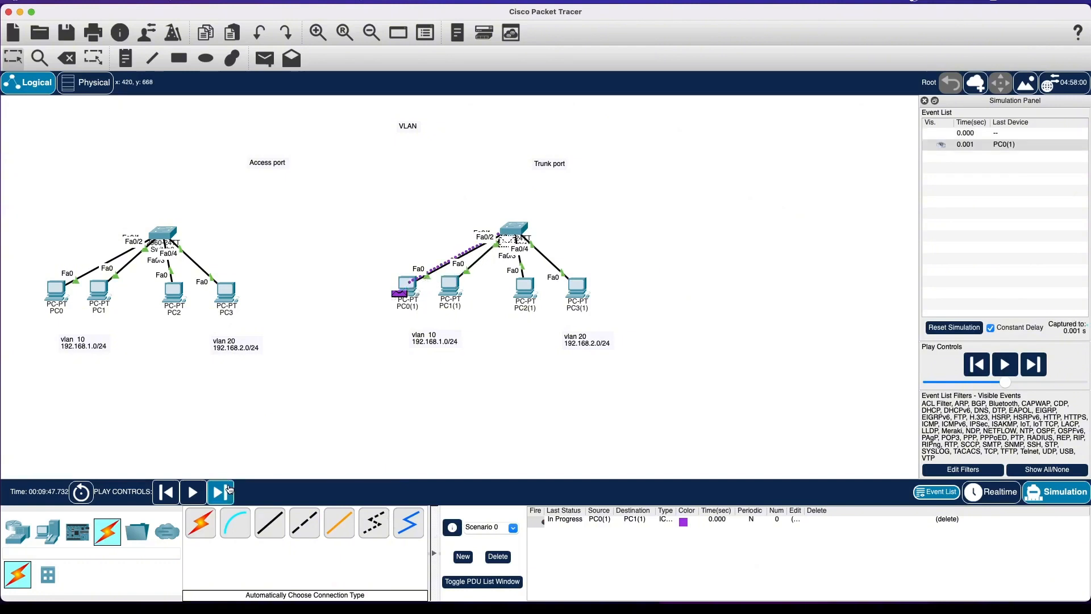
left_click(229, 490)
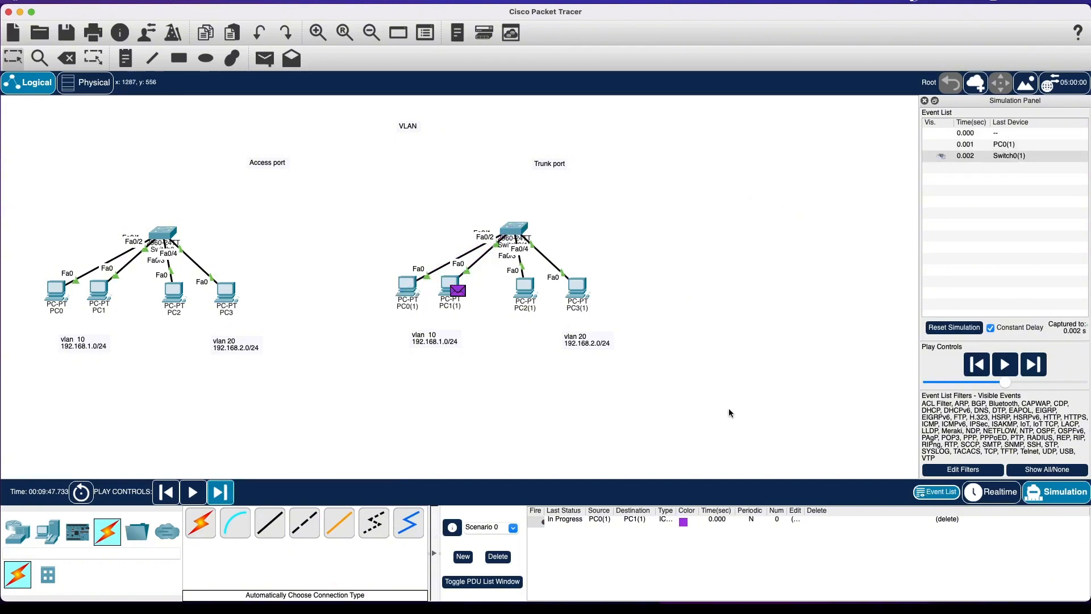
left_click(498, 557)
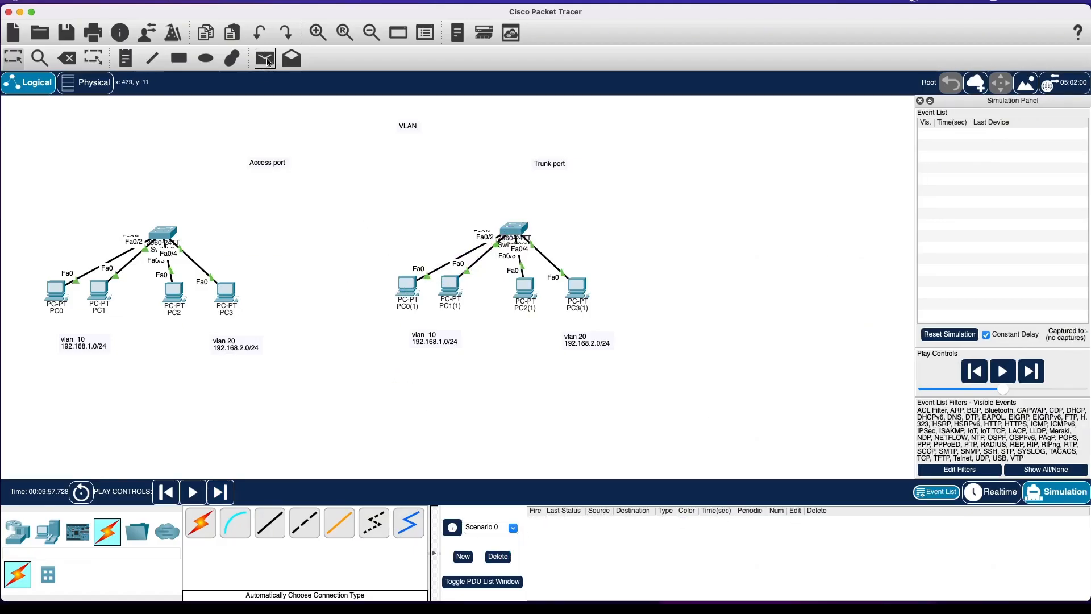
Add a simple PDU from PC2(1) to PC3(1), advance it through Switch0(1), and return to realtime mode.
left_click(269, 59)
left_click(526, 288)
left_click(585, 287)
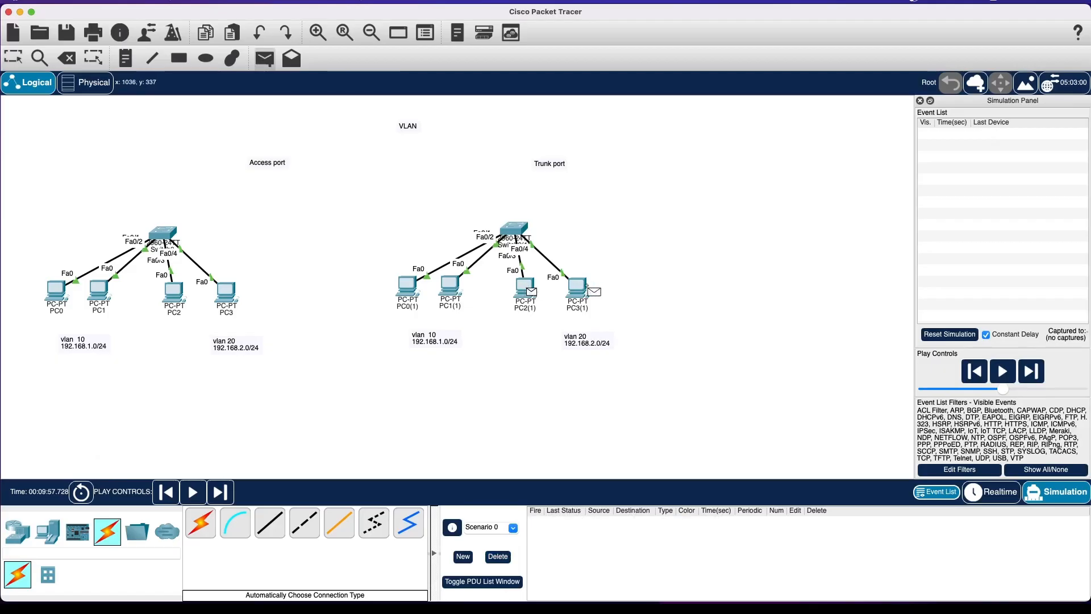
left_click(221, 492)
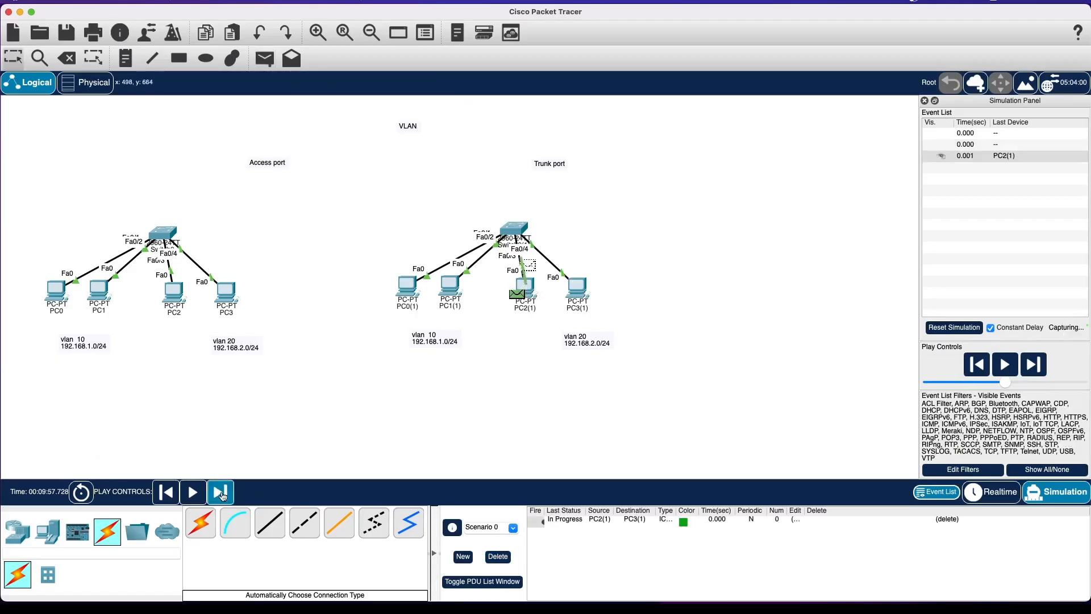
left_click(222, 496)
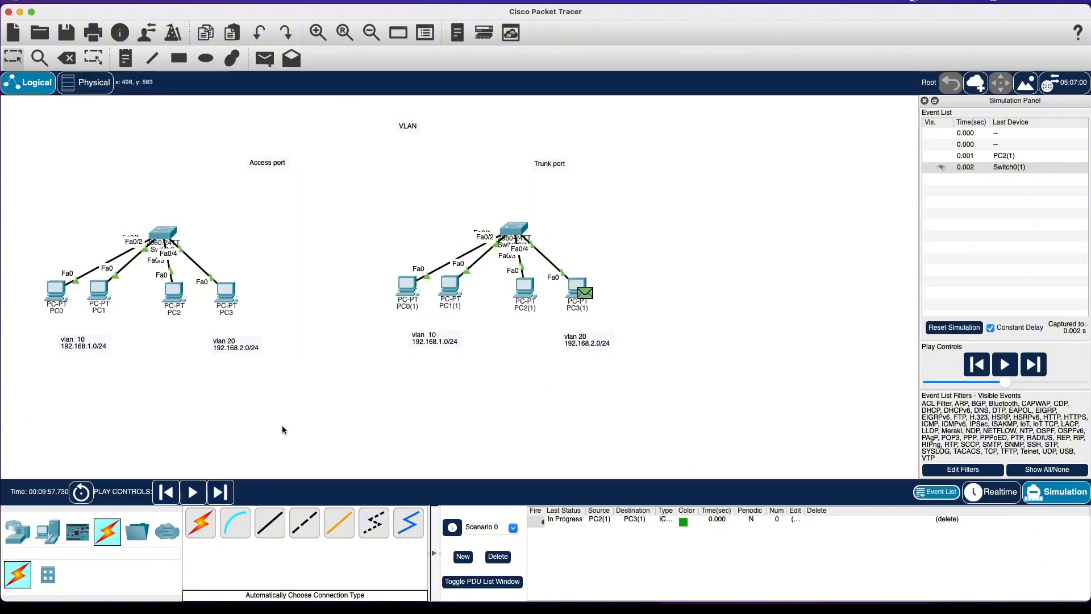
left_click(1000, 495)
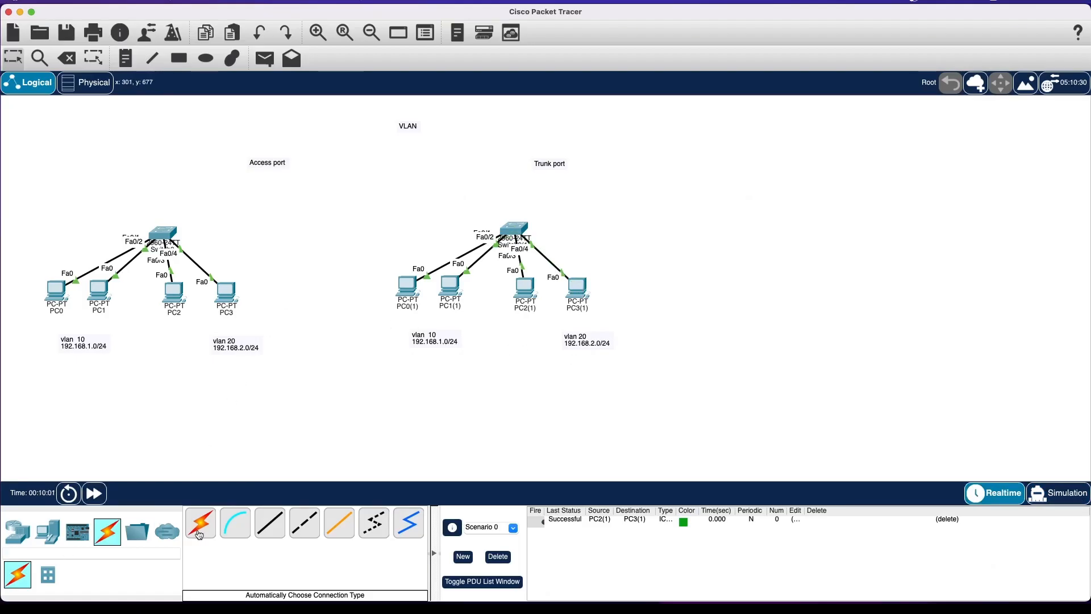
Link Switch0 to Switch0(1) with an automatically chosen cable, fast-forward the network time, and delete the scenario's PDUs.
left_click(201, 509)
left_click(170, 232)
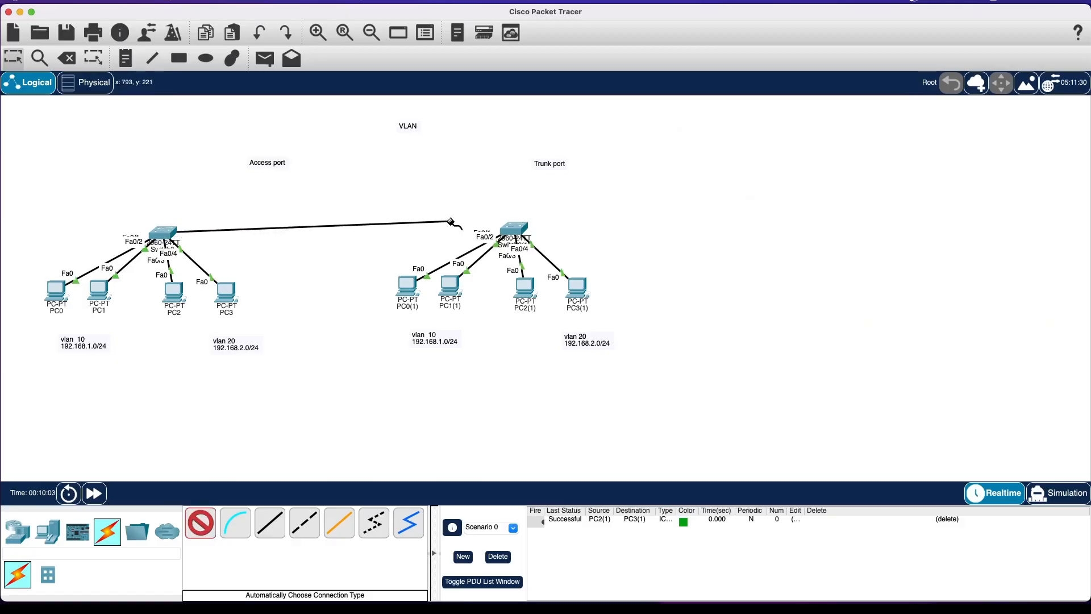
left_click(519, 230)
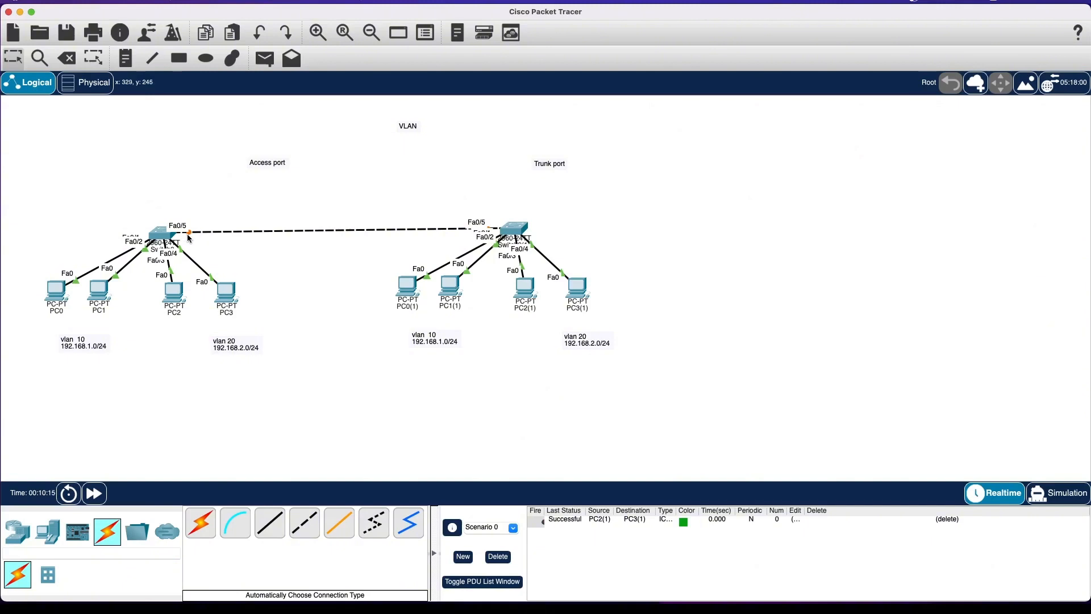
left_click(93, 492)
left_click(497, 556)
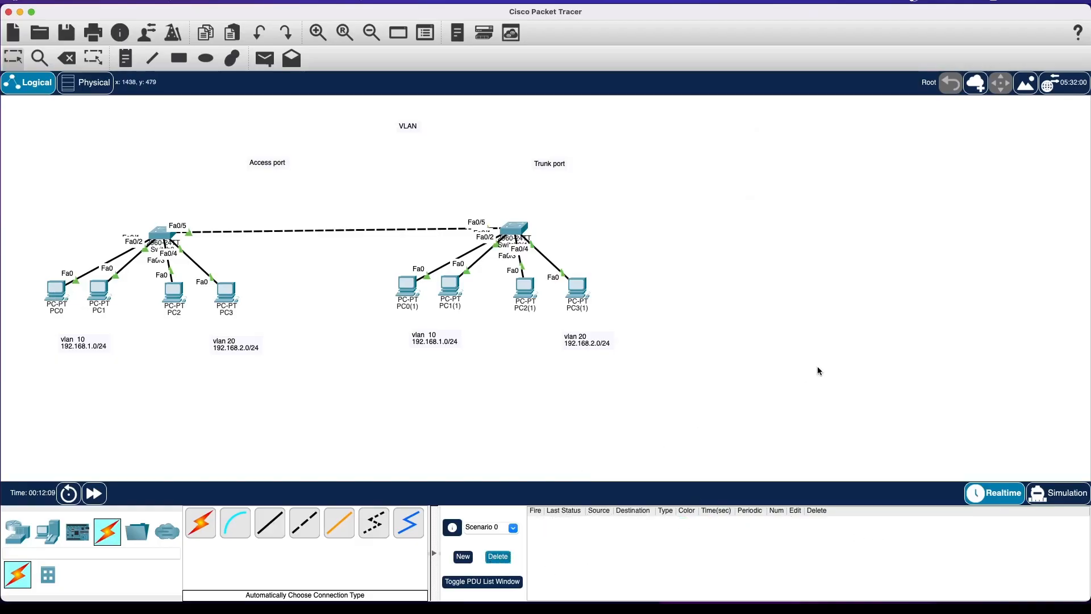
In simulation mode, add a simple PDU from PC0 to PC0(1) across the two switches.
left_click(1056, 495)
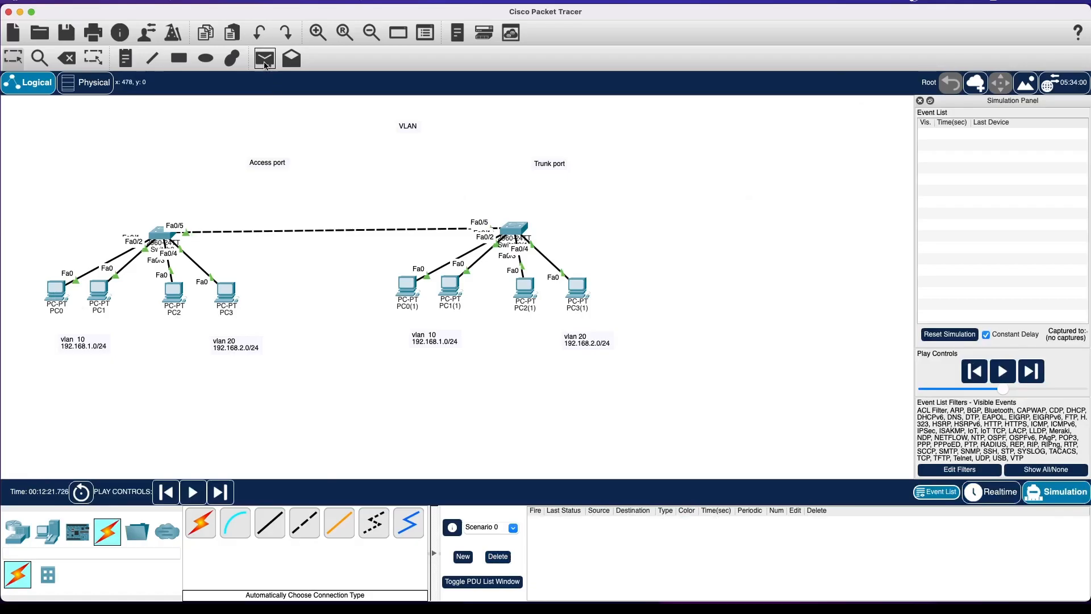
left_click(265, 62)
left_click(56, 291)
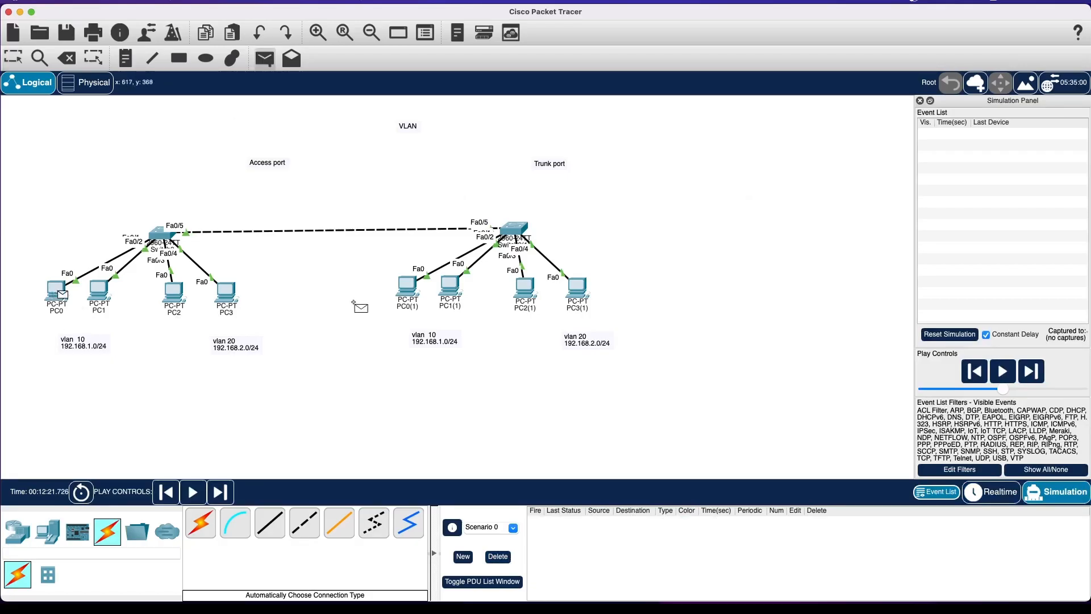
mouse_move(402, 286)
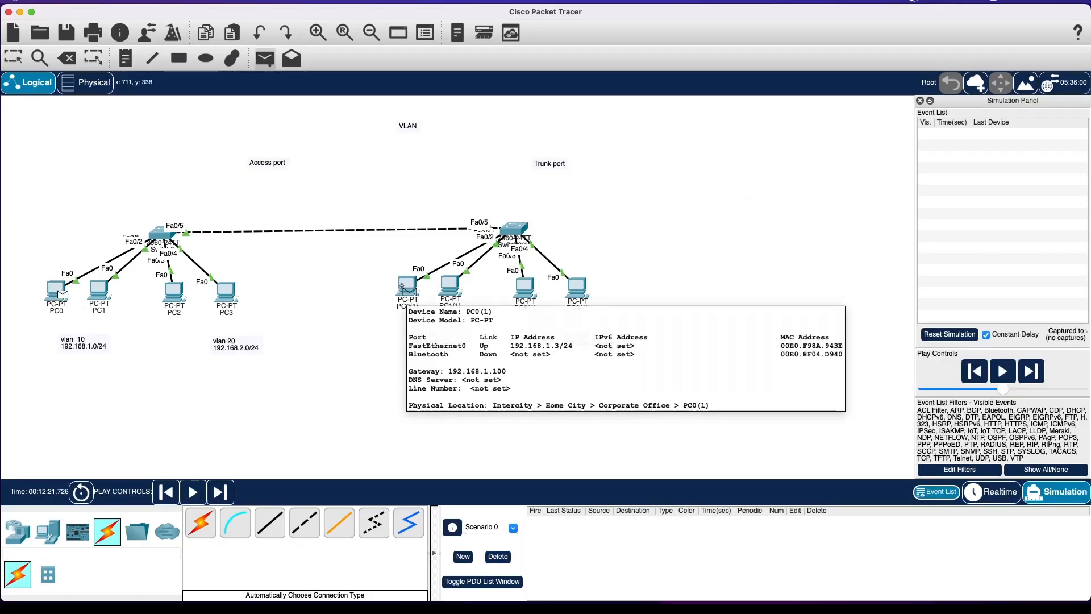
left_click(406, 287)
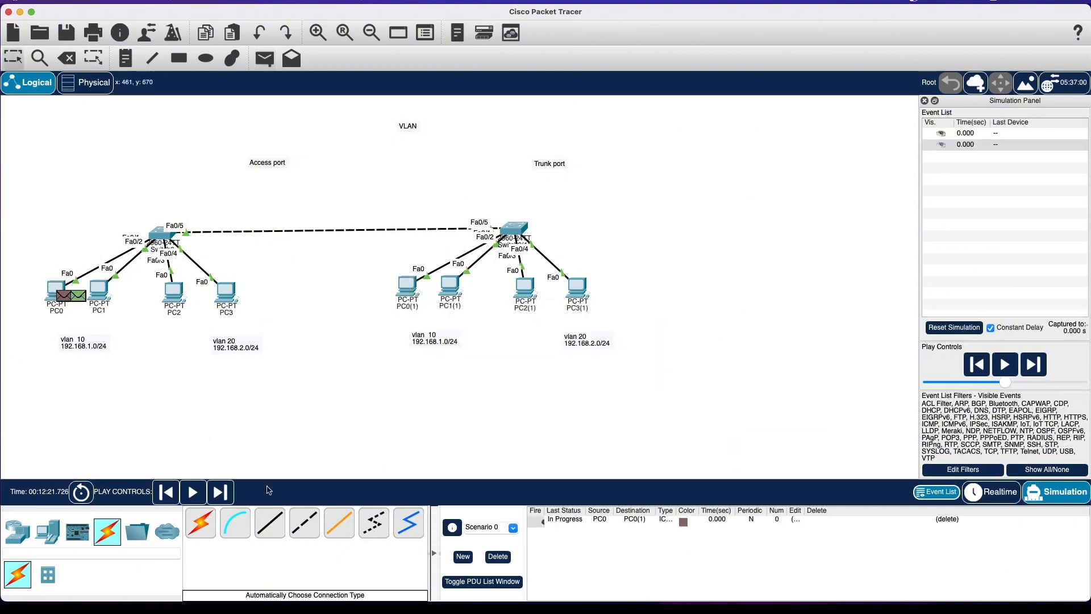
Advance the PDU from PC0 through Switch0 to Switch0(1), delete it, and return to realtime mode.
left_click(223, 494)
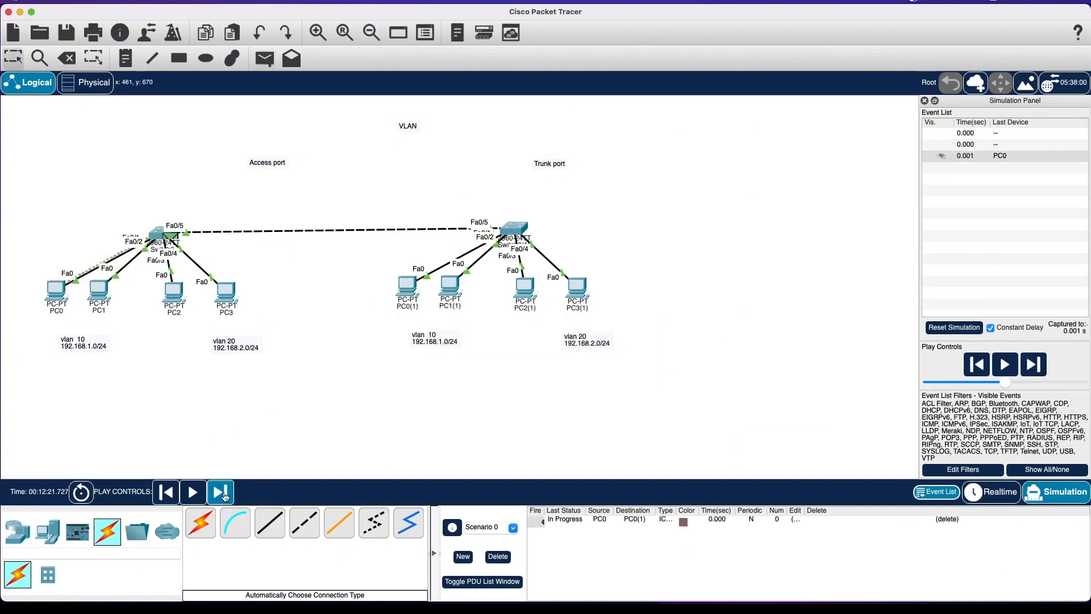
left_click(225, 497)
left_click(225, 497)
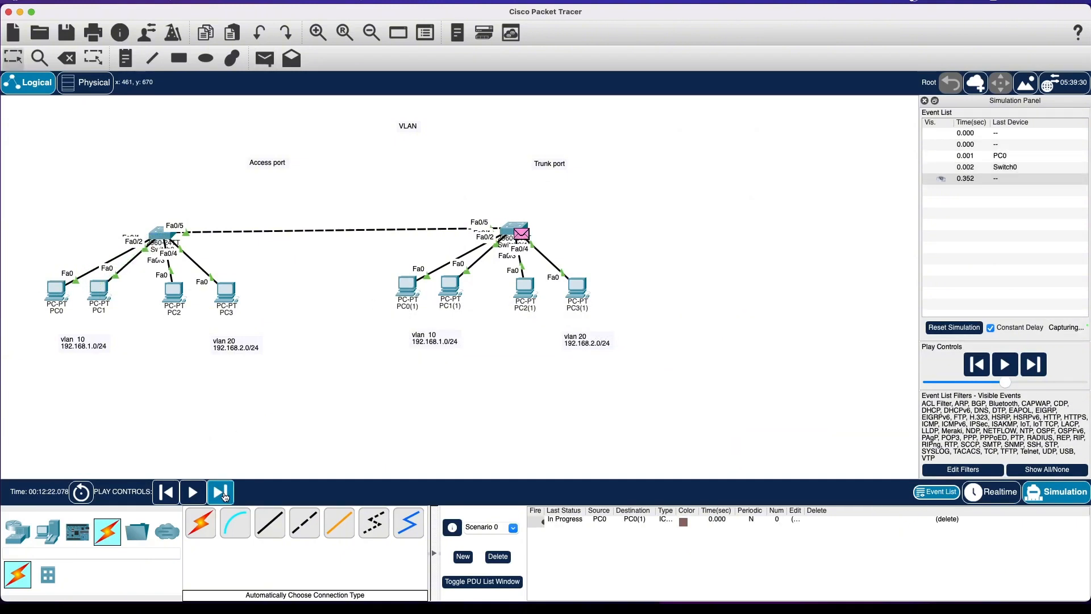
left_click(496, 558)
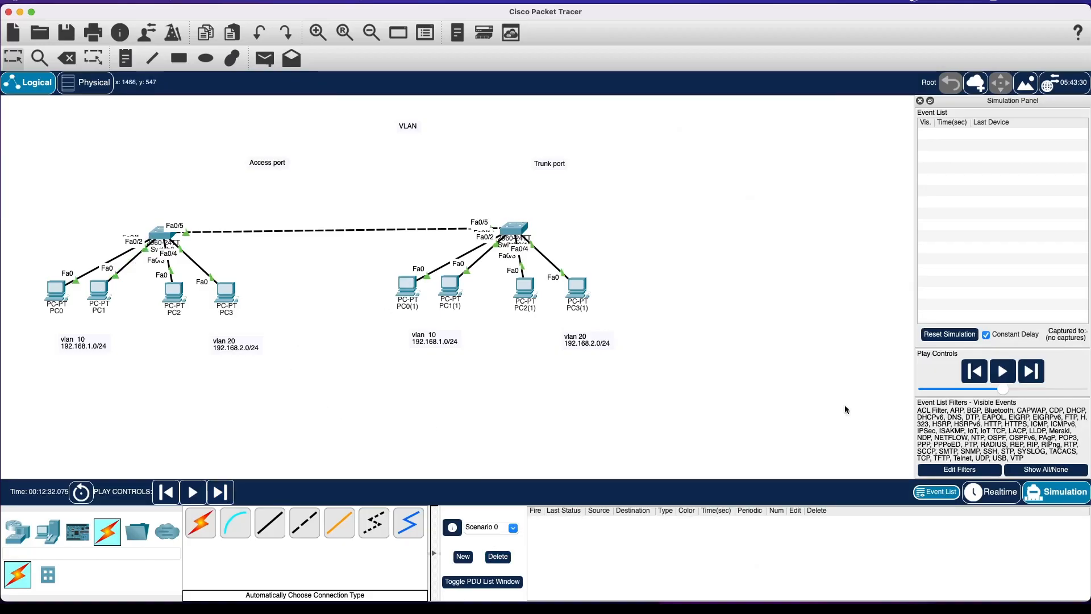
left_click(991, 493)
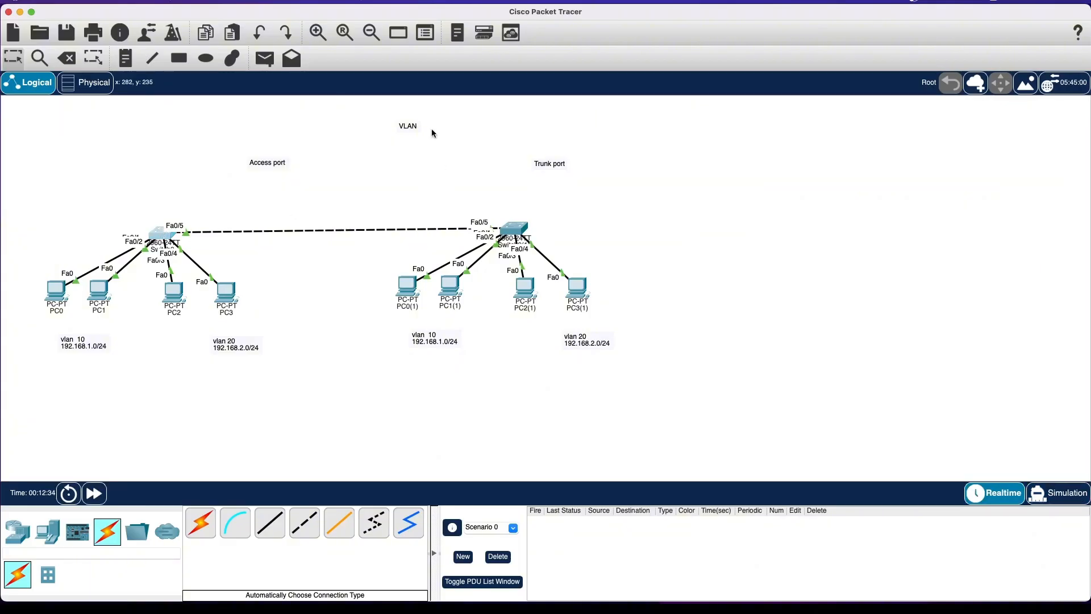
Check Switch0's trunk interfaces with "sh int trunk" in its command line and close its window.
left_click_drag(507, 124, 813, 119)
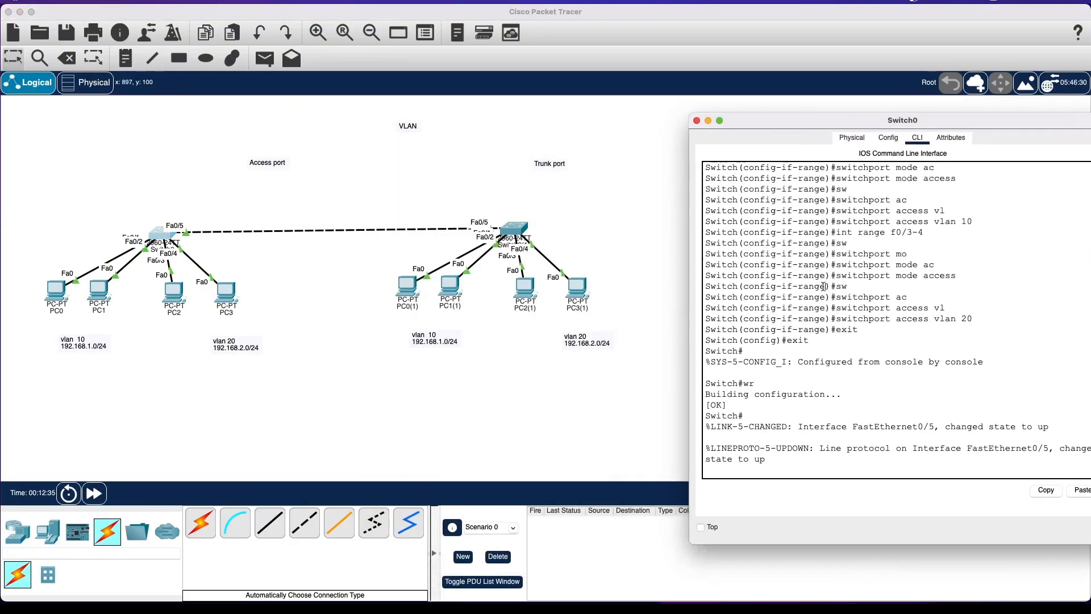
key("Return")
key("Return")
type("sh")
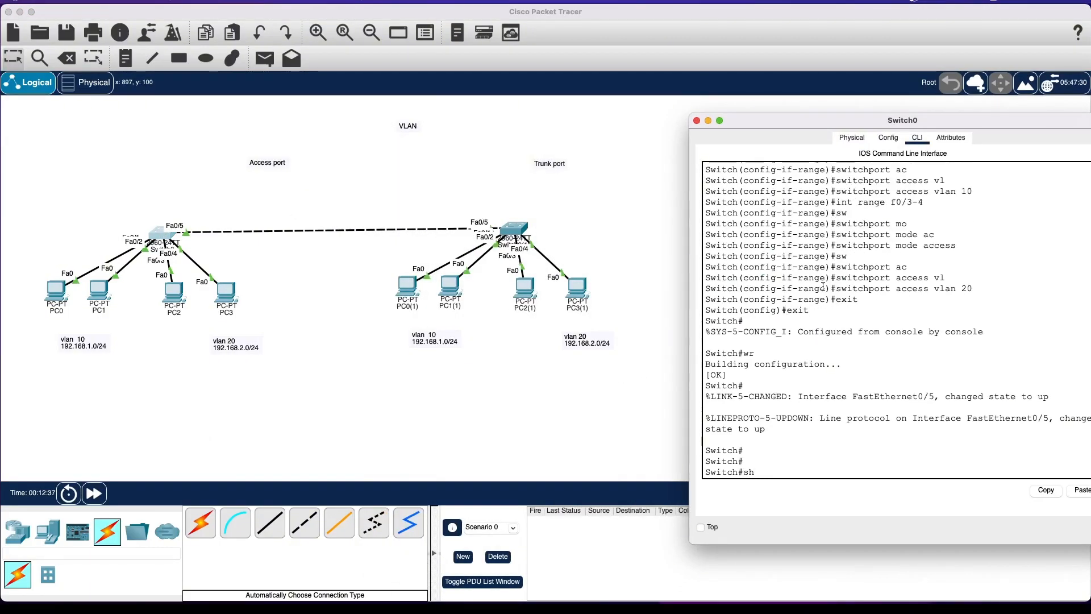
type(" int tr")
key("Tab")
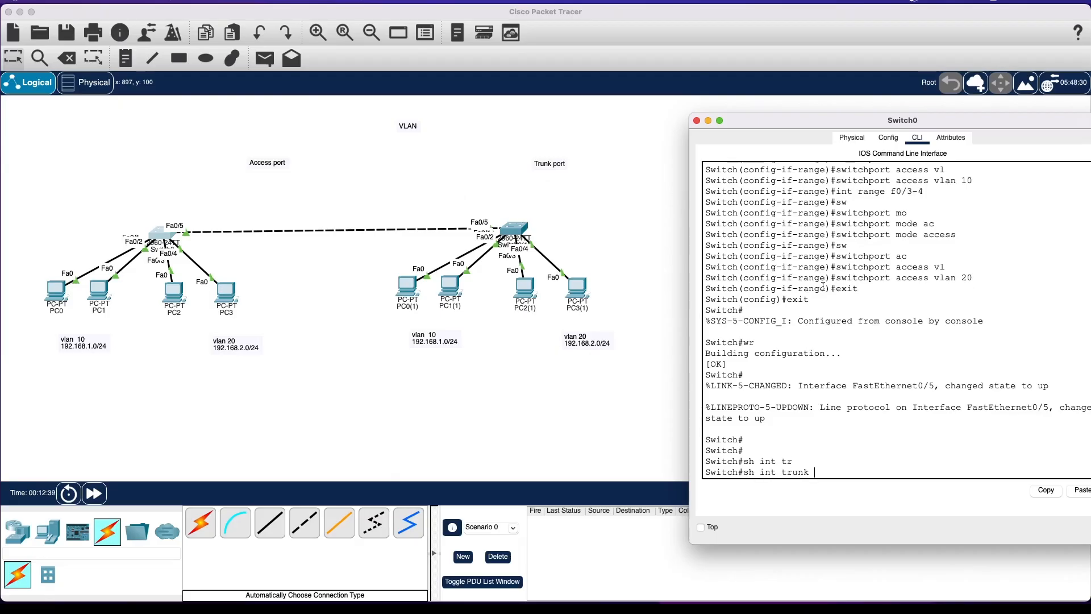
key("Return")
left_click_drag(794, 126, 719, 89)
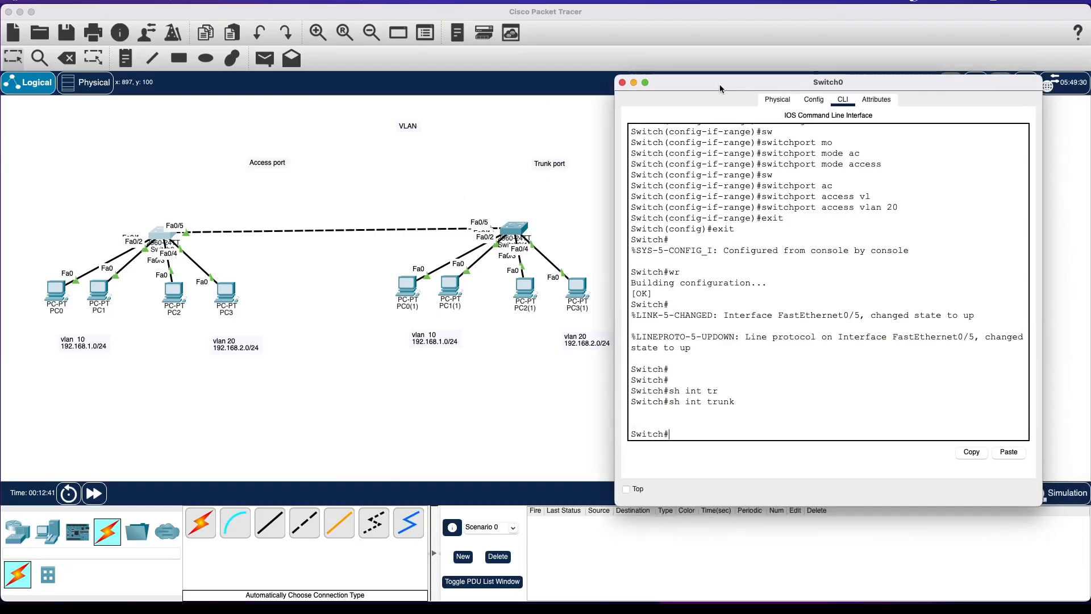
left_click(622, 83)
Open Switch0(1)'s command line and enter privileged mode with "en".
left_click(519, 226)
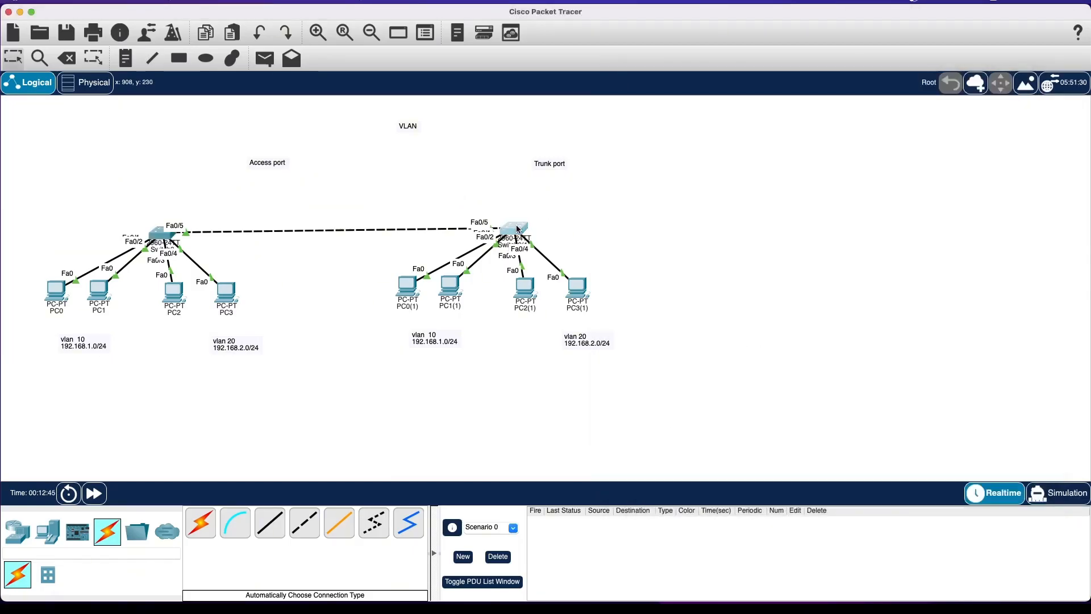
left_click_drag(564, 141, 794, 96)
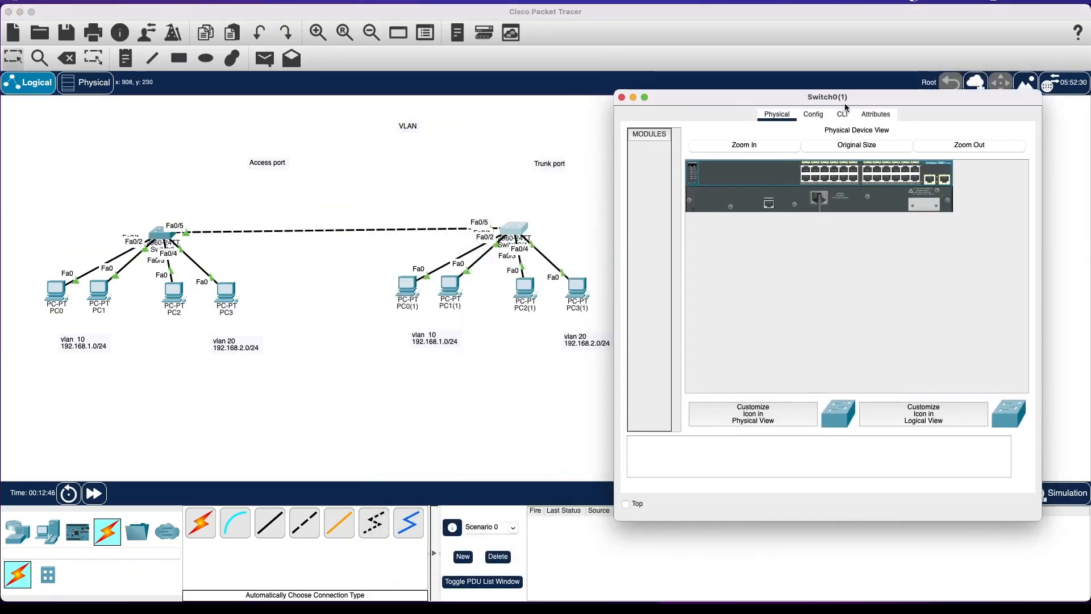
left_click(843, 114)
key("Return")
key("Return")
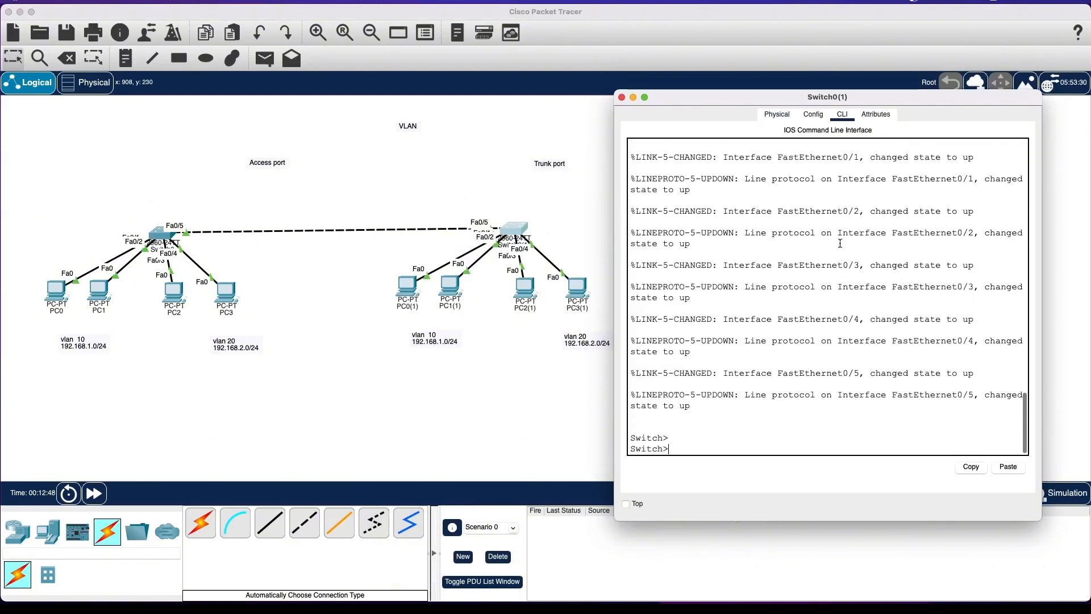
key("Return")
key("Return")
type("en")
key("Return")
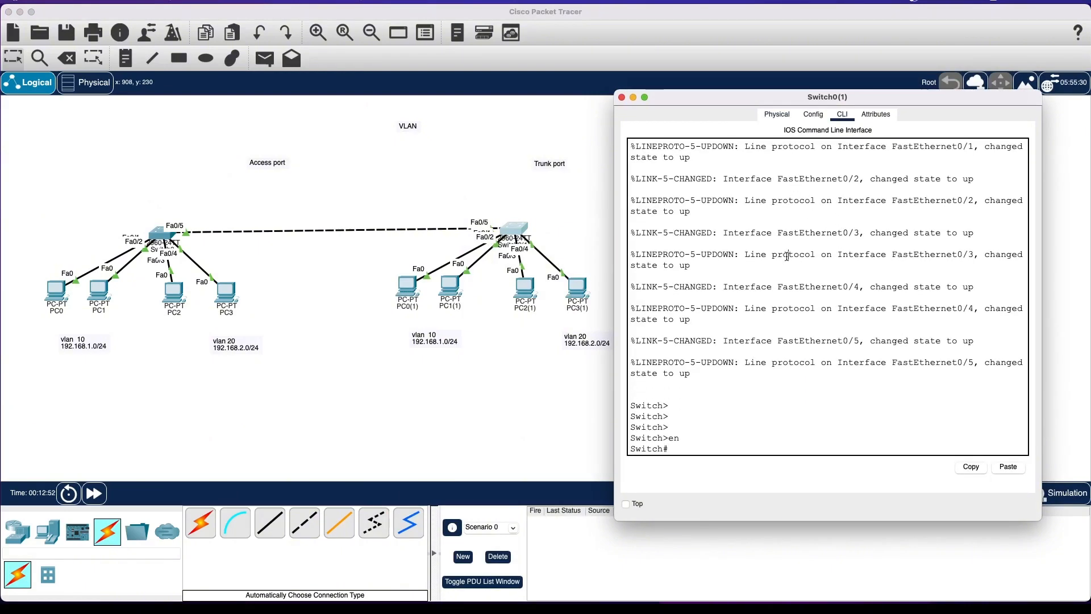
Check Switch0(1)'s trunk interfaces with "sh int trunk" and close its window.
type("sh iint t")
key("BackSpace")
key("BackSpace")
key("BackSpace")
key("BackSpace")
key("BackSpace")
type("r")
key("Tab")
key("Return")
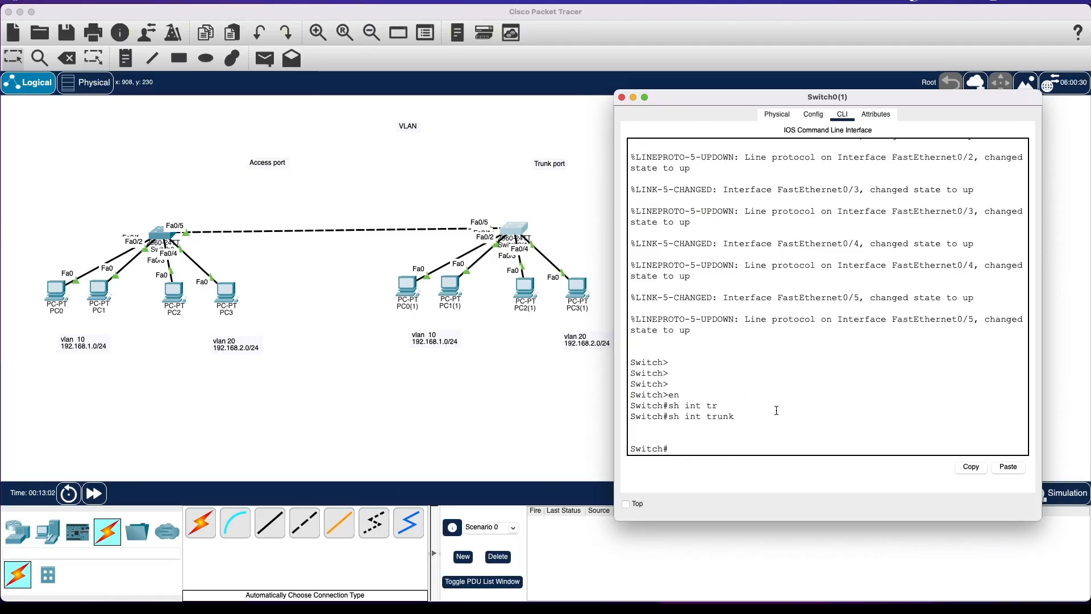
left_click(754, 407)
left_click(621, 97)
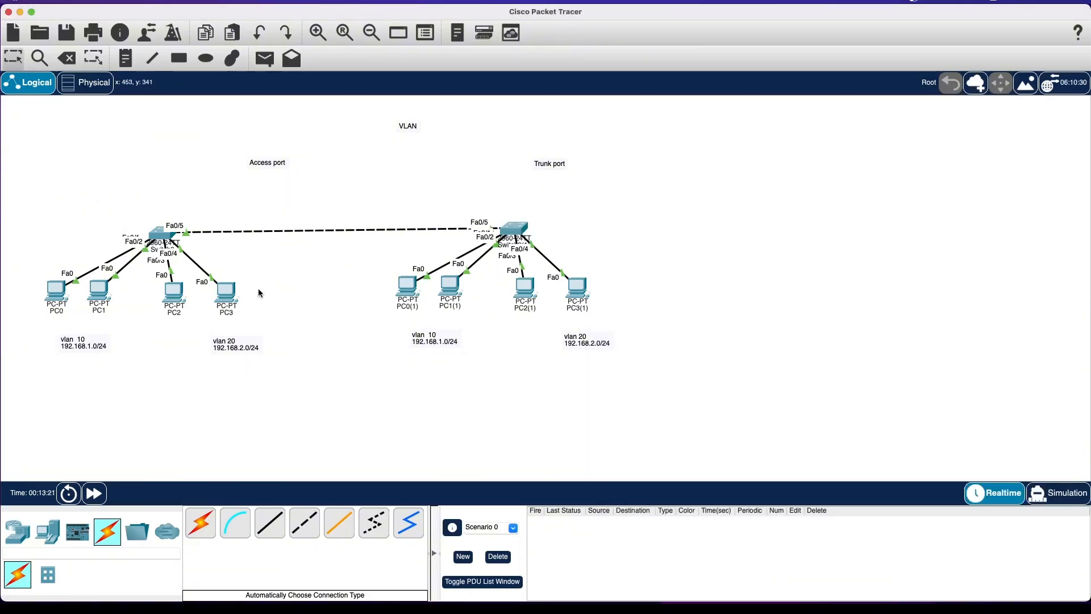
Enter global configuration mode on Switch0 and select interface f0/5.
left_click(162, 235)
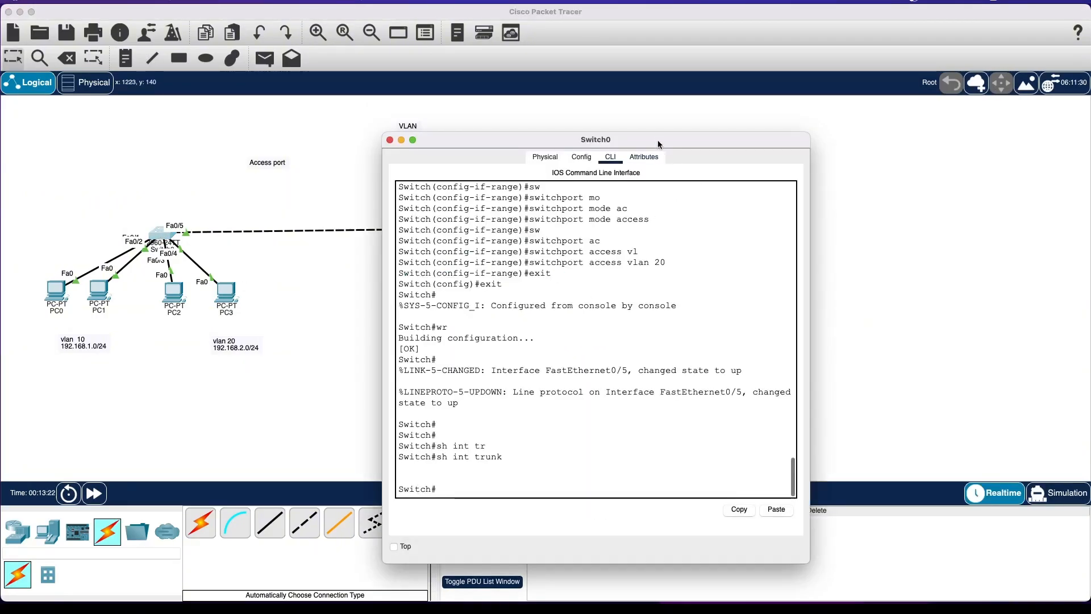
left_click_drag(655, 140, 753, 119)
type("conf t")
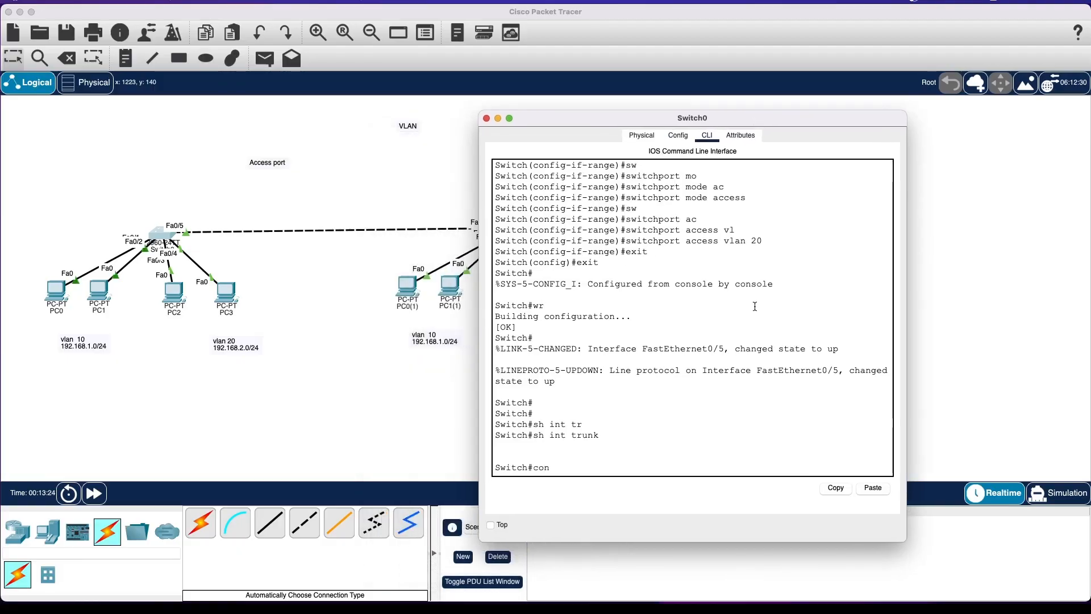
key("Return")
type("int ")
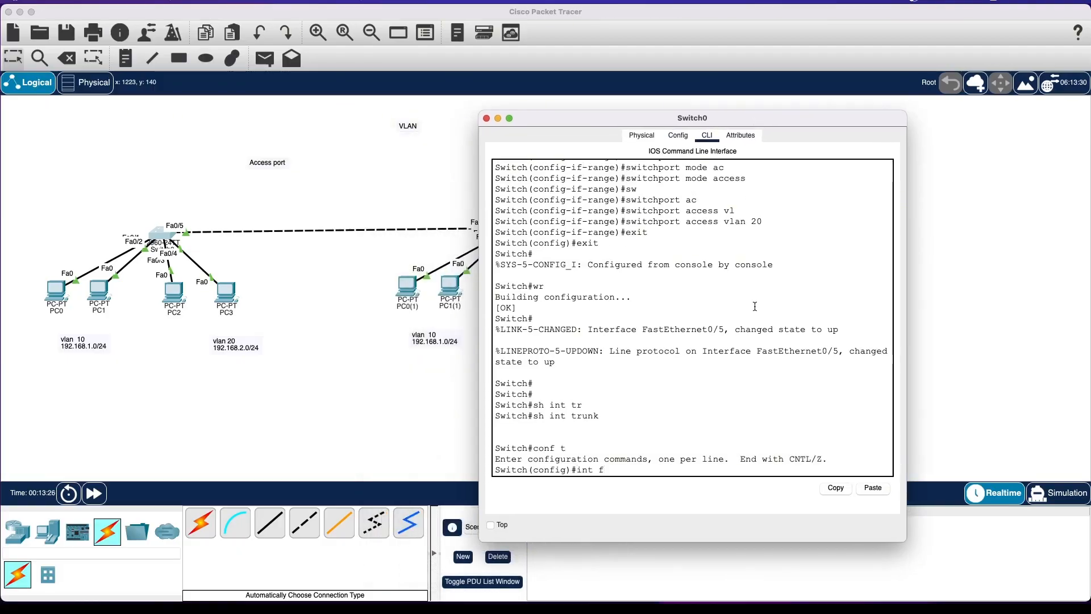
type("f0/5")
key("Return")
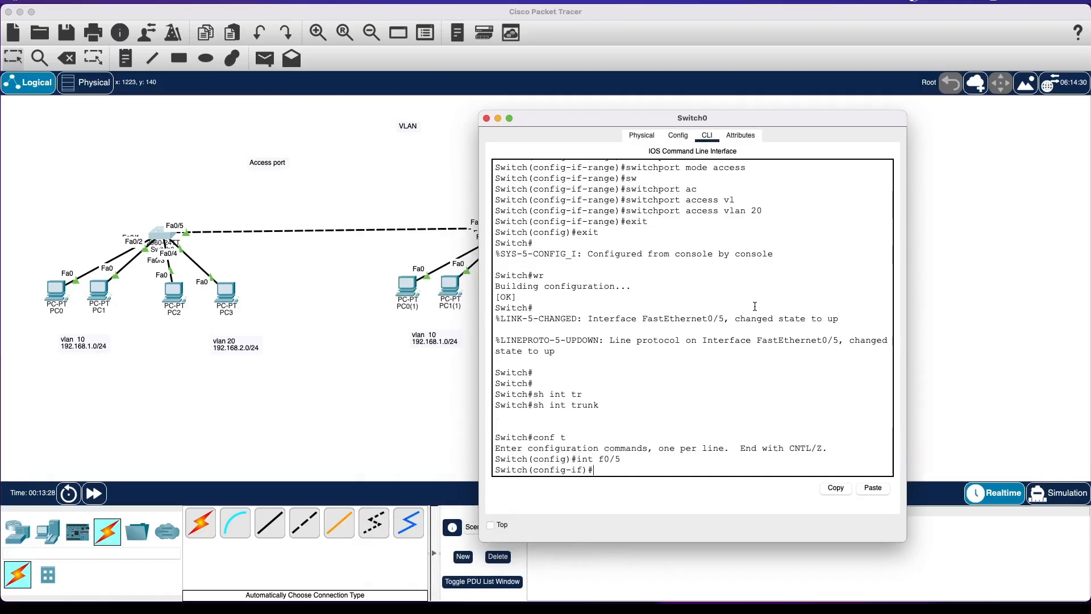
List the available switchport modes and set Switch0's f0/5 interface to "switchport mode trunk".
type("sw")
key("Tab")
type("m")
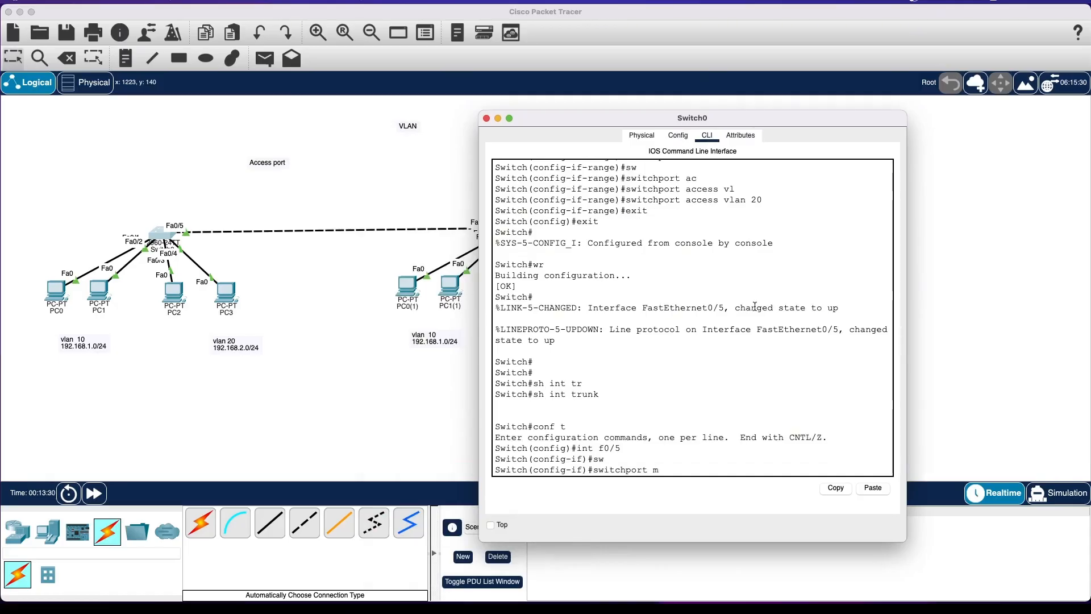
type("o")
key("Tab")
type("?")
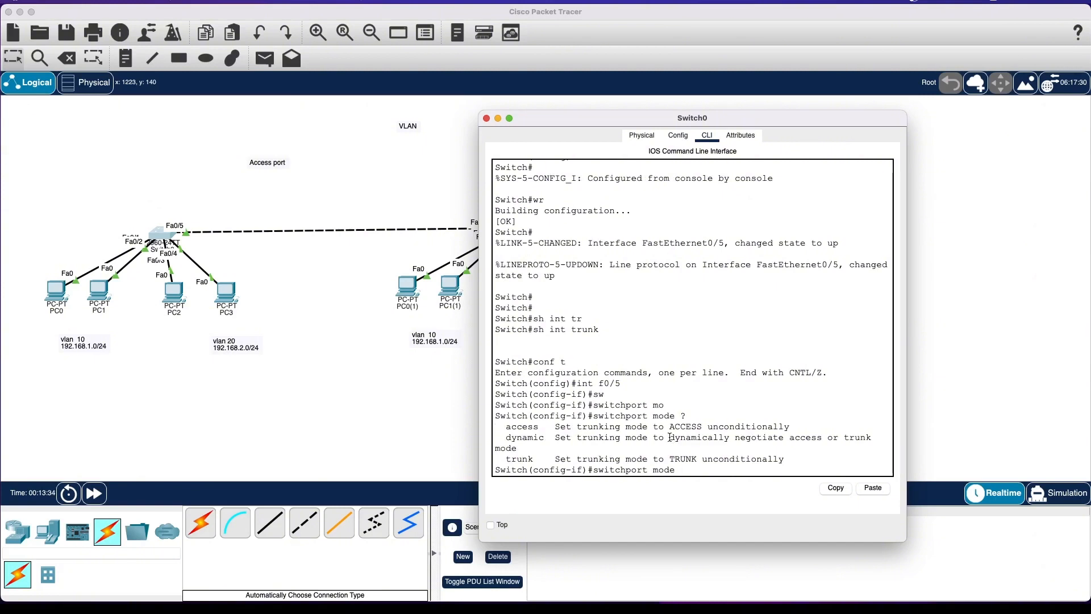
type("tr")
key("Tab")
key("Return")
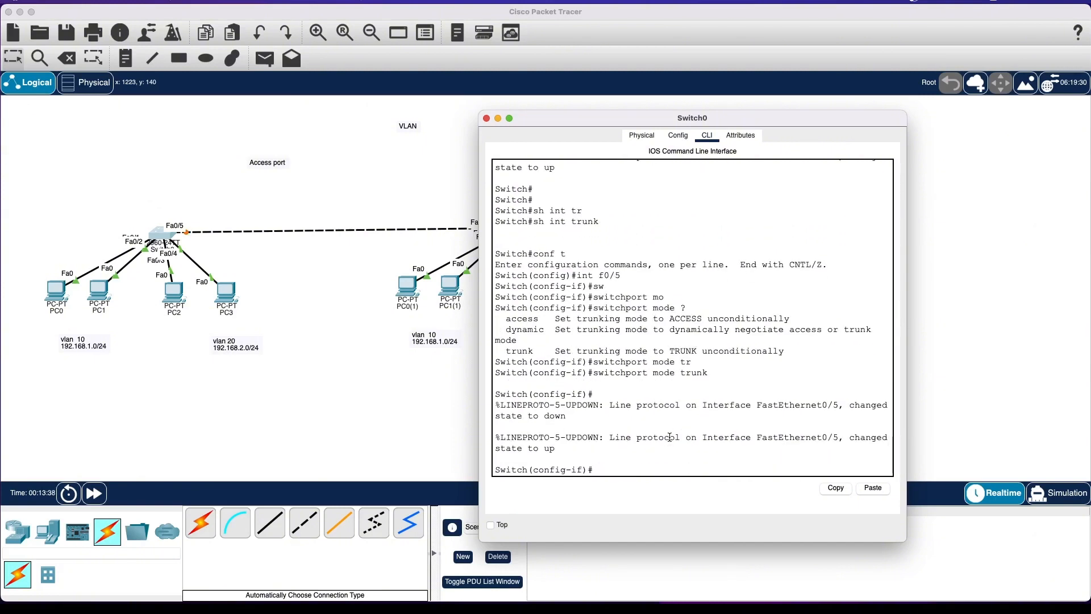
Leave configuration mode on Switch0 with "end" and save the configuration with "wr".
type("end")
key("Return")
key("Return")
type("wr")
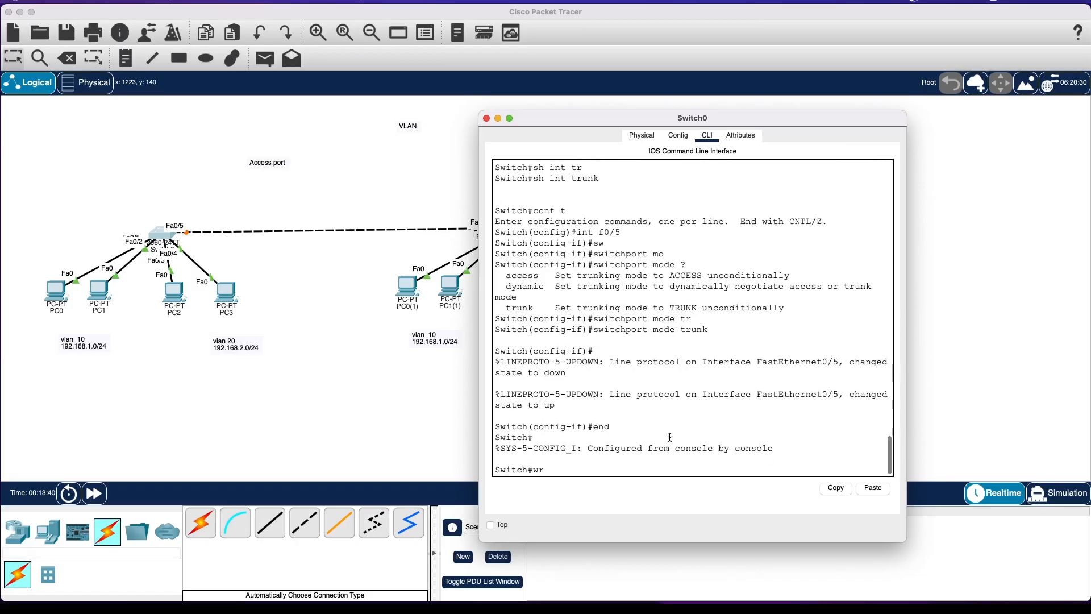
key("Return")
key("Return")
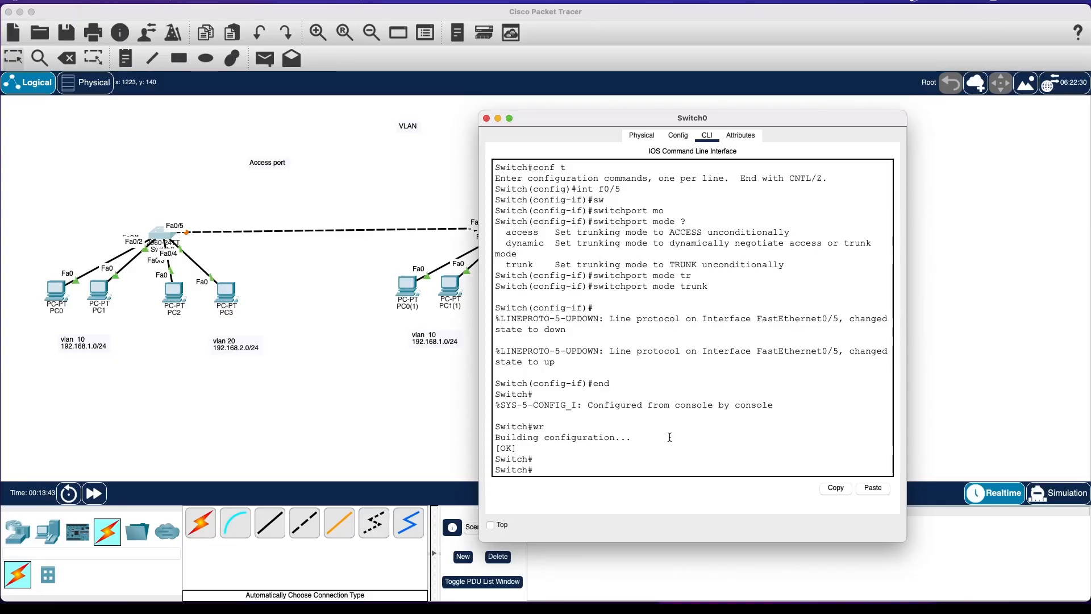
Run "sh int trunk" on Switch0, examine the trunk status of Fa0/5, and close the switch window.
type("sh")
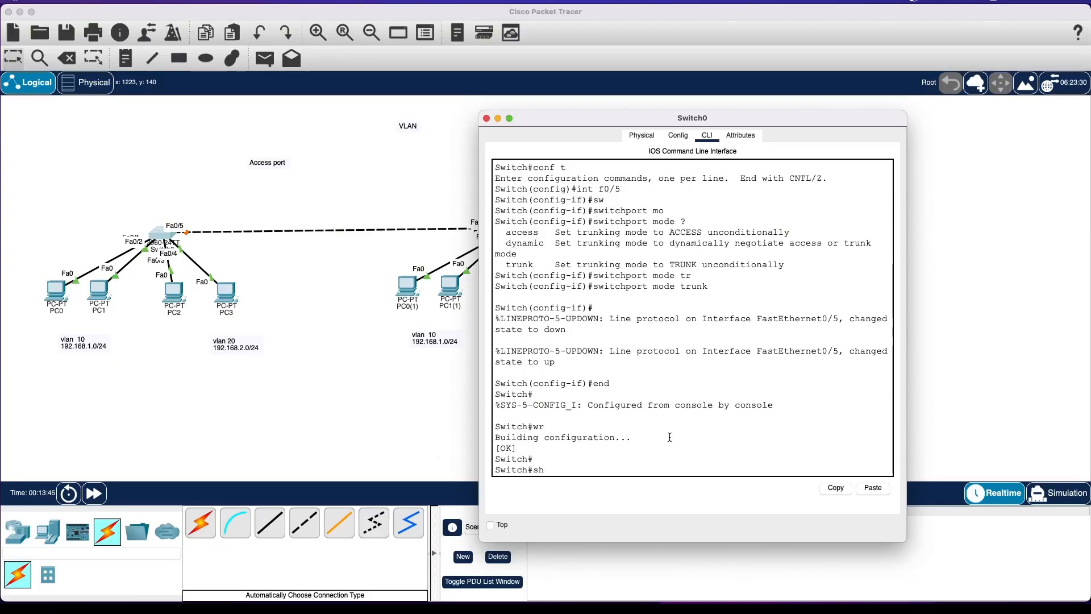
type(" int tr")
key("Tab")
key("Return")
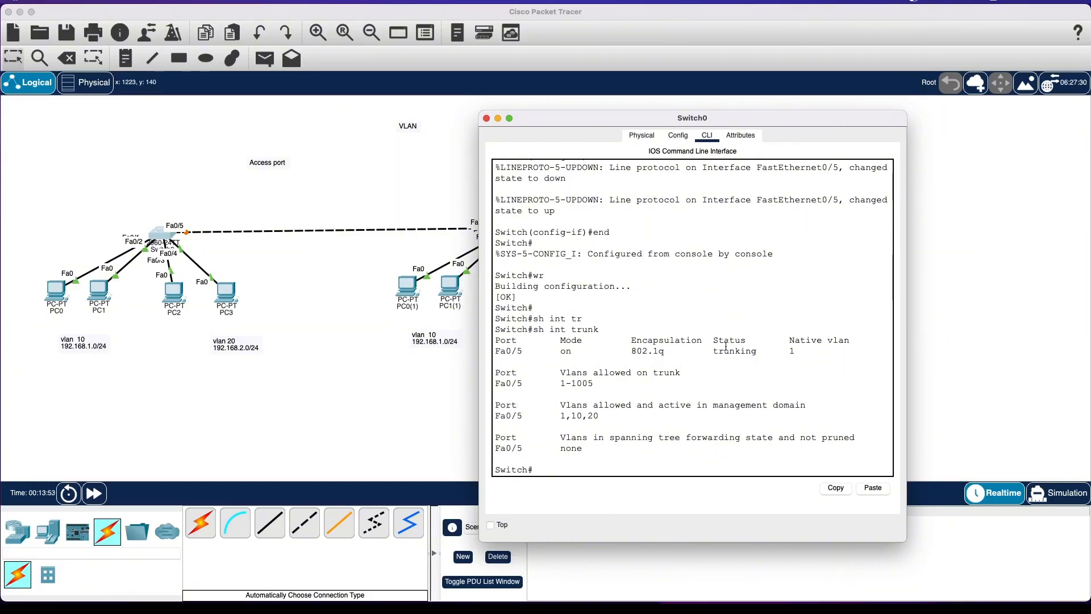
left_click_drag(713, 340, 765, 352)
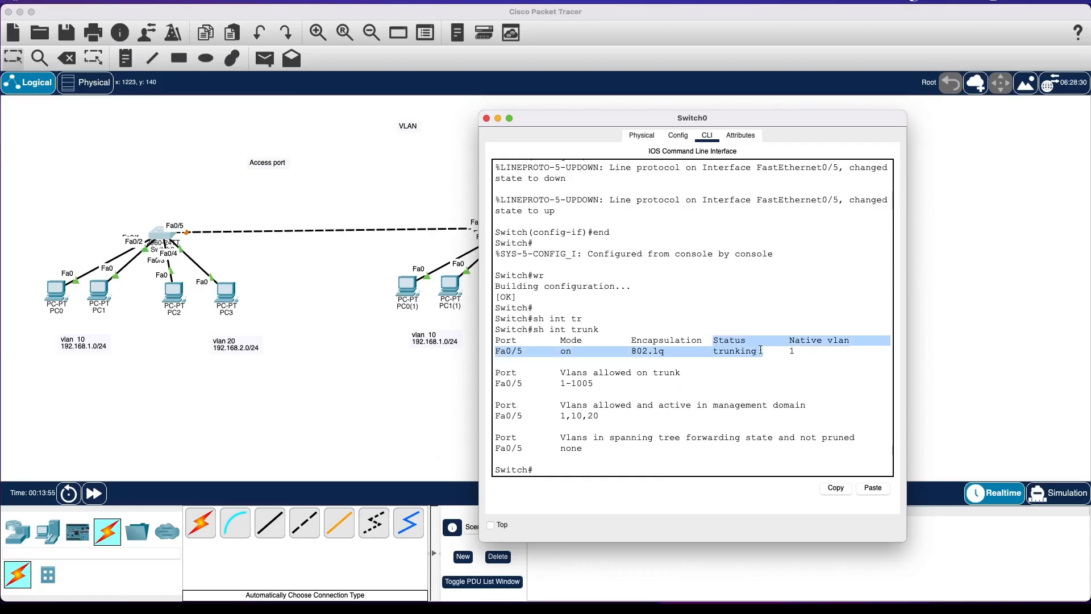
left_click(746, 412)
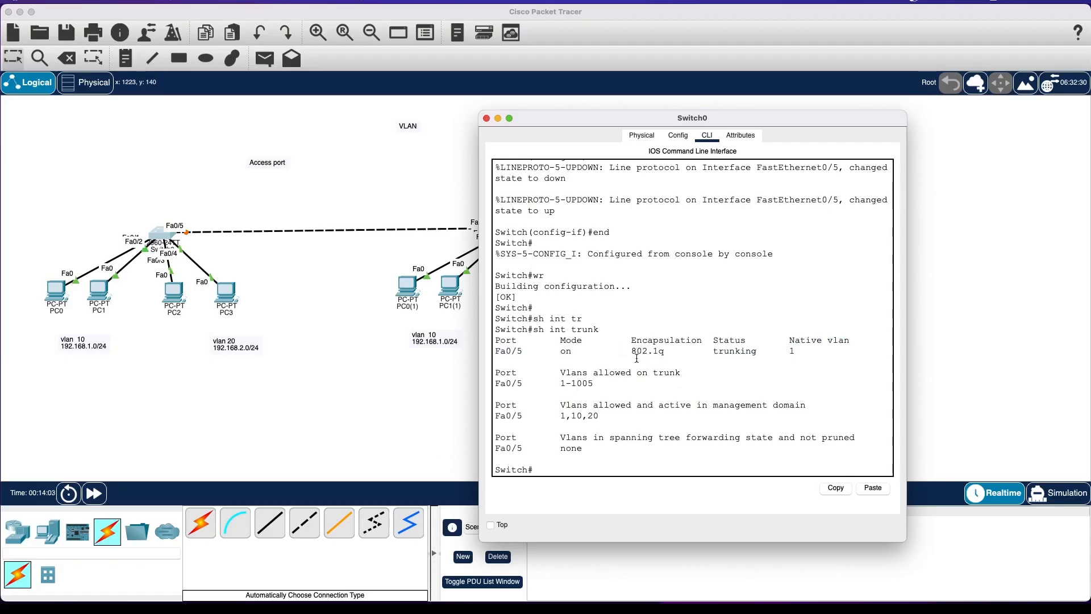
left_click(486, 118)
Open the Switch0(1) CLI, run "sh int trunk", and examine the mode and encapsulation listed for Fa0/5.
left_click(563, 233)
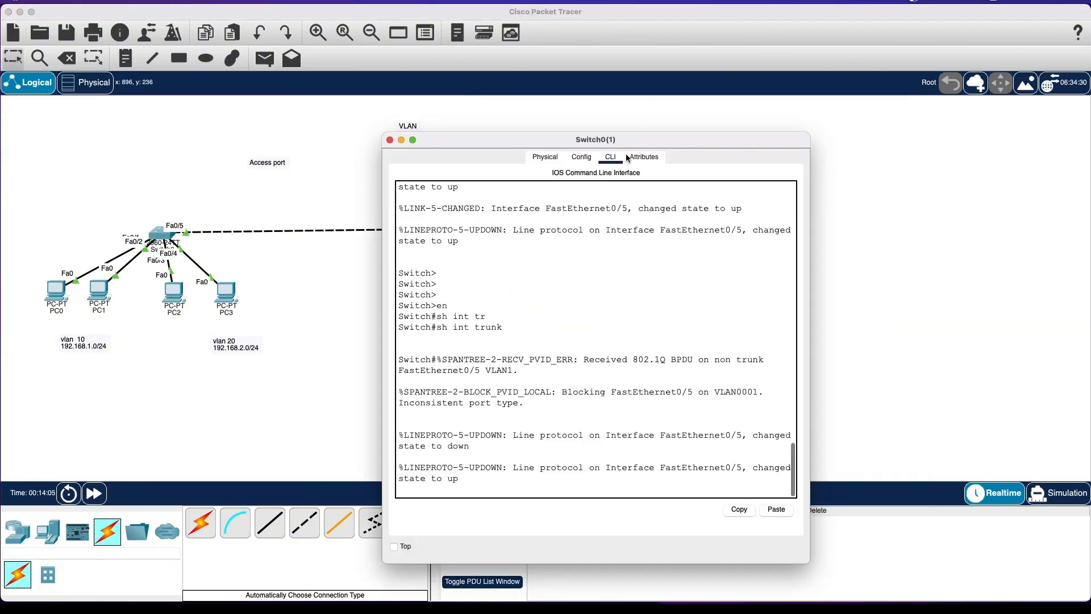
left_click_drag(627, 140, 861, 78)
key("Return")
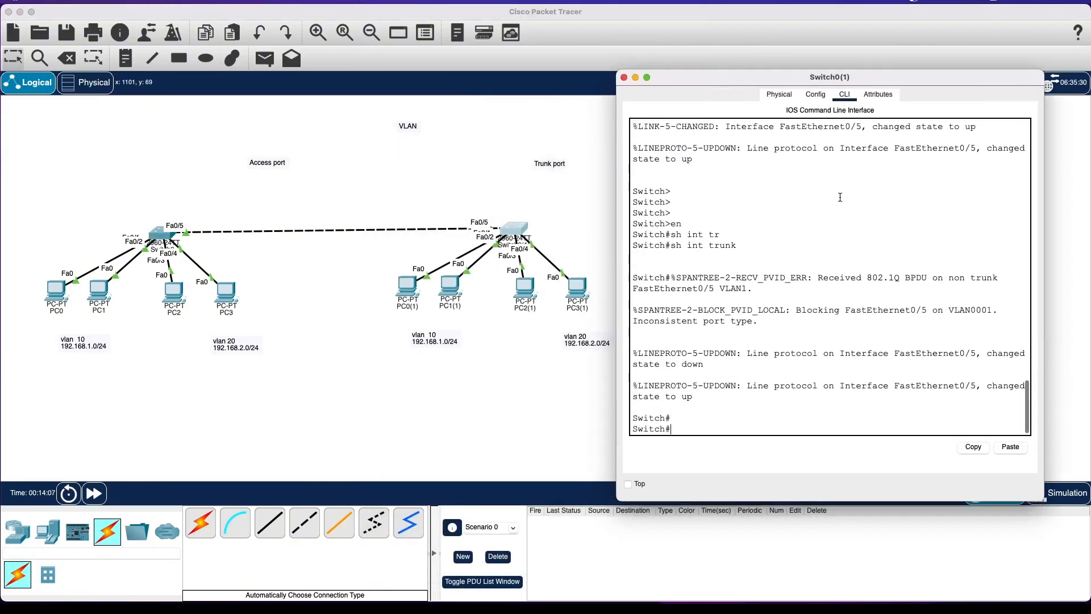
type("sh int tr")
key("Tab")
key("Return")
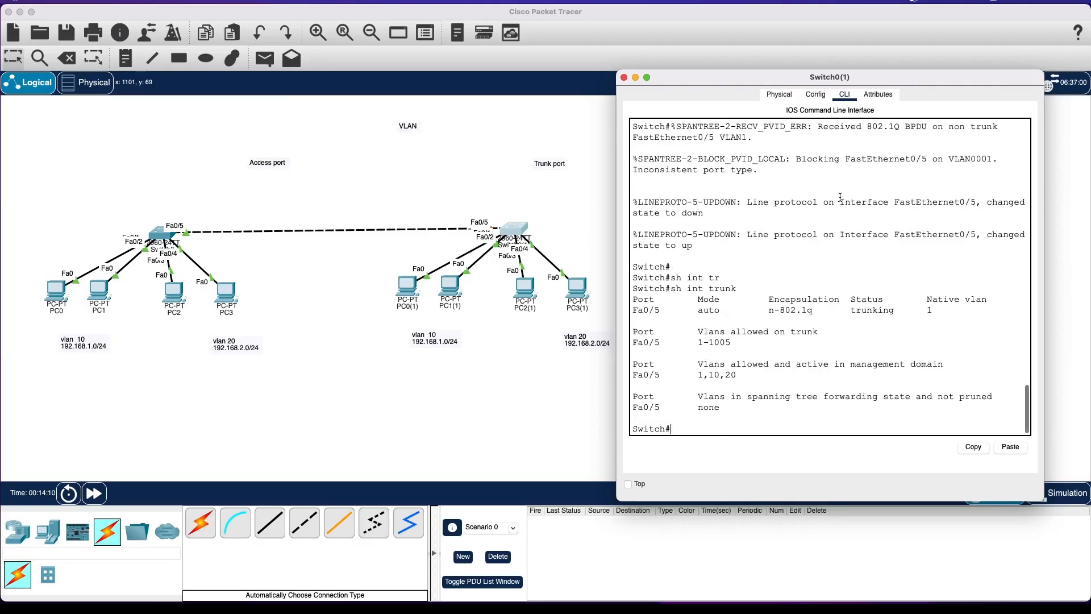
left_click(748, 342)
double_click(708, 310)
left_click_drag(768, 309, 817, 310)
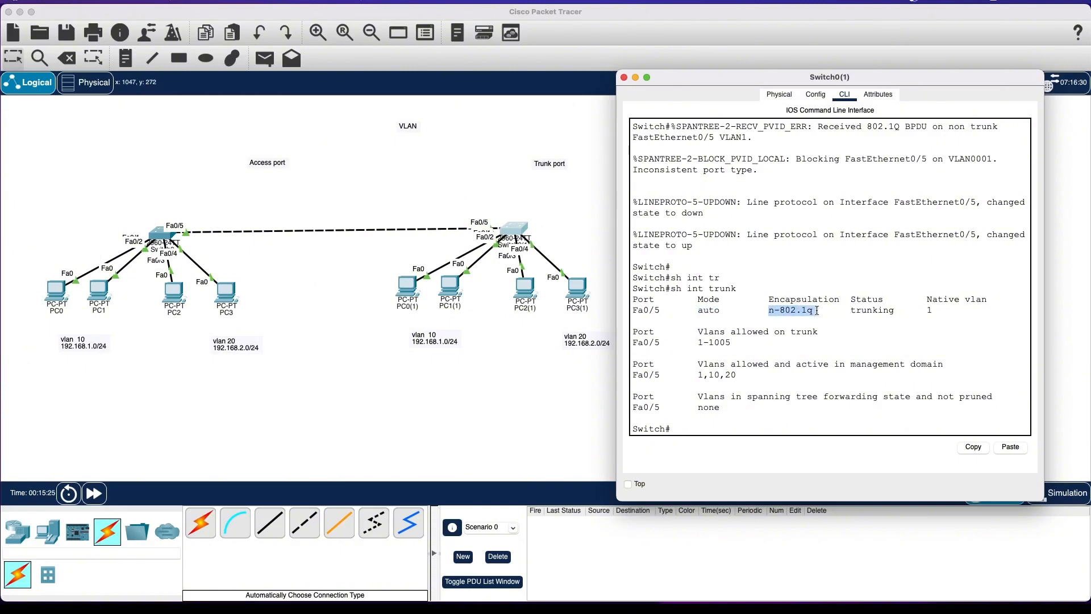
left_click(831, 322)
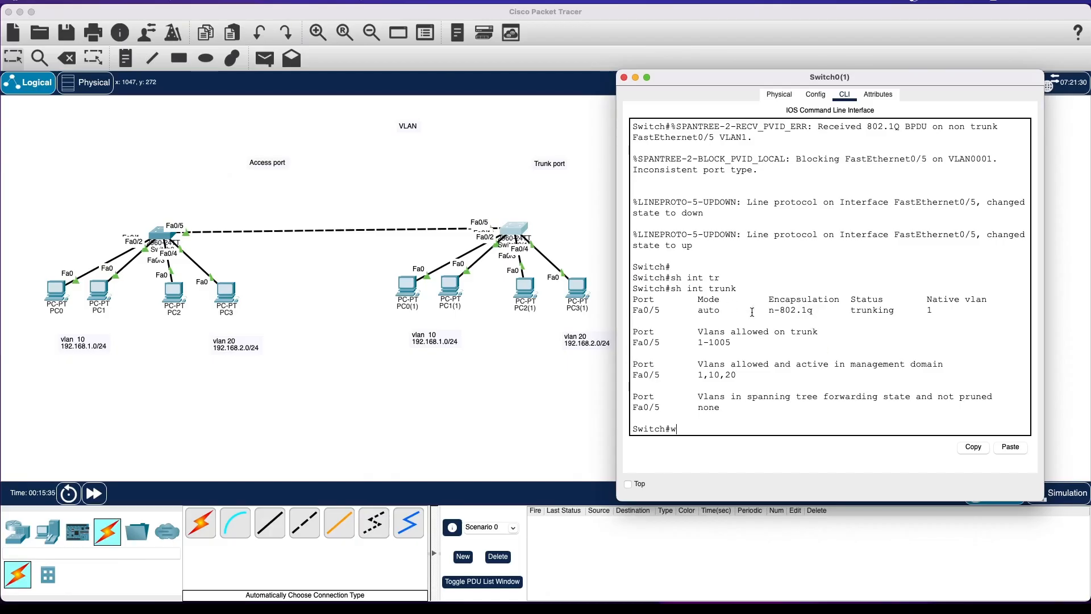
Save the configuration on Switch0(1) with "wr".
type("r")
key("Return")
key("Return")
key("Return")
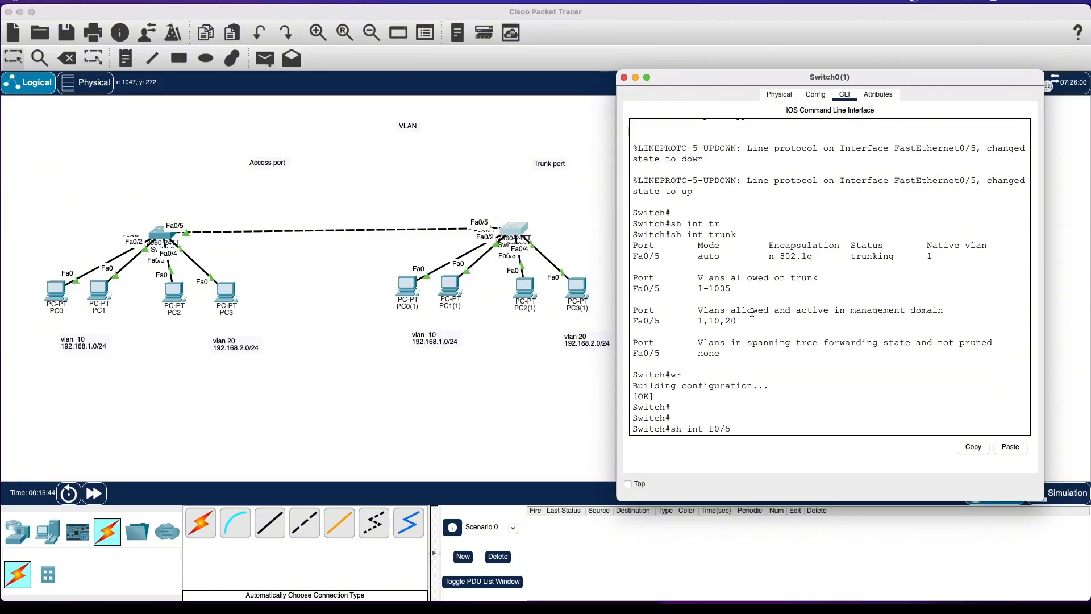
Run "sh int f0/5 switchport" on Switch0(1) and enlarge its window to show more of the output.
type("sh int f0/5 sw")
key("Tab")
key("Return")
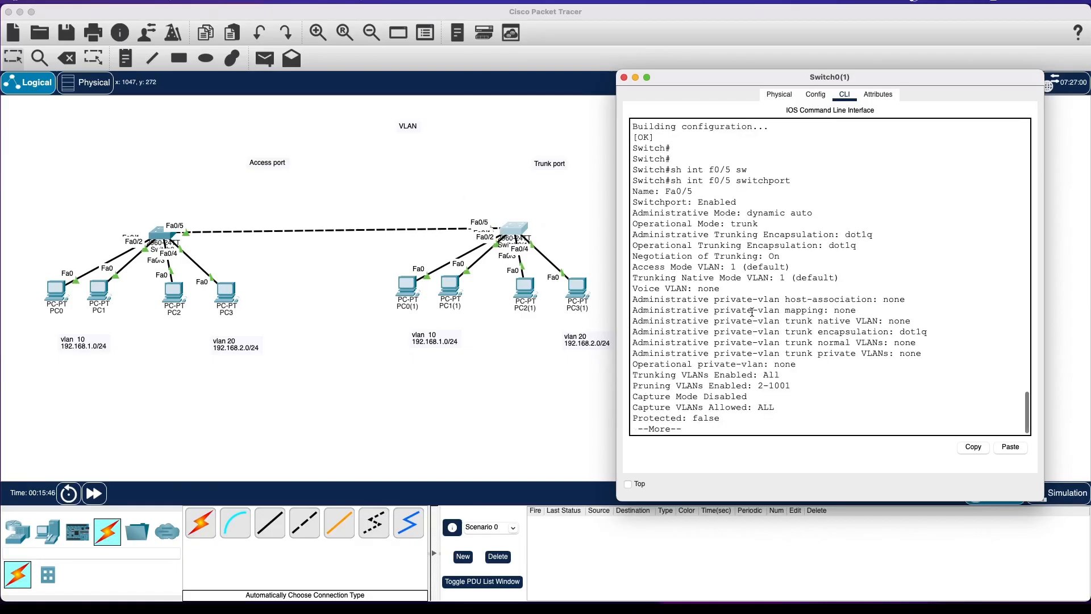
left_click_drag(617, 216, 560, 219)
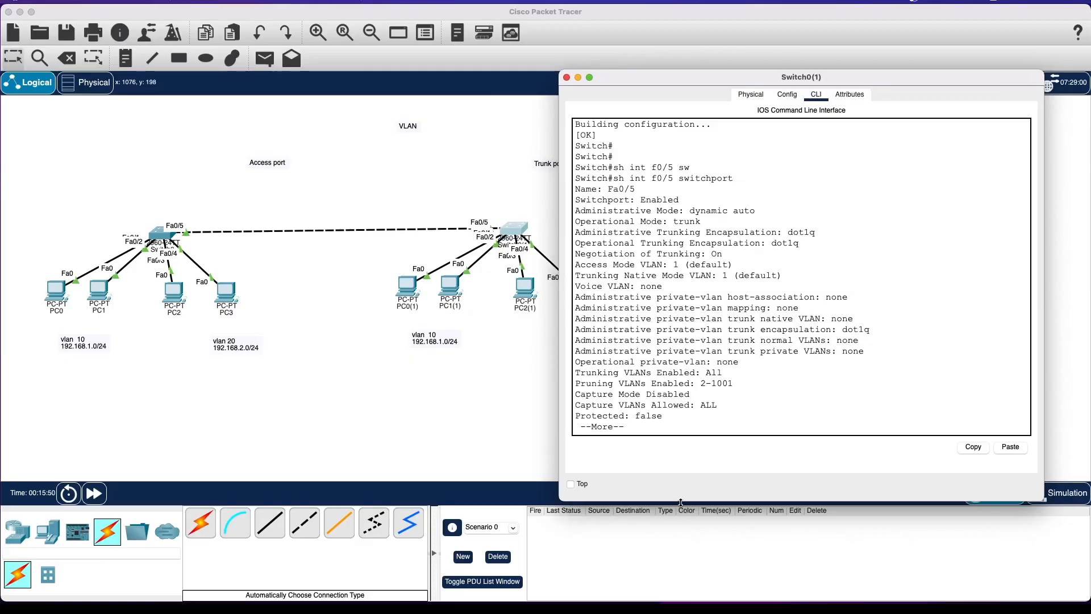
left_click_drag(682, 503, 702, 562)
left_click(711, 373)
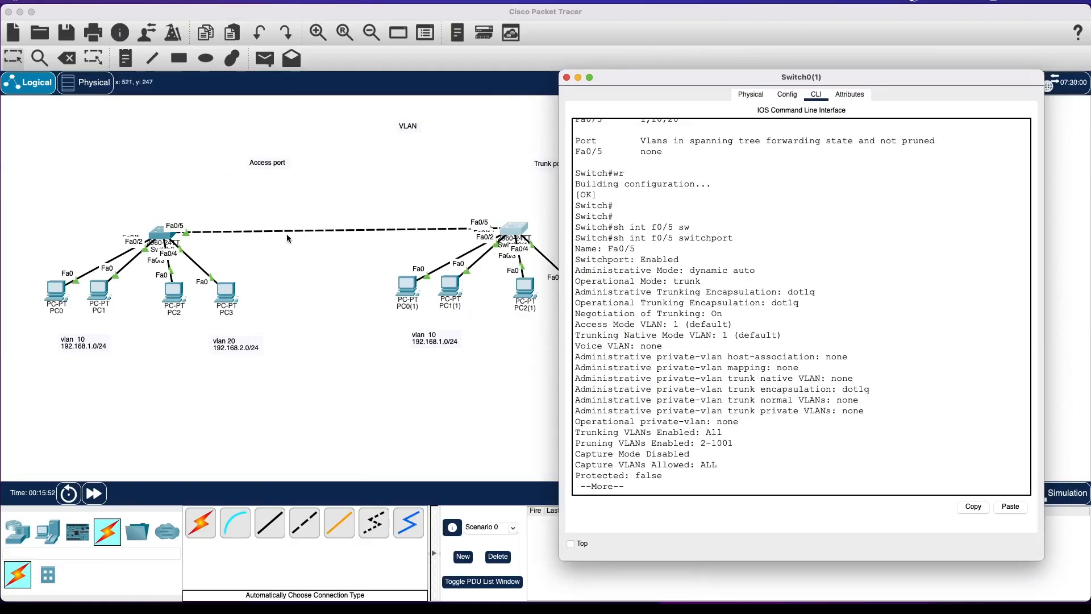
Open the Switch0 CLI and place its window side by side with the Switch0(1) window.
left_click(166, 238)
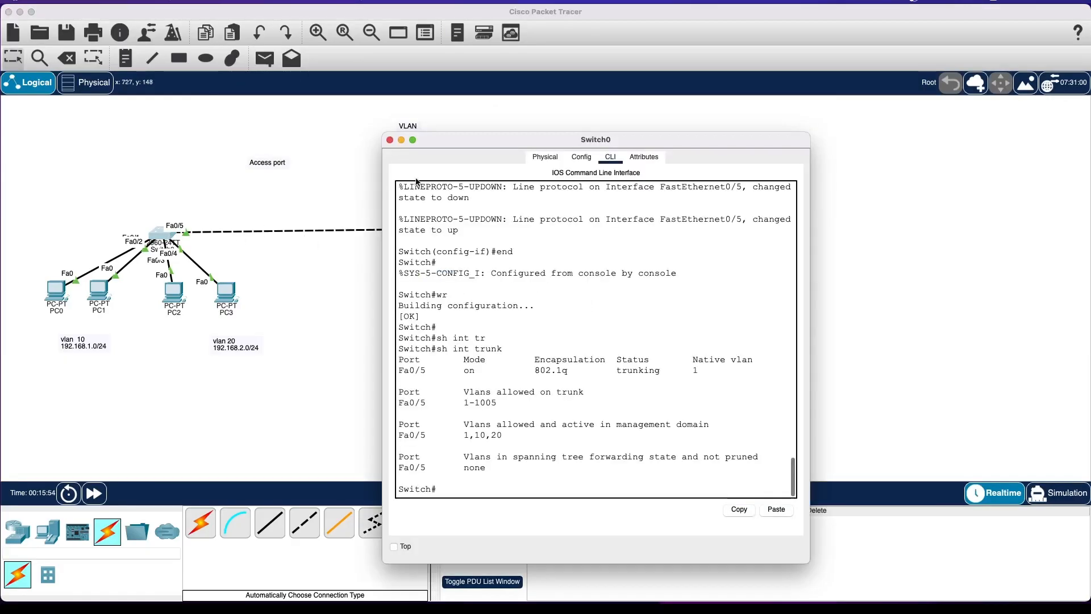
left_click_drag(455, 141, 165, 87)
key("ctrl+Up")
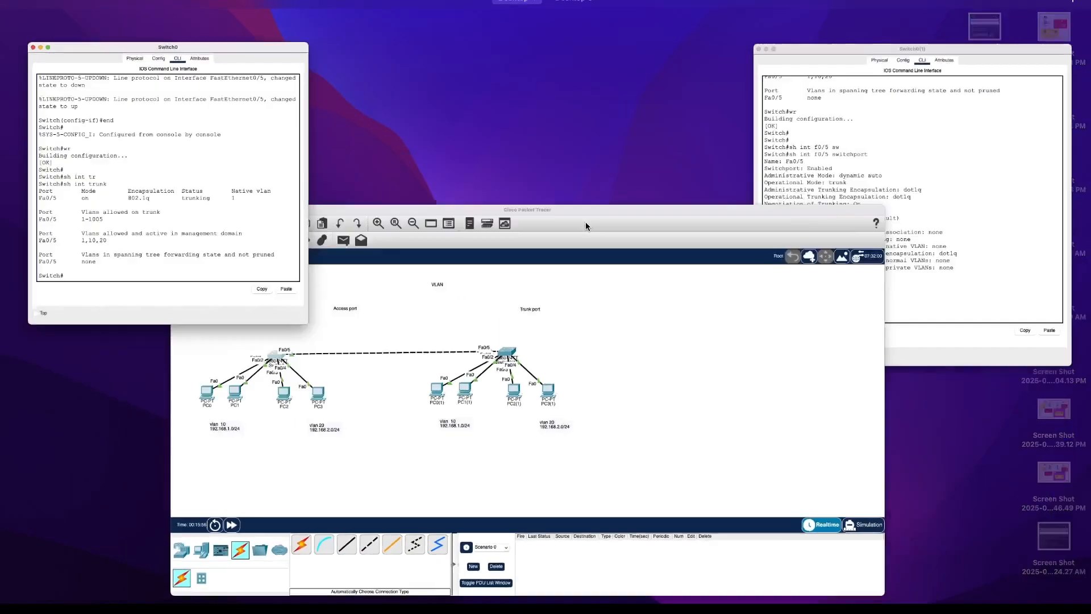
left_click(831, 167)
key("Return")
key("Return")
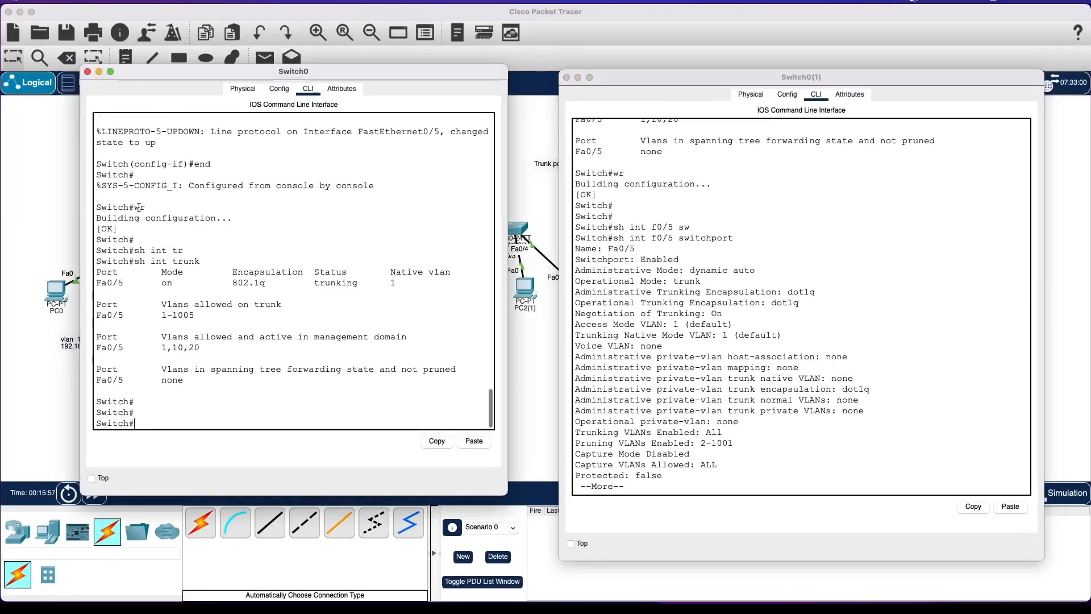
Run "sh int f0/5 switchport" on Switch0 and enlarge its window to show more of the output.
type("sh int f0/5")
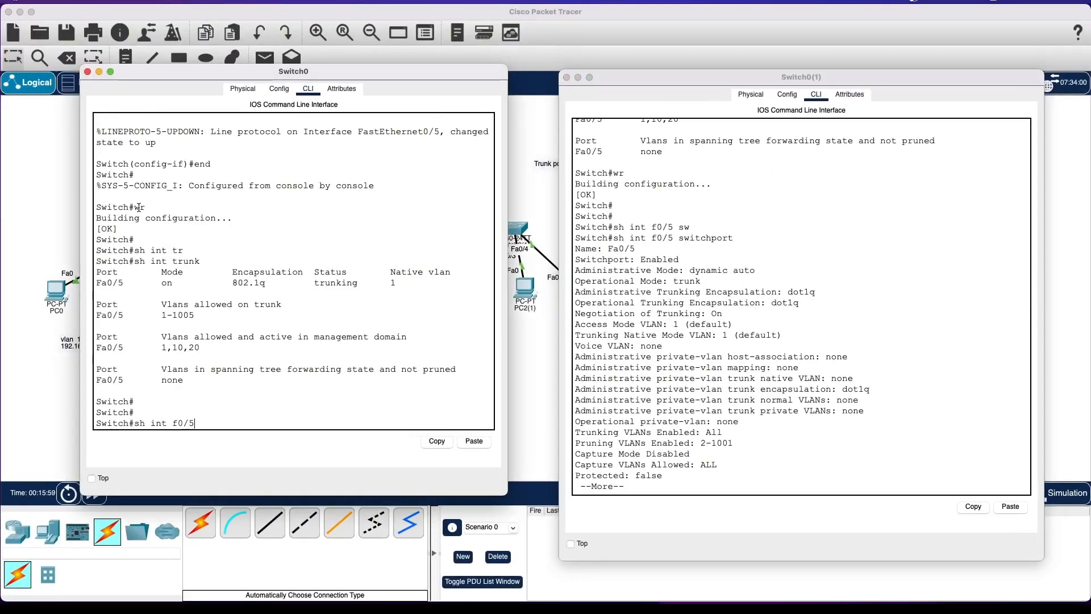
type(" sw")
key("Tab")
key("Return")
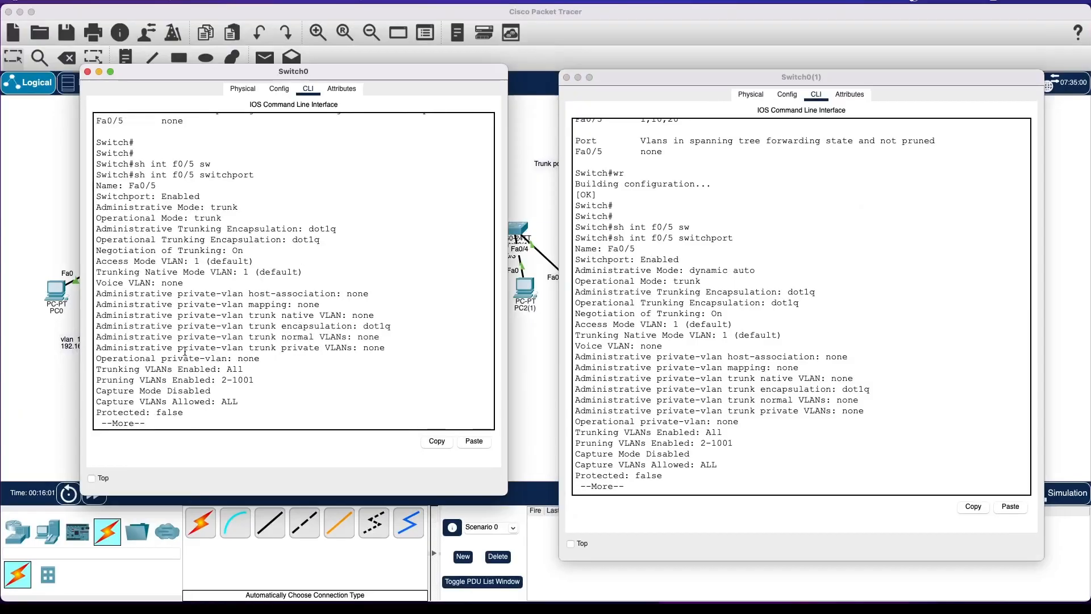
left_click_drag(187, 494, 187, 573)
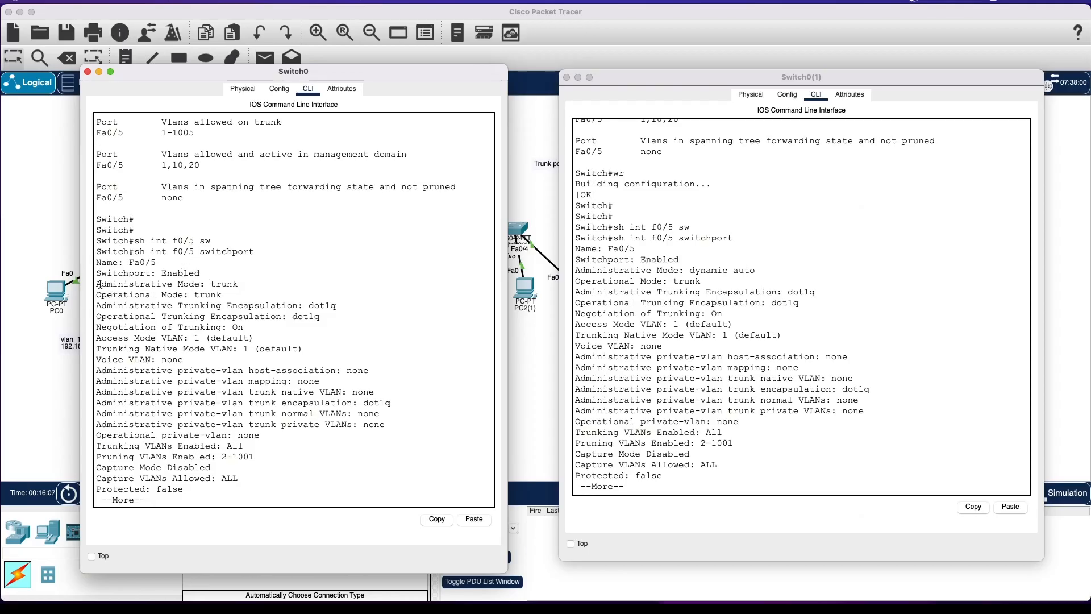
Compare the administrative and operational modes of Fa0/5 in the switchport outputs of Switch0 and Switch0(1).
left_click_drag(99, 284, 232, 295)
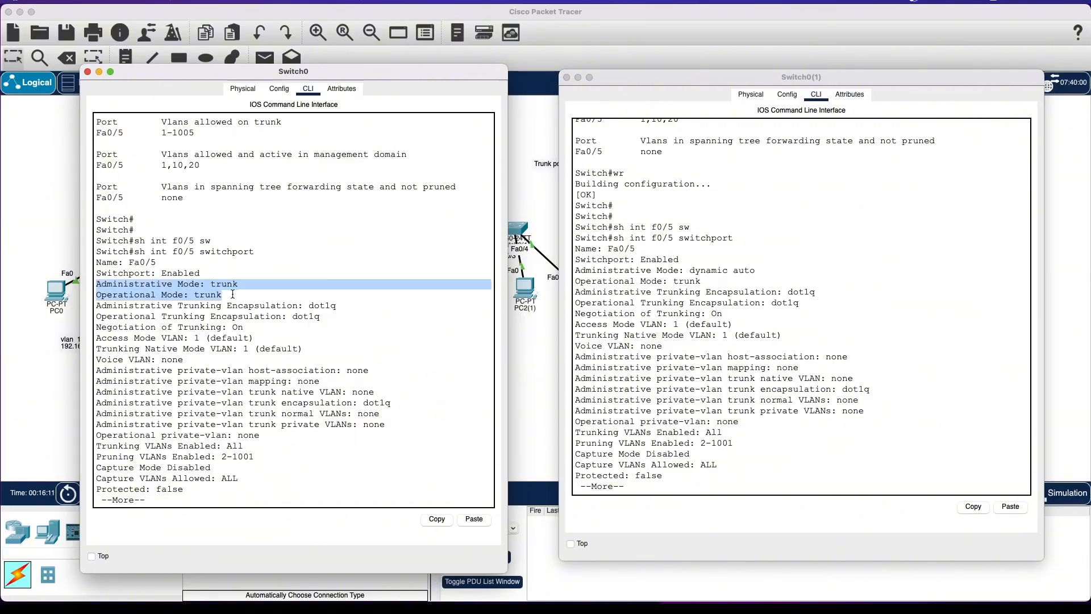
left_click(612, 290)
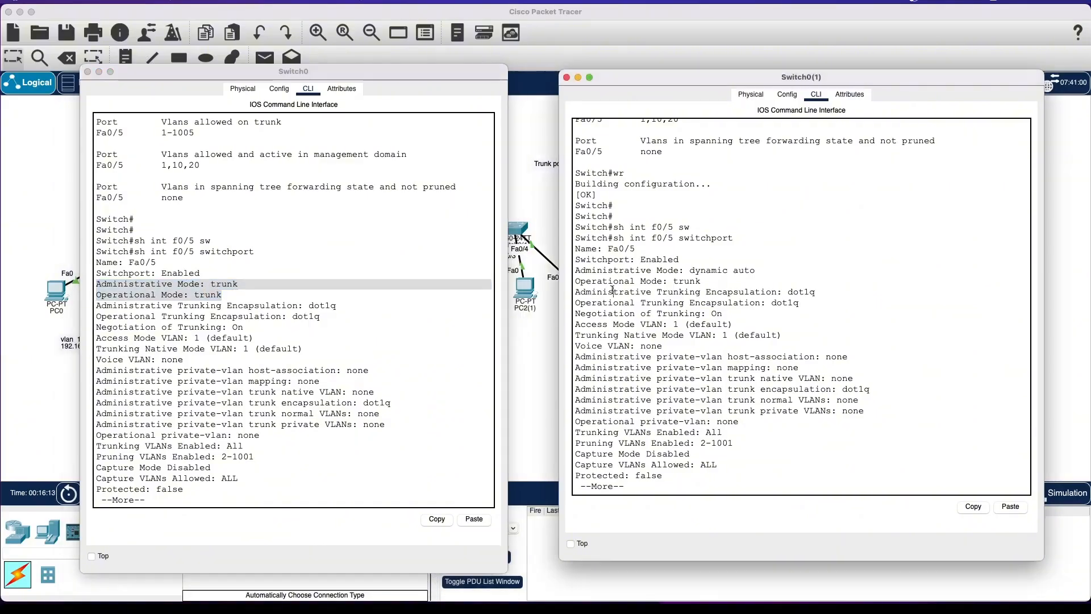
left_click_drag(576, 280, 779, 291)
left_click(615, 286)
left_click_drag(574, 272, 756, 278)
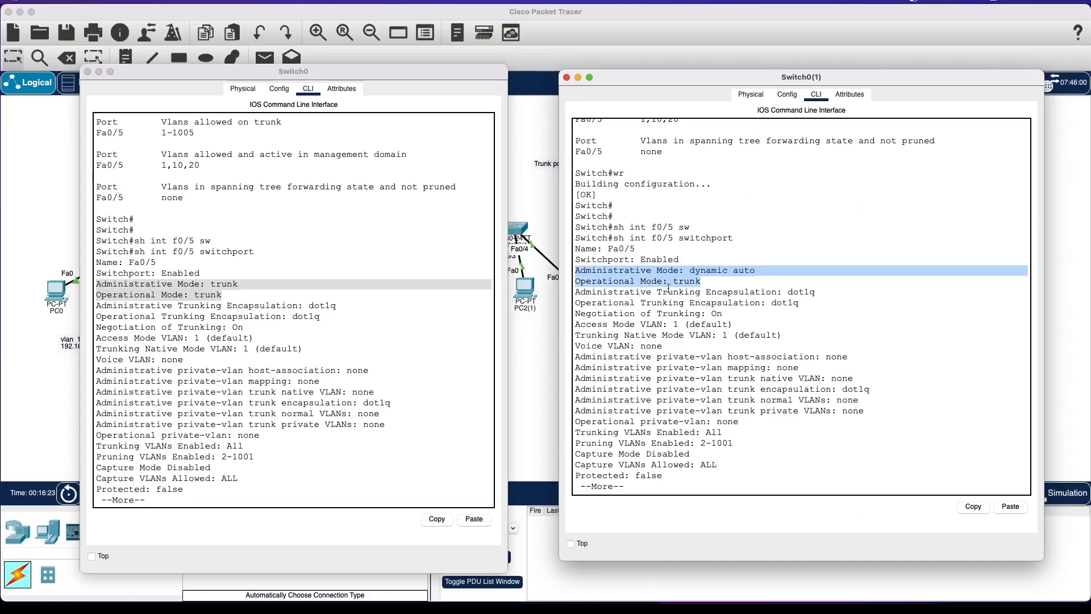
left_click(713, 280)
left_click_drag(689, 270, 755, 271)
left_click(740, 271)
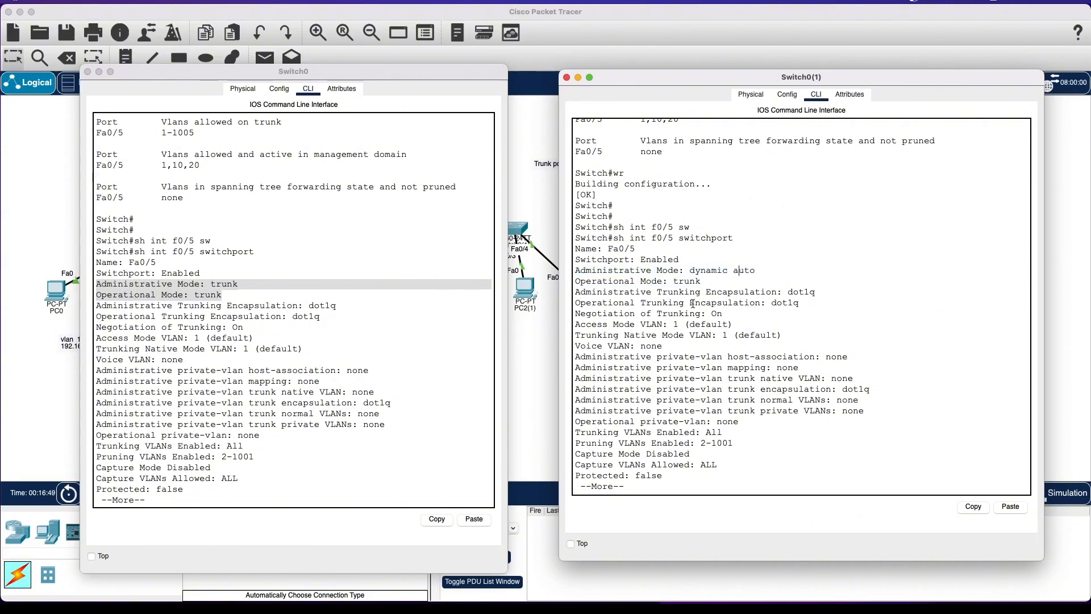
Display the remaining switchport output on Switch0 and Switch0(1), and close both switch windows.
left_click(426, 360)
key("space")
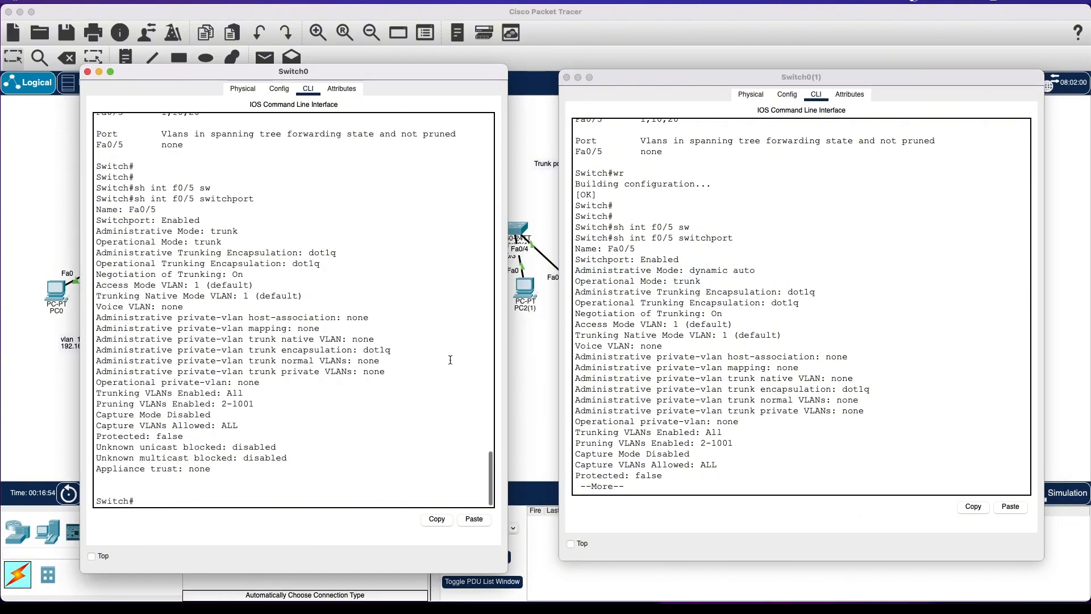
left_click(889, 354)
key("space")
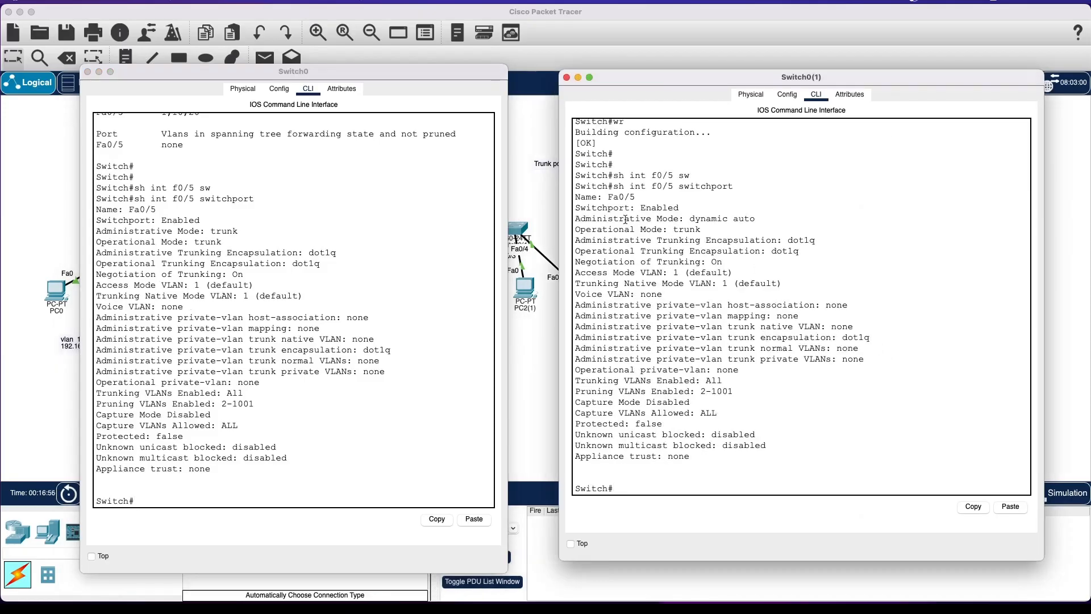
left_click(87, 72)
left_click(566, 77)
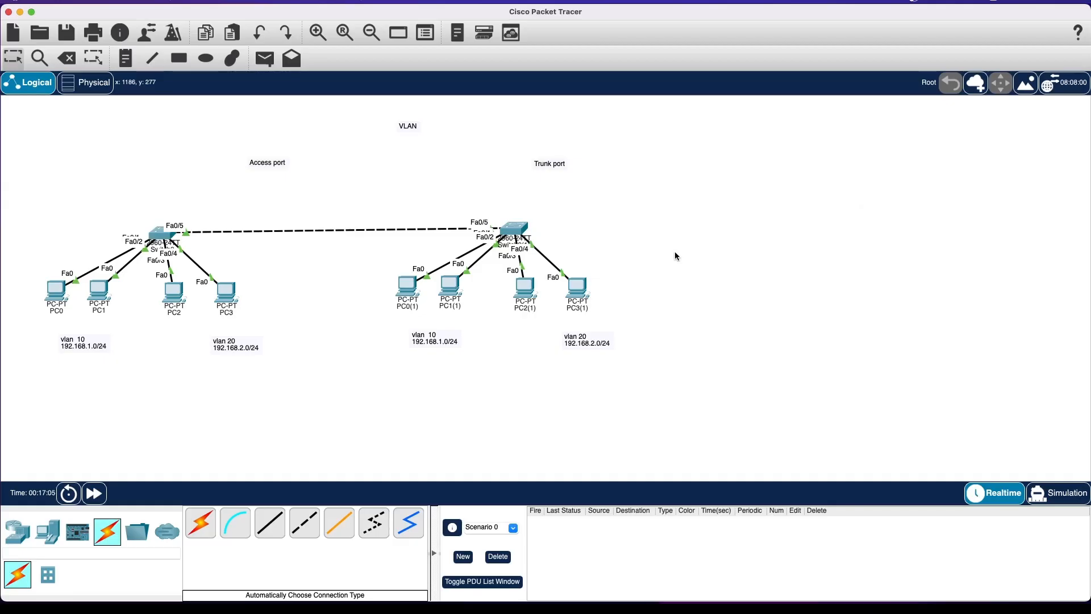
Switch to Simulation mode and add a simple PDU from PC0 to PC1(1).
left_click(1057, 495)
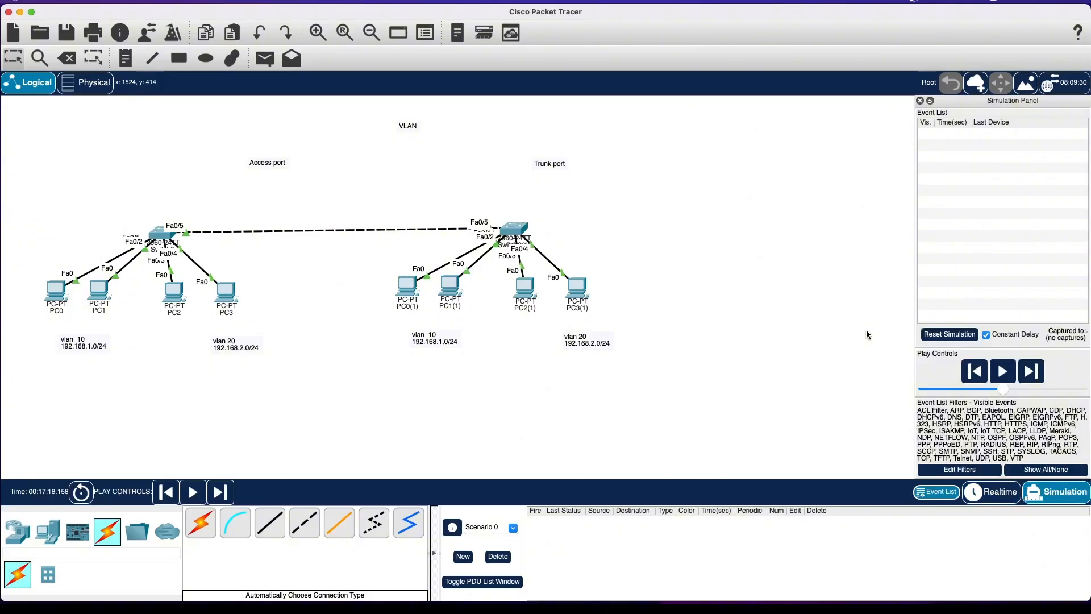
left_click(264, 58)
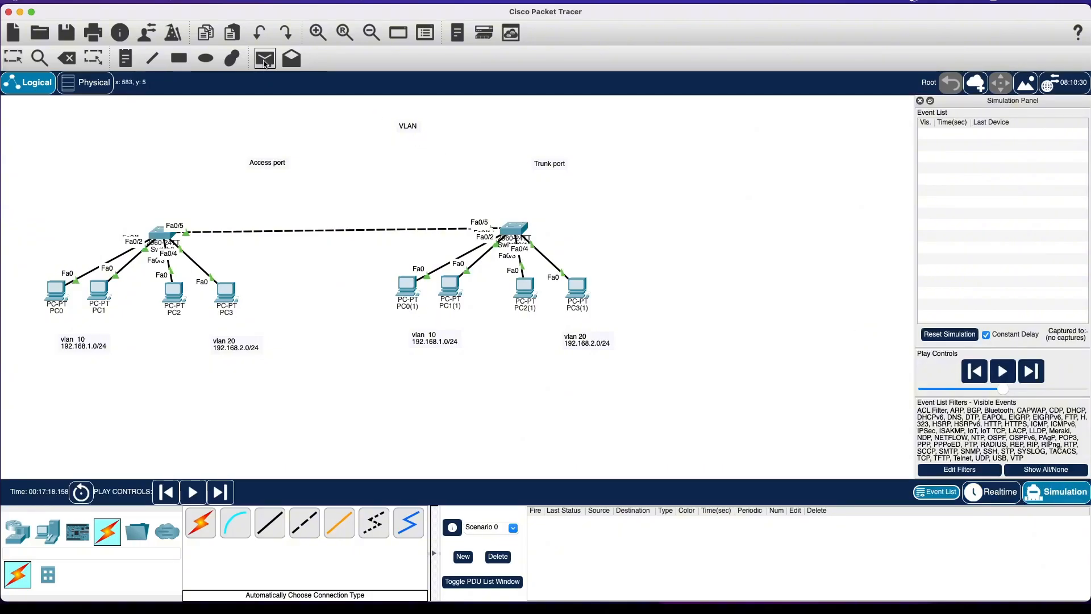
left_click(56, 291)
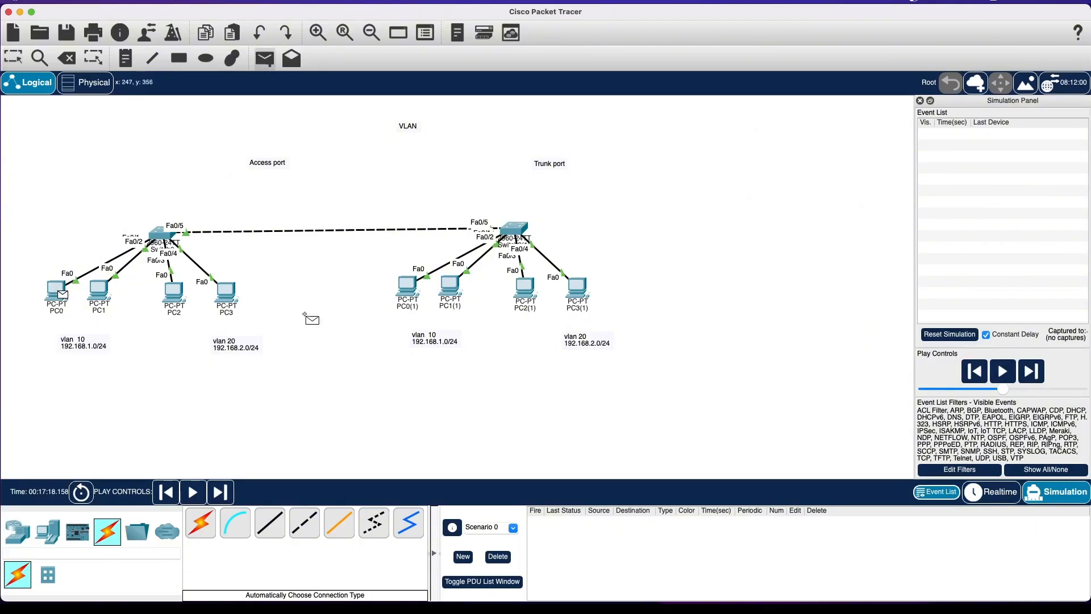
left_click(458, 291)
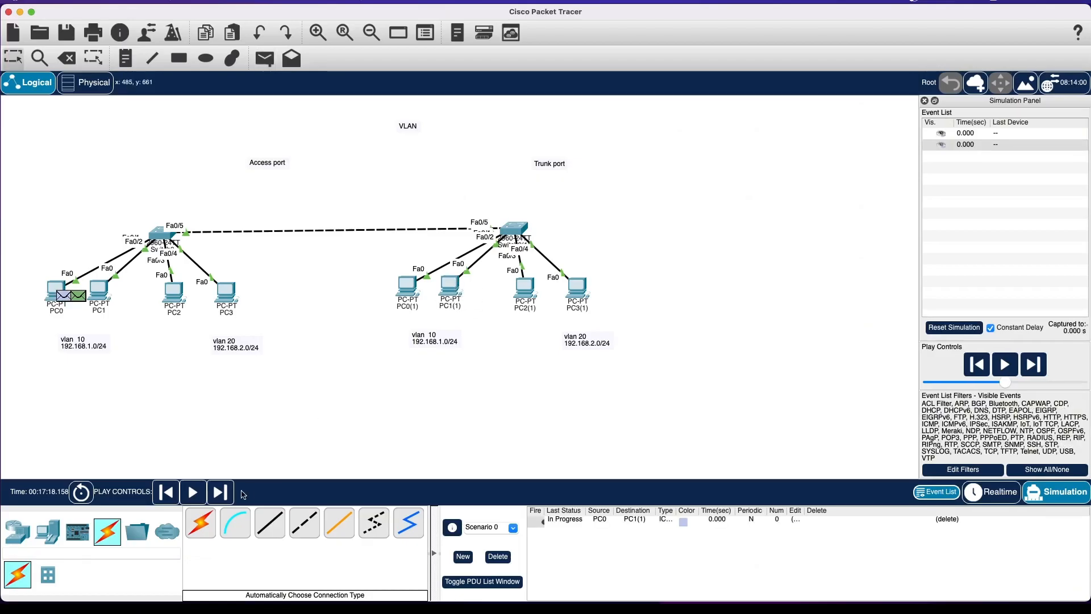
Advance the simulation one event, examine the inbound PDU details of the frame at Switch0, and close the PDU window.
left_click(222, 494)
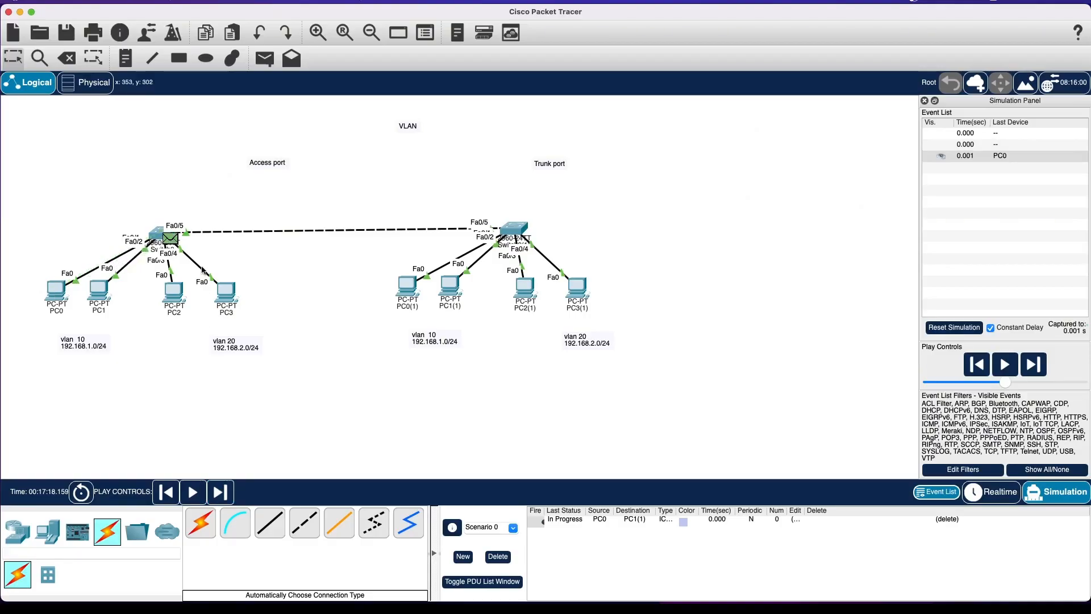
left_click(170, 242)
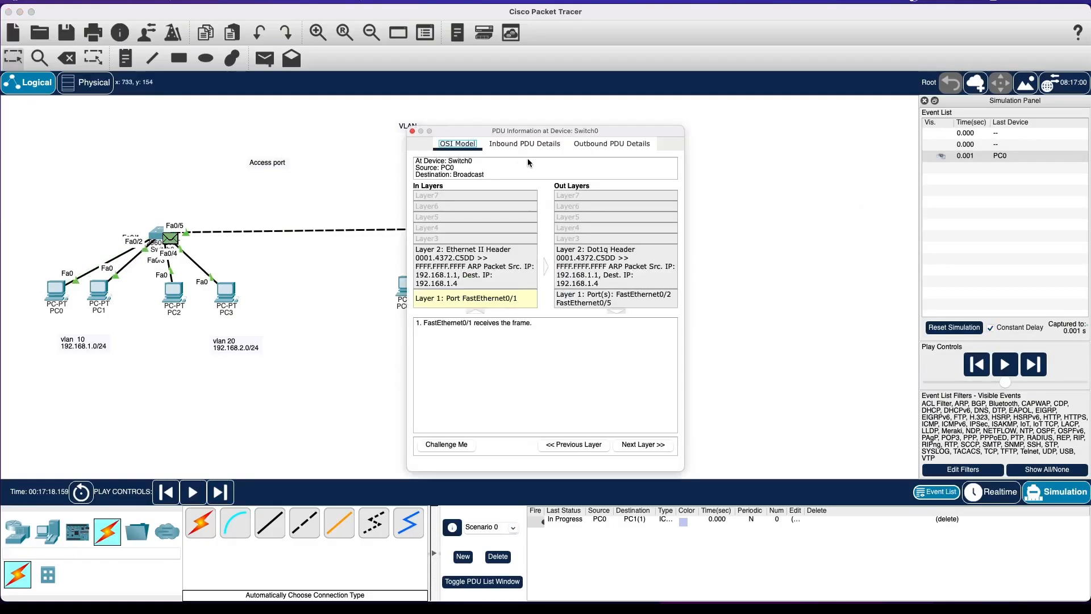
left_click(504, 147)
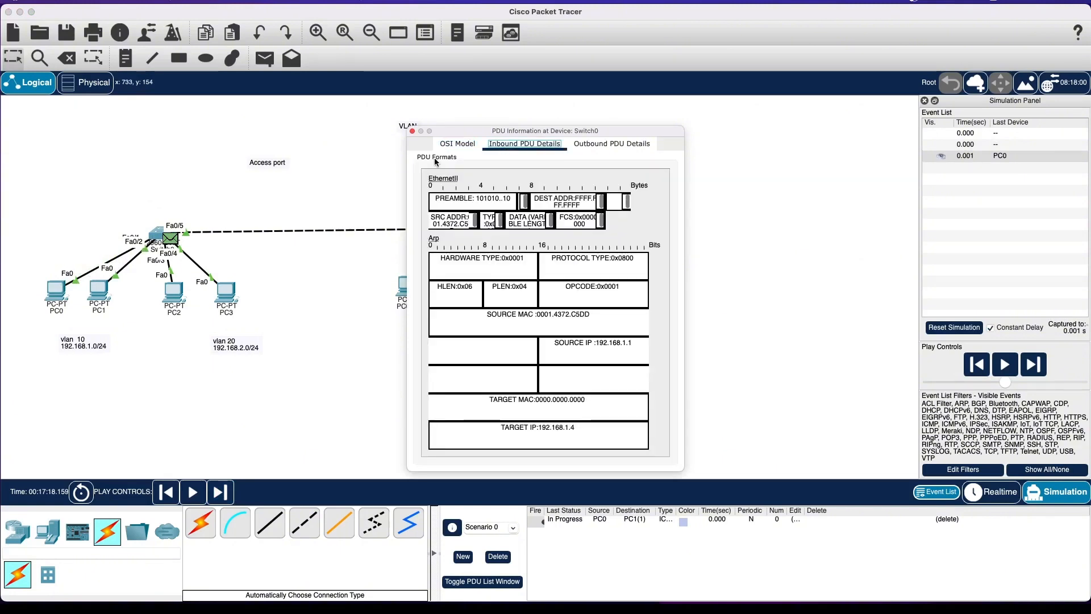
left_click_drag(407, 167, 201, 183)
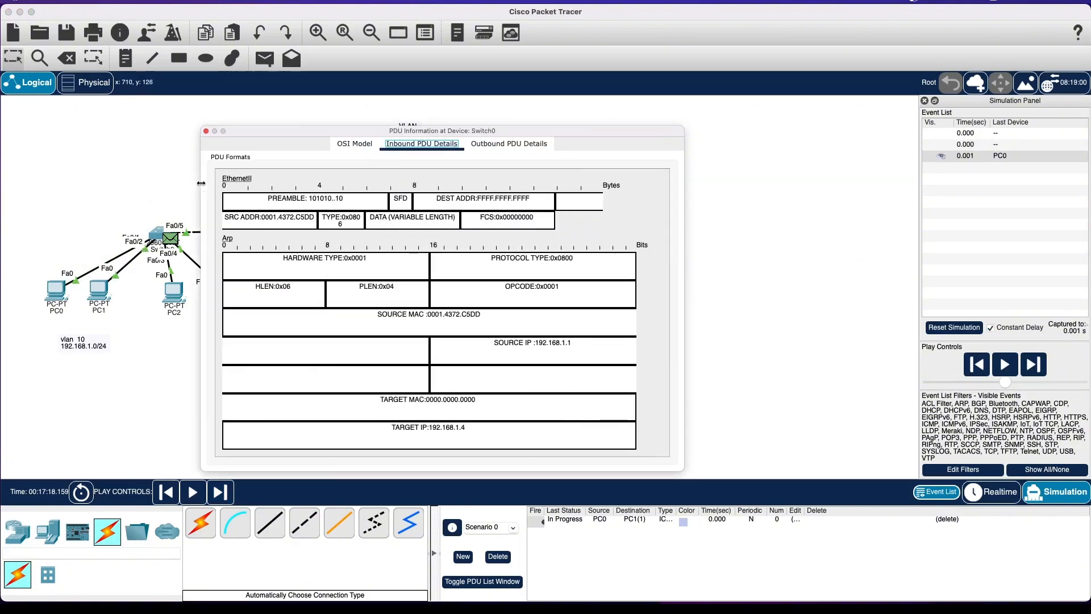
left_click_drag(294, 133, 445, 97)
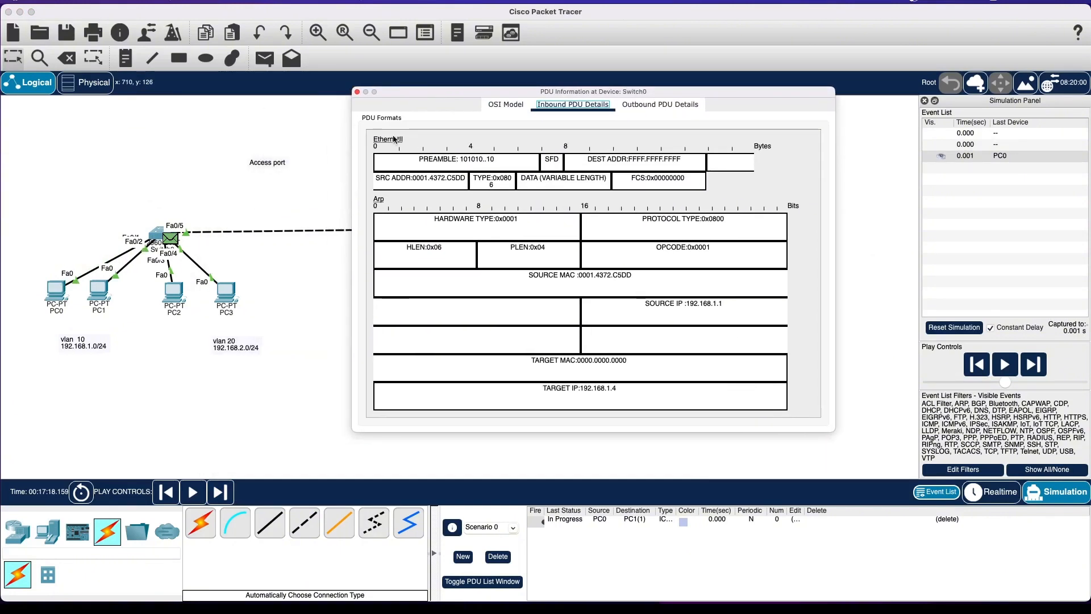
left_click(357, 91)
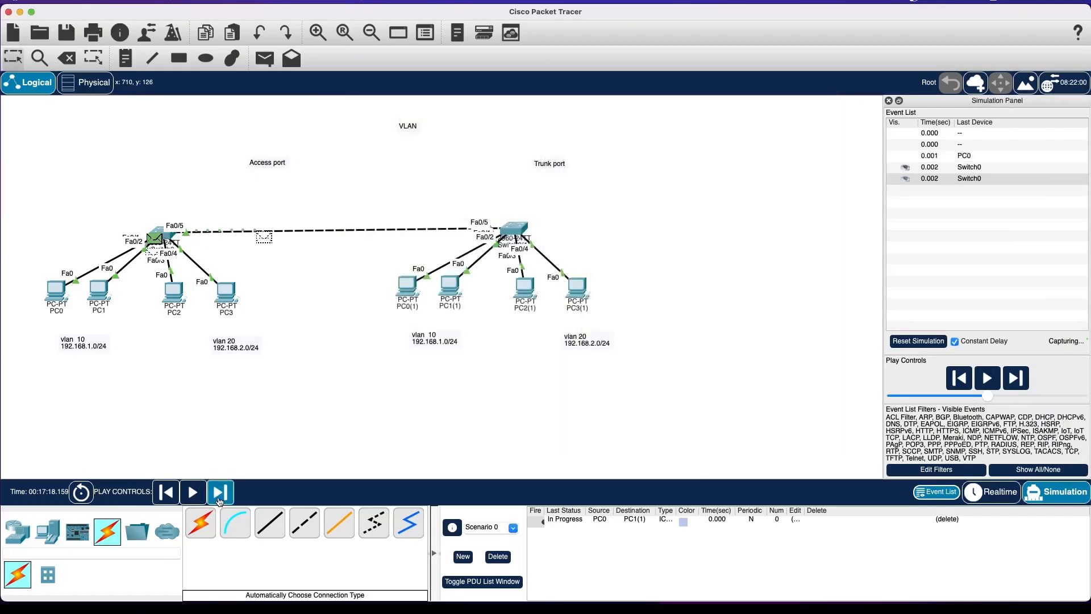
Advance the simulation one more event and examine the inbound PDU details of the frame at Switch0(1).
left_click(527, 235)
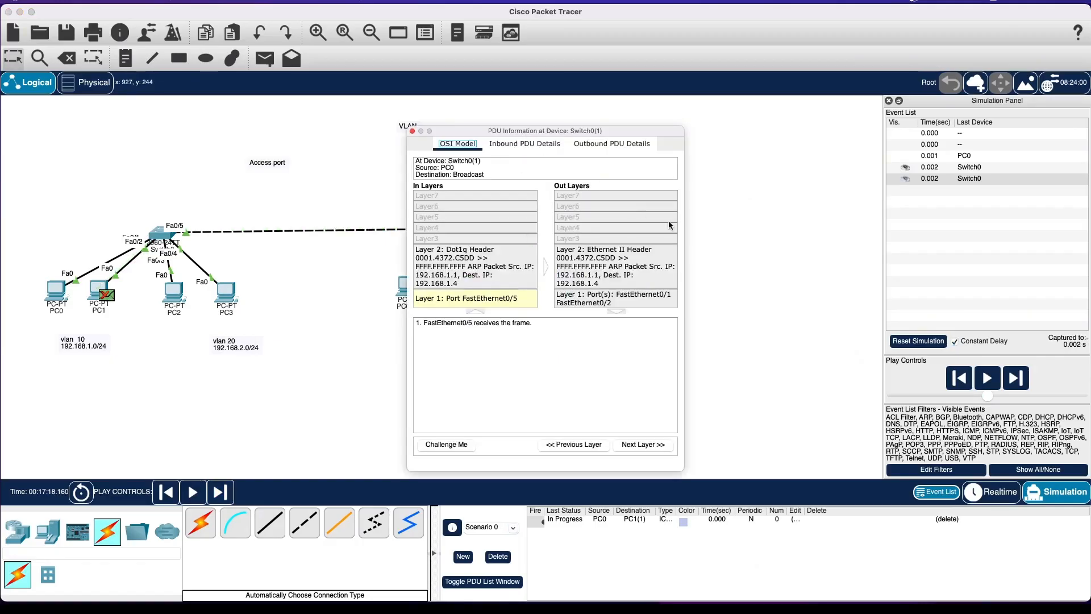
left_click_drag(685, 229, 822, 230)
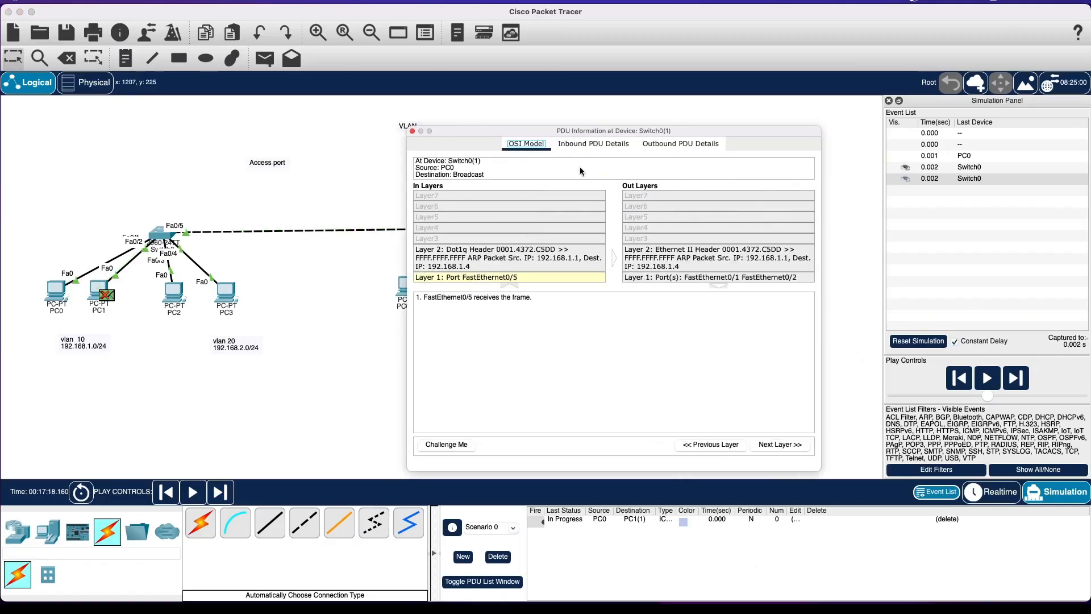
left_click(584, 144)
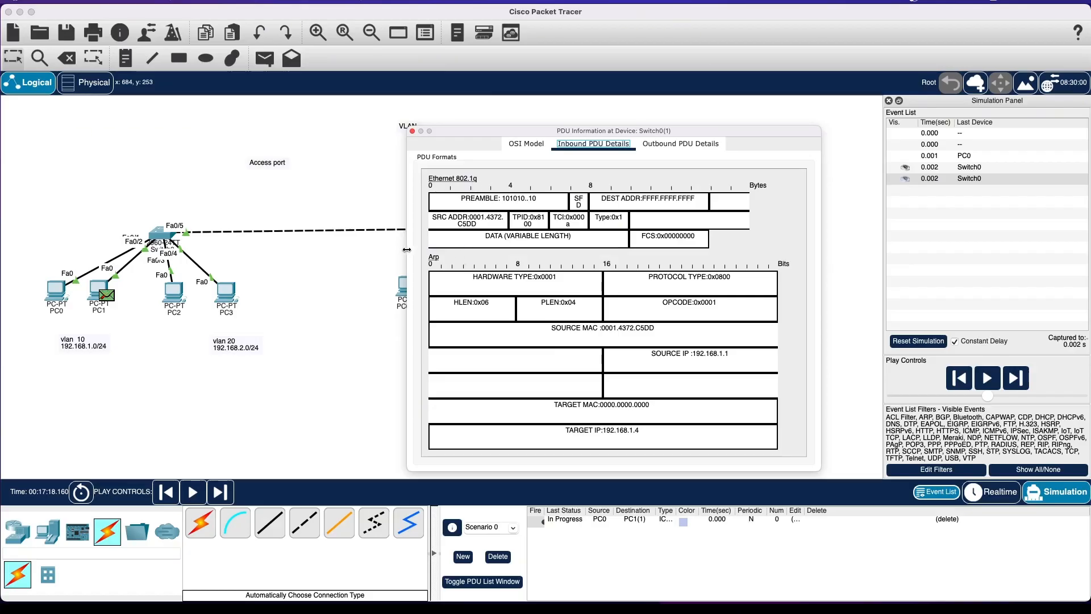
Enlarge the PDU information window for Switch0(1) and examine the TPID and TCI fields of the inbound 802.1q header.
left_click_drag(407, 250, 269, 250)
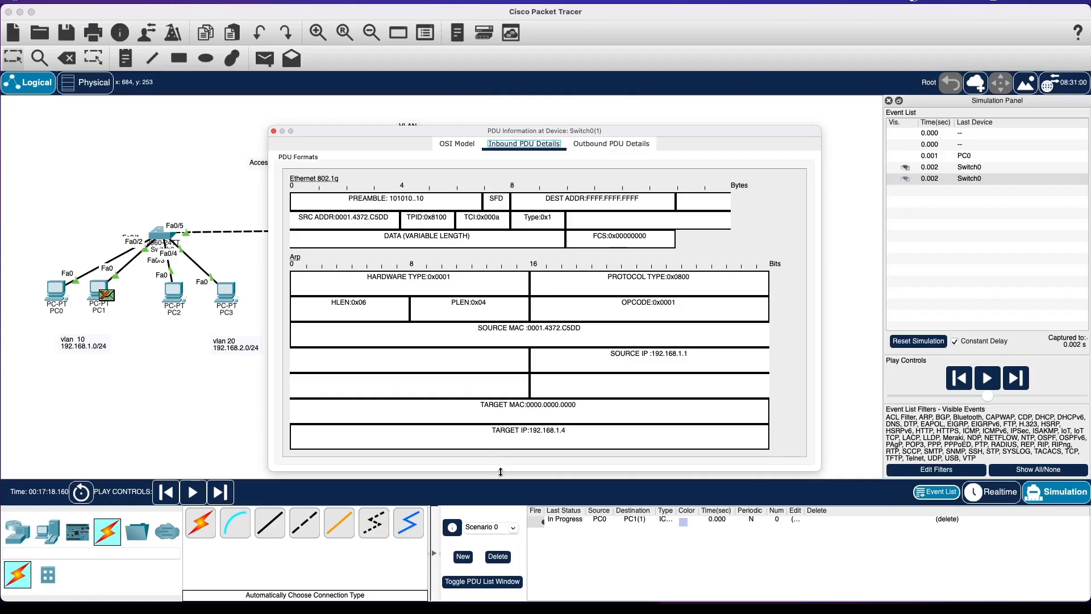
left_click_drag(500, 472, 501, 550)
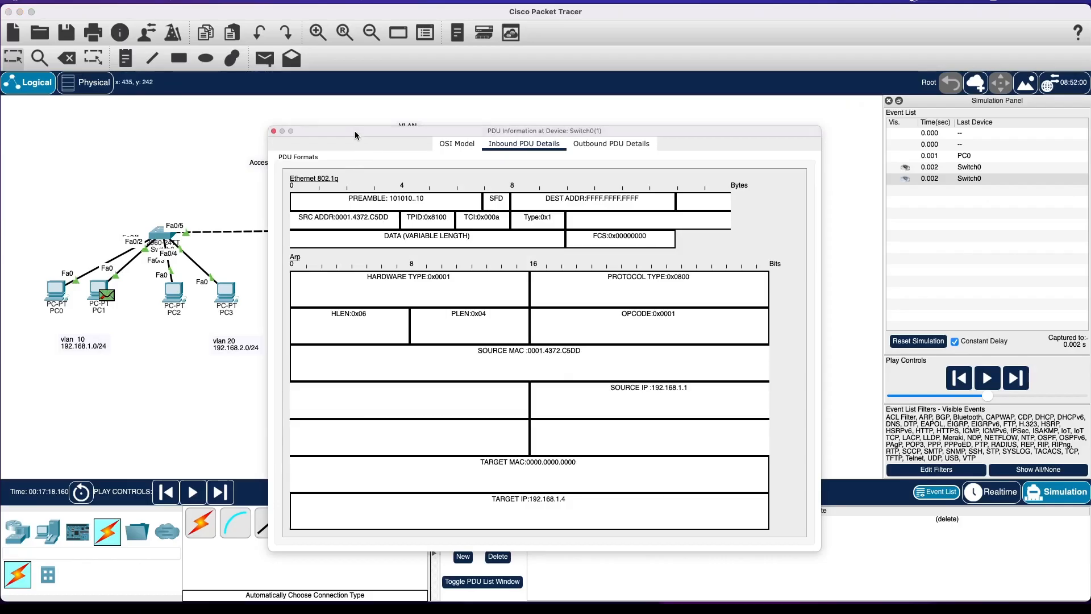
left_click_drag(355, 130, 589, 135)
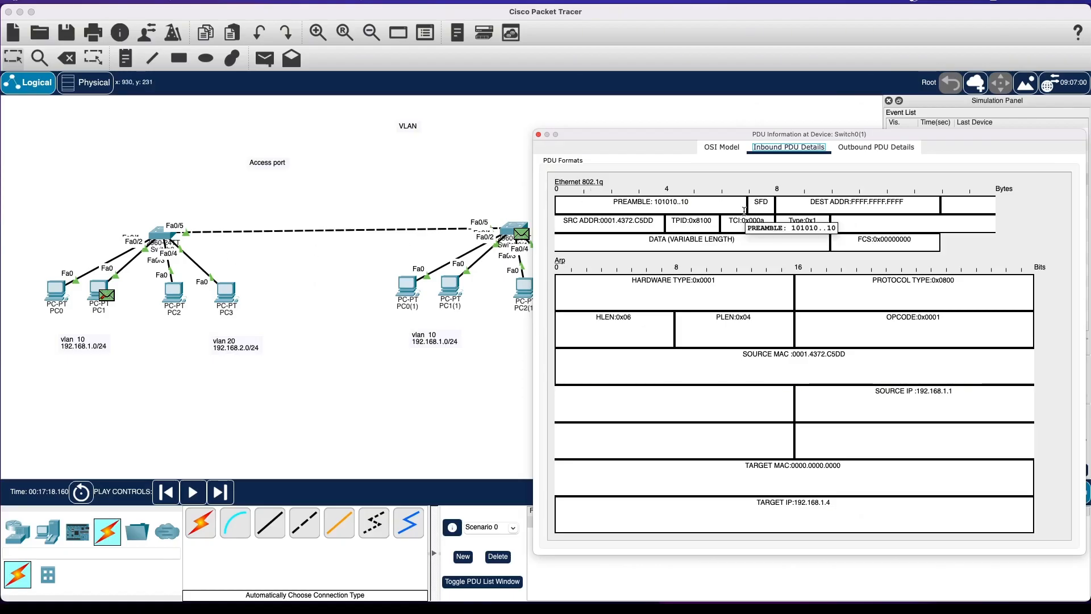
left_click(700, 248)
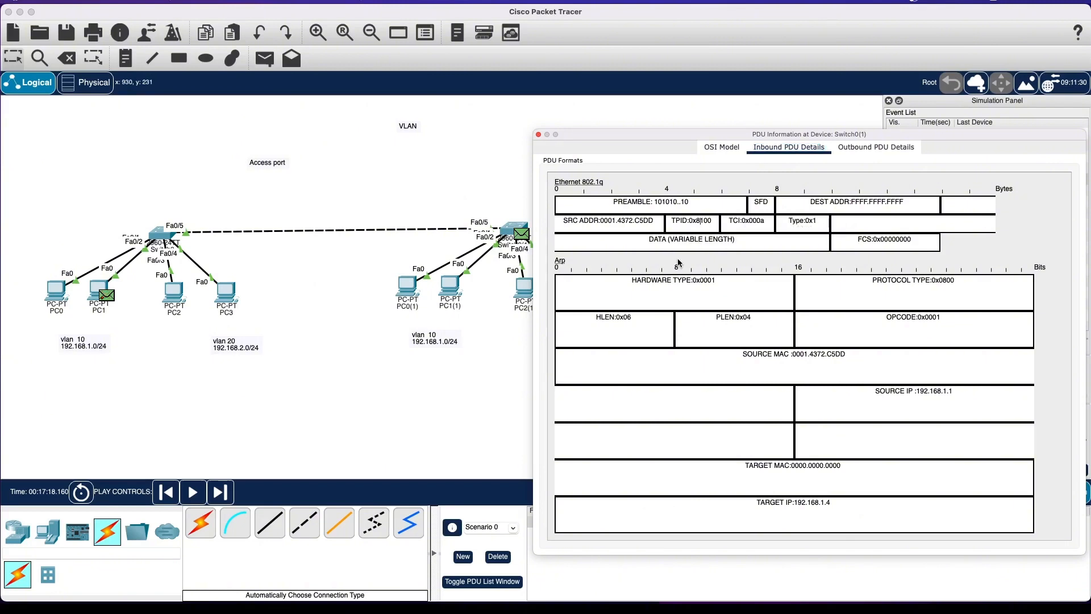
left_click(673, 225)
left_click_drag(672, 221, 716, 223)
left_click(698, 238)
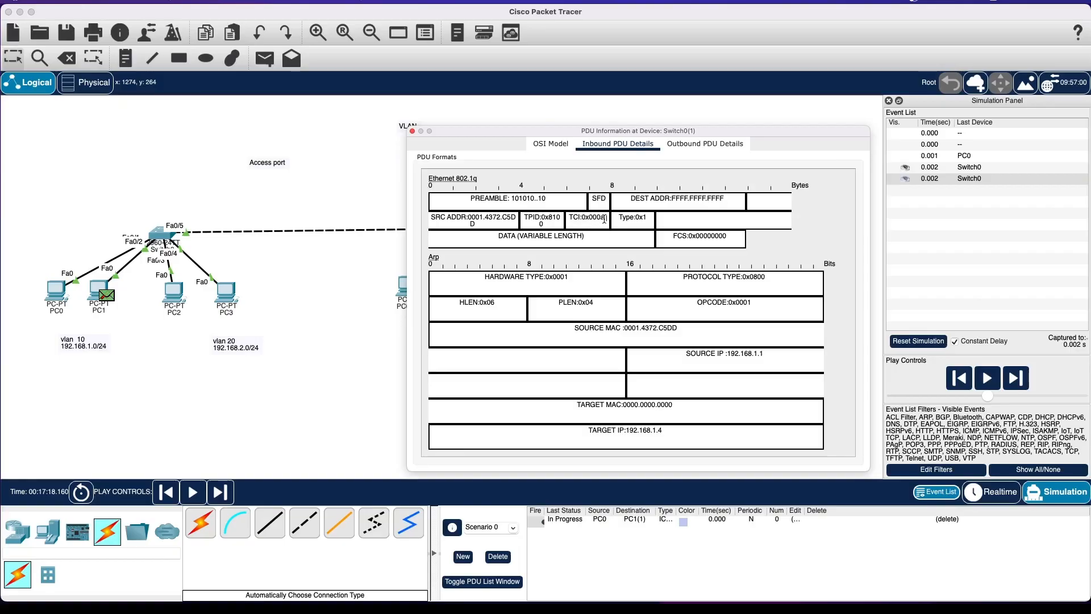
left_click_drag(602, 219, 581, 218)
left_click(588, 220)
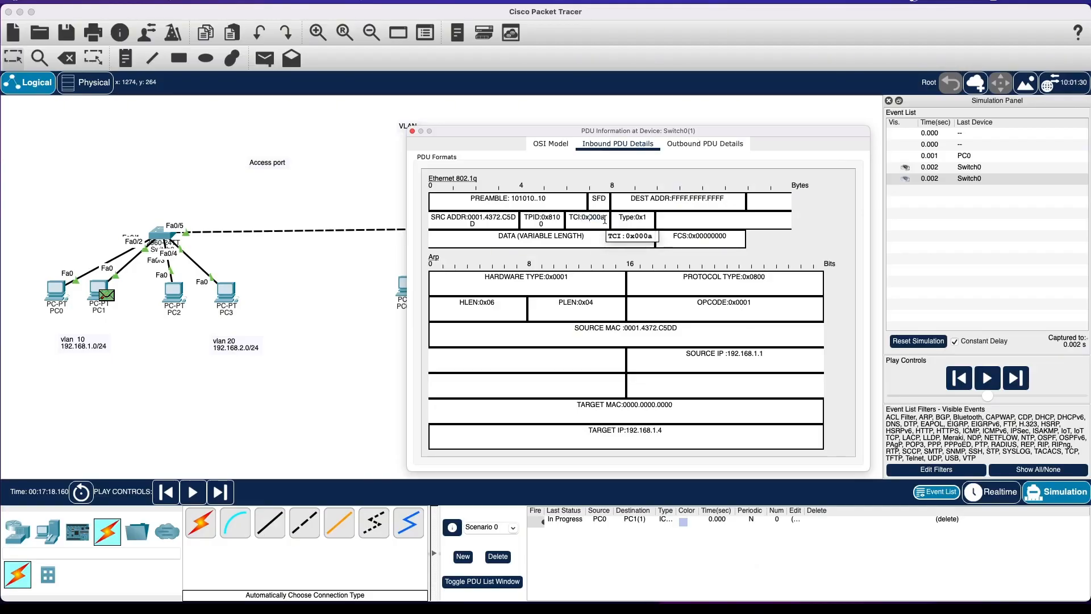
Switch to the RapidTables hexadecimal-to-decimal converter in the browser and convert 0x00a to decimal.
key("super+Tab")
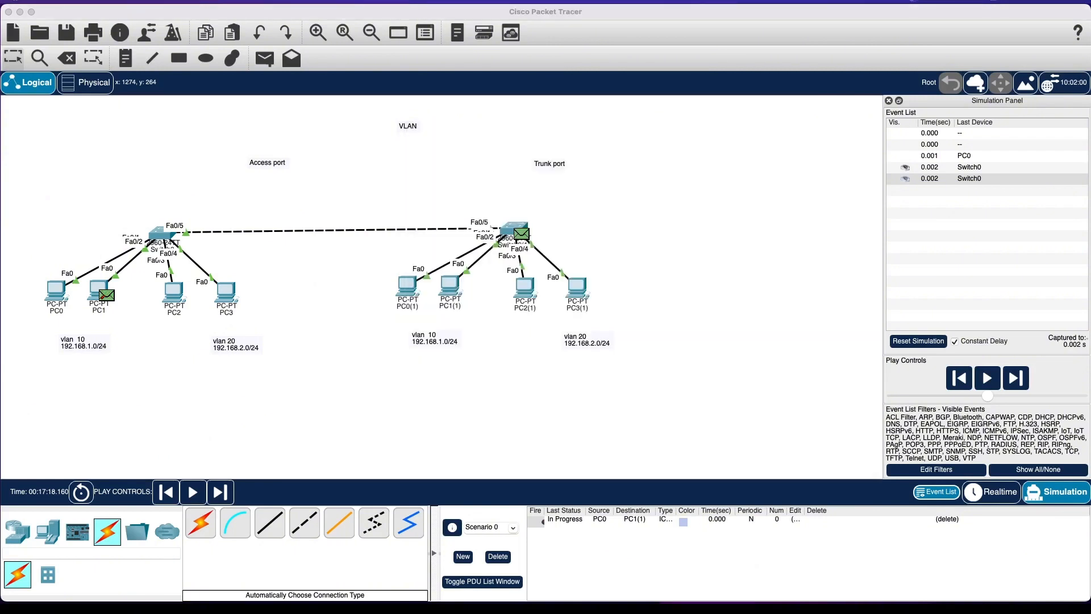
left_click_drag(1090, 287, 554, 185)
left_click(458, 185)
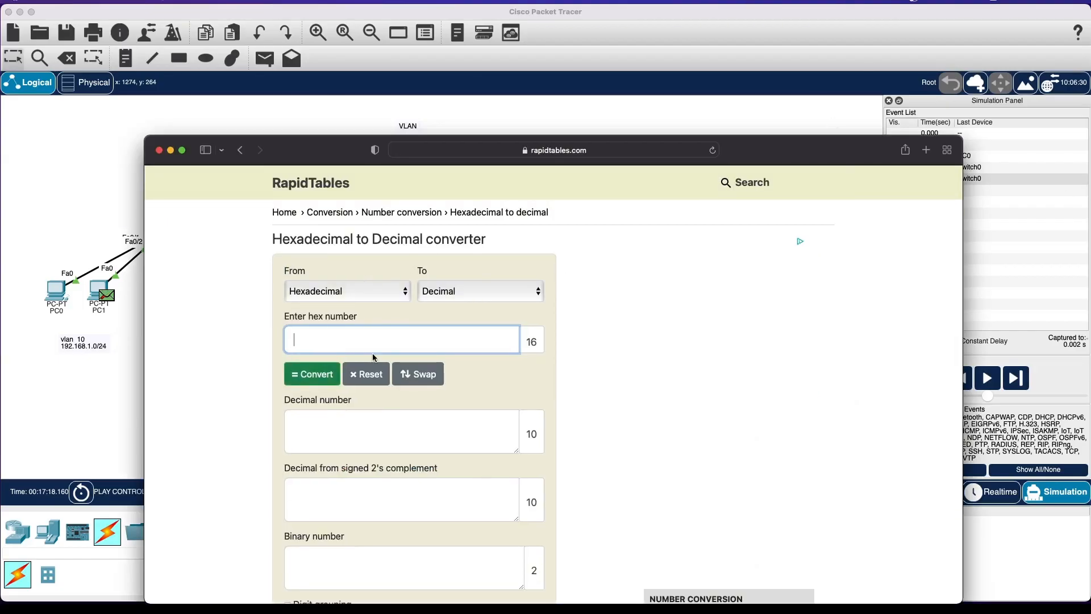
type("0x")
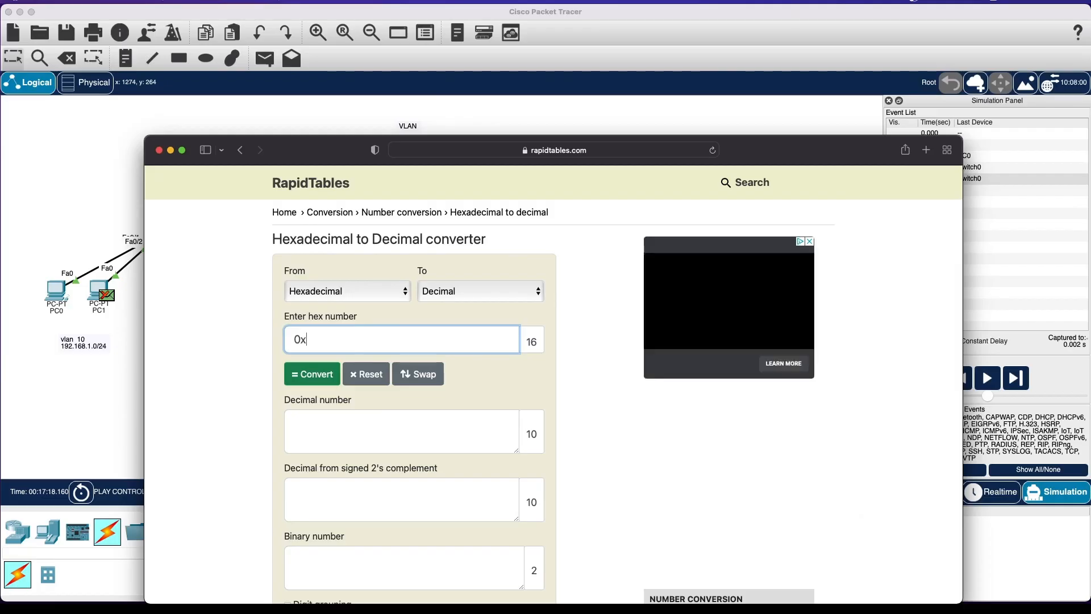
type("00a")
key("Return")
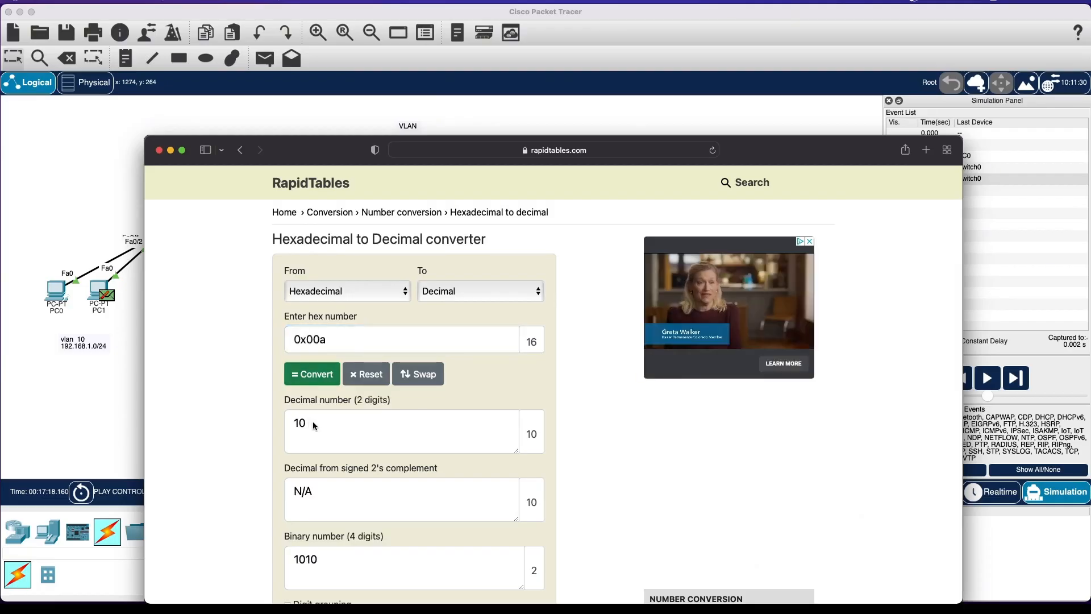
left_click_drag(315, 425, 289, 422)
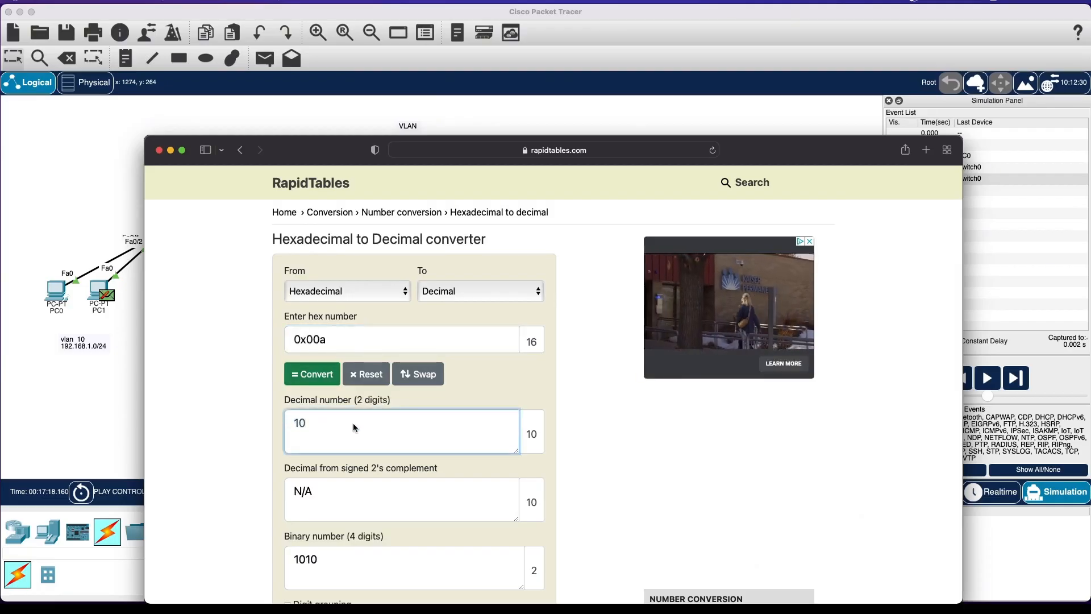
Return to Cisco Packet Tracer and close the PDU information window for Switch0(1).
left_click(133, 147)
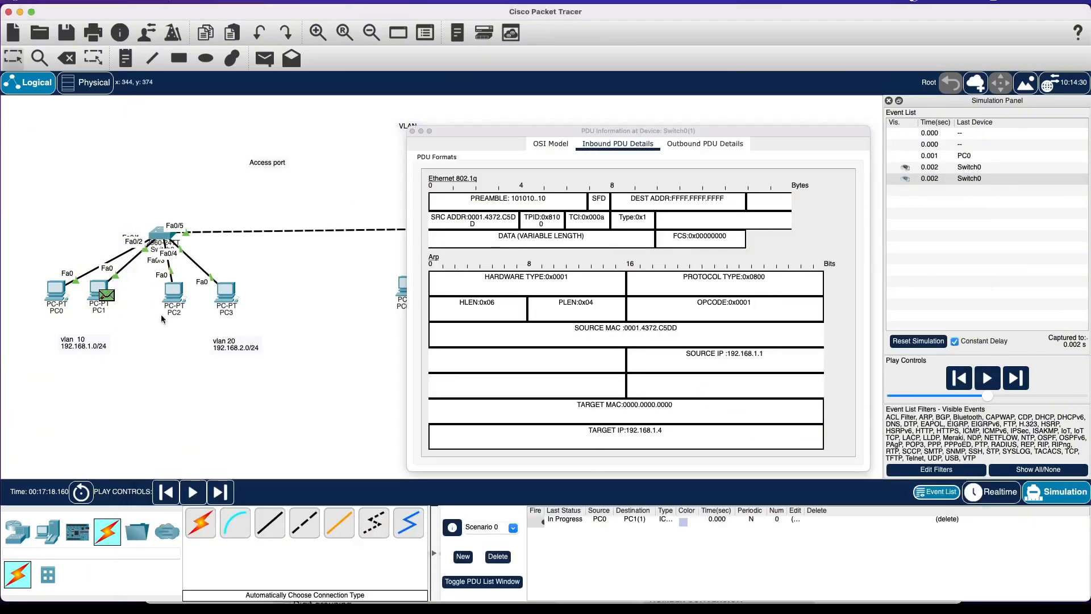
left_click(420, 133)
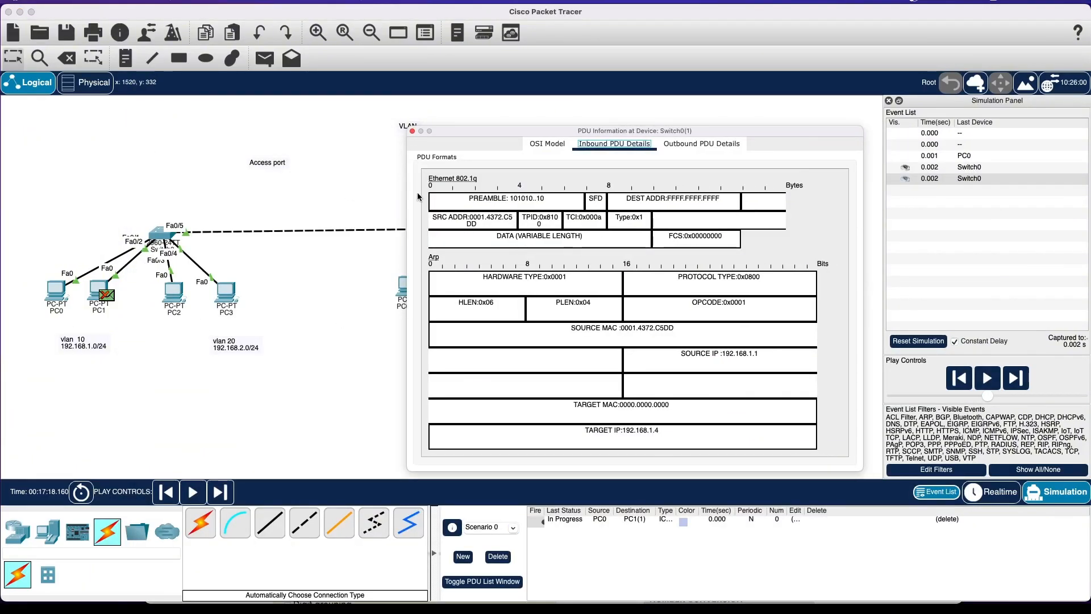
left_click(412, 132)
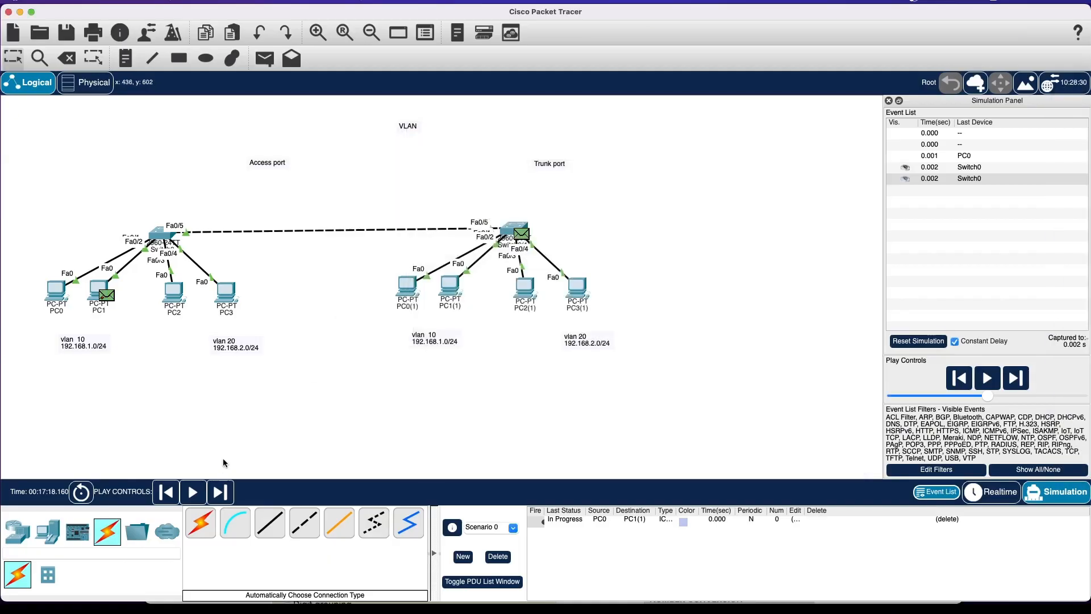
Advance the simulation three more events to follow the frame to PC1(1) and its reply back to Switch0.
left_click(222, 495)
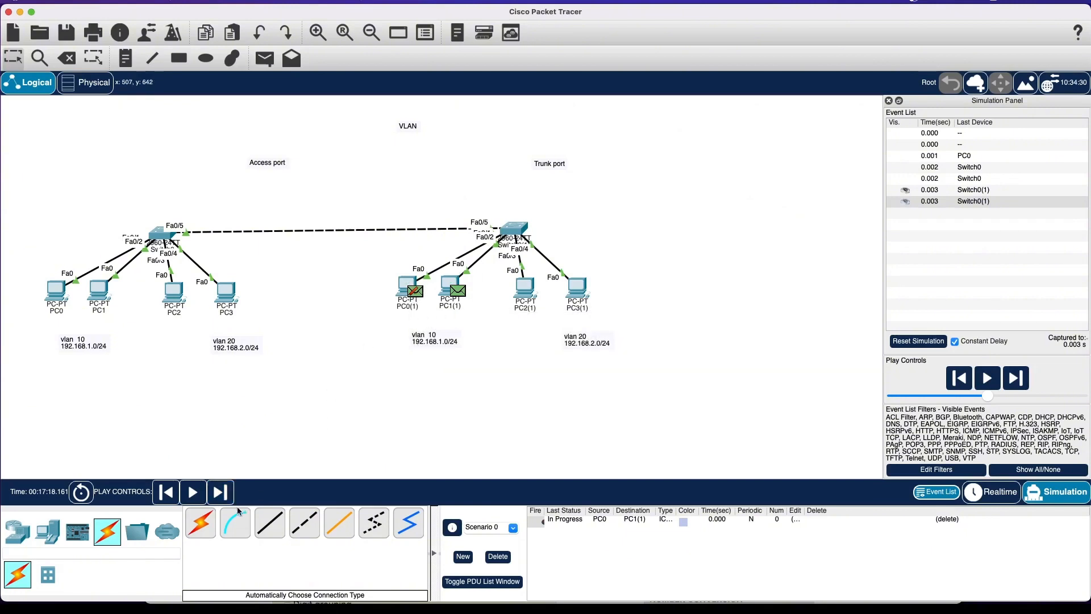
left_click(222, 496)
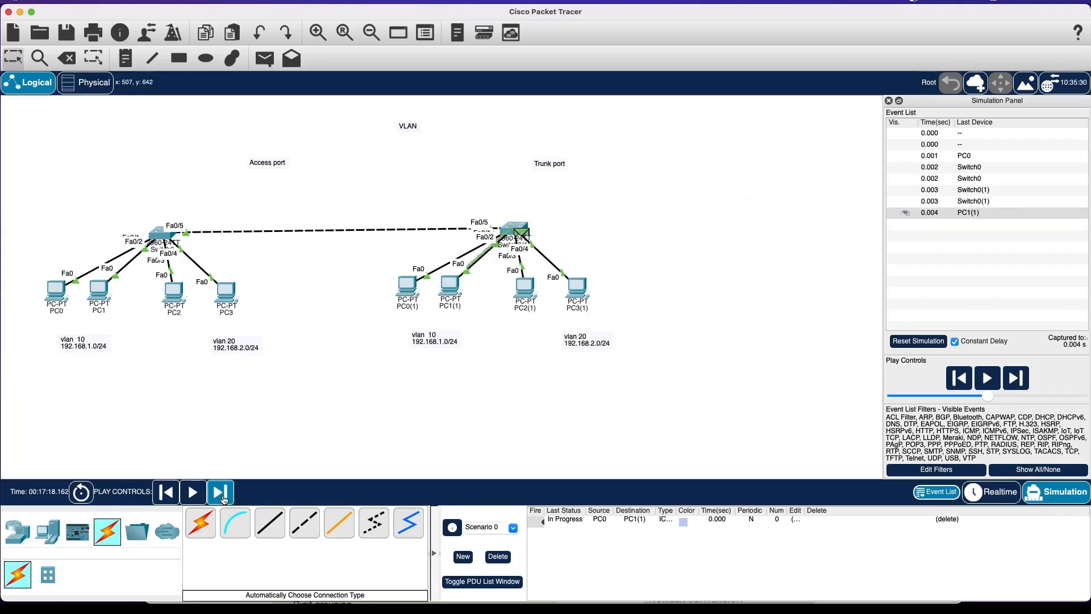
left_click(224, 499)
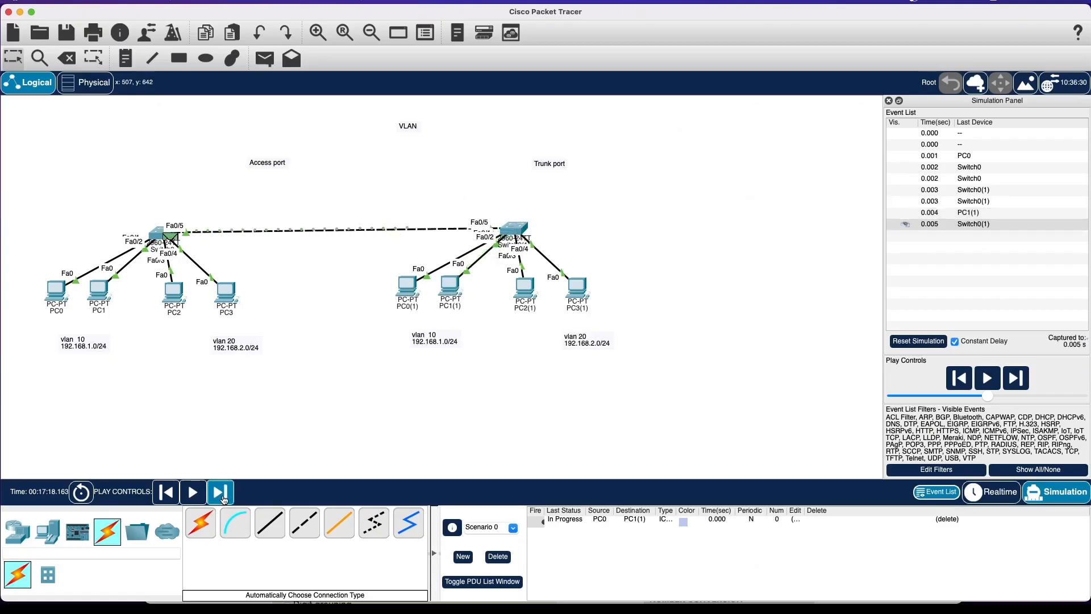